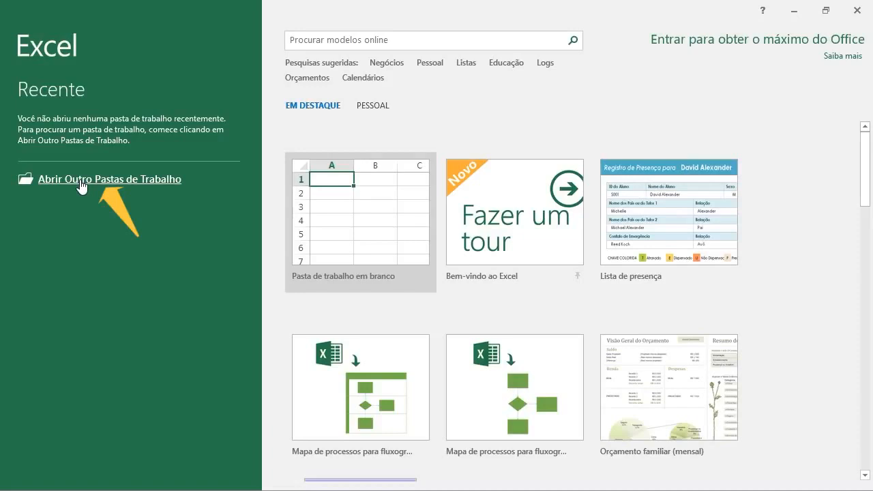
# Step: Open the workbook Ka_Lab_Funções_Pesquisa e Referência.xlsx from the Documentos folder on this PC
pyautogui.click(80, 180)
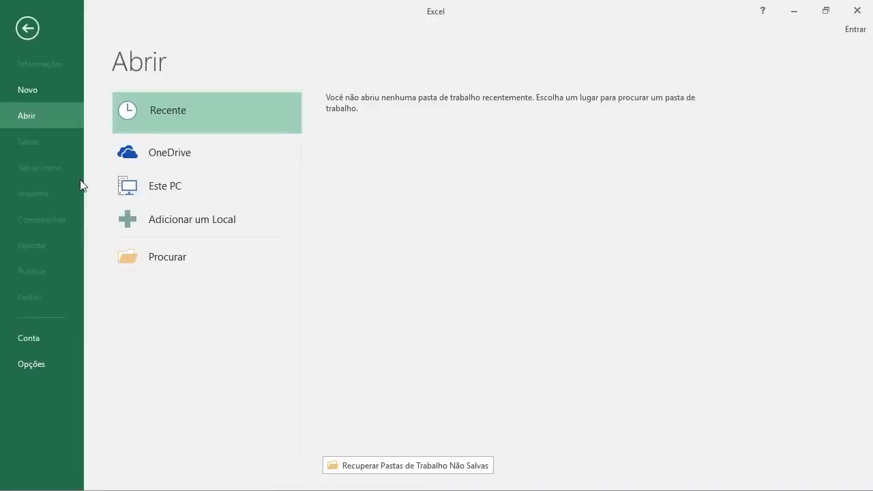
pyautogui.click(157, 189)
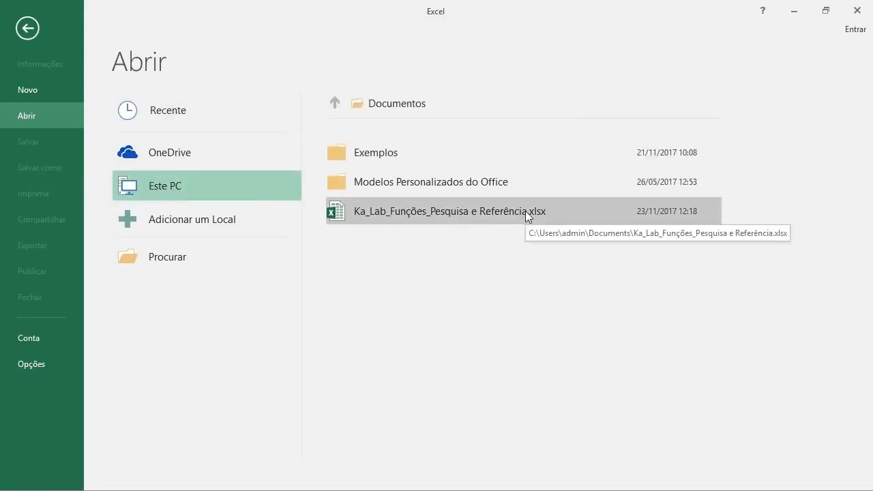
pyautogui.click(525, 211)
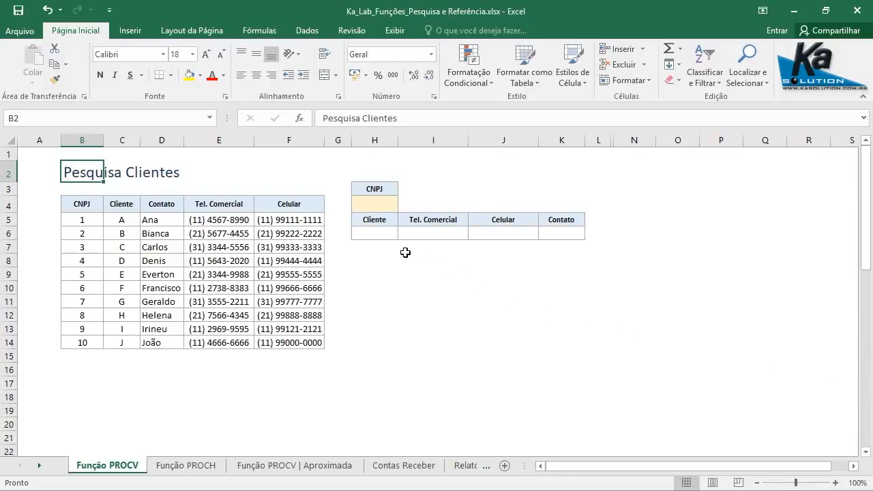
# Step: Examine the CNPJ options for cell H4 and the empty Cliente, Tel. Comercial, Celular and Contato result cells H6 to K6
pyautogui.click(381, 202)
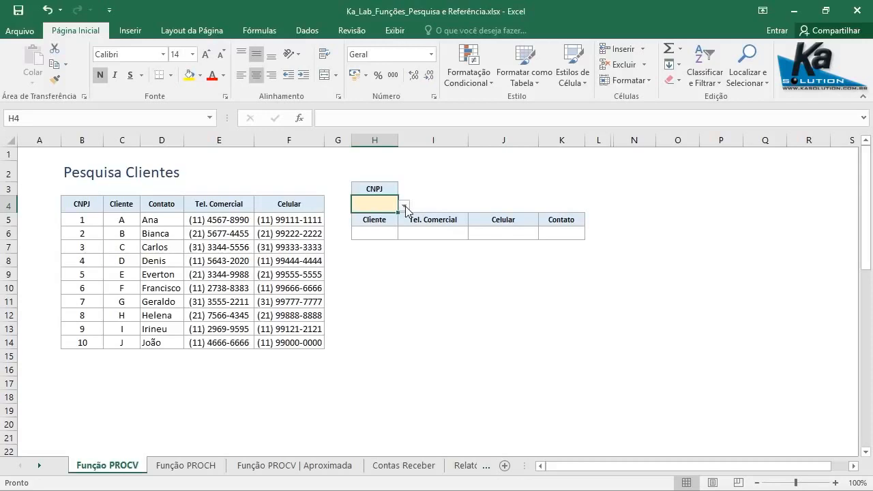
pyautogui.click(405, 206)
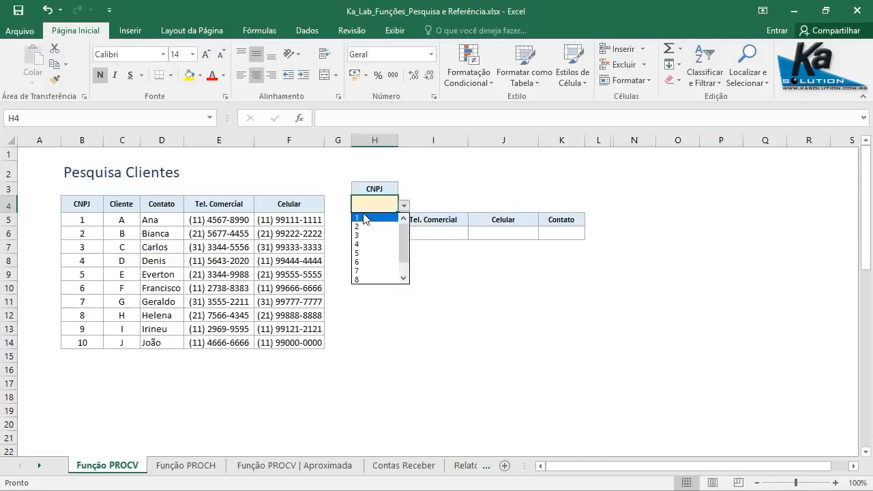
pyautogui.click(390, 202)
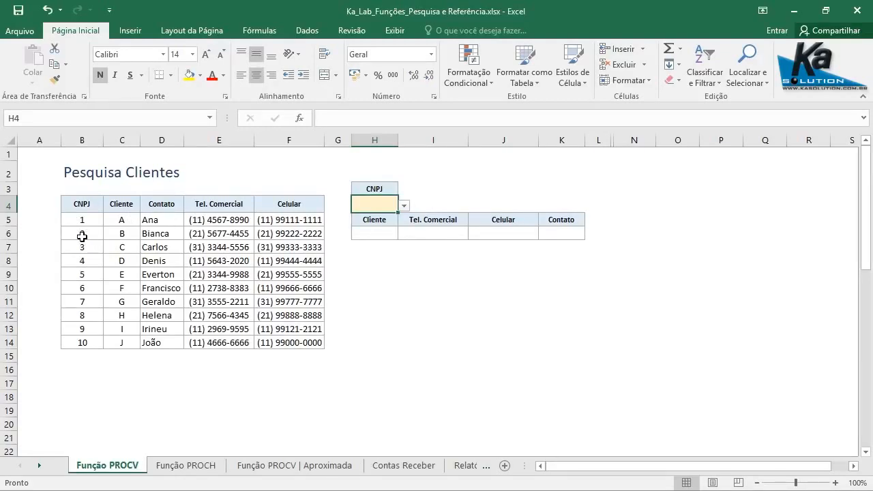
pyautogui.click(376, 231)
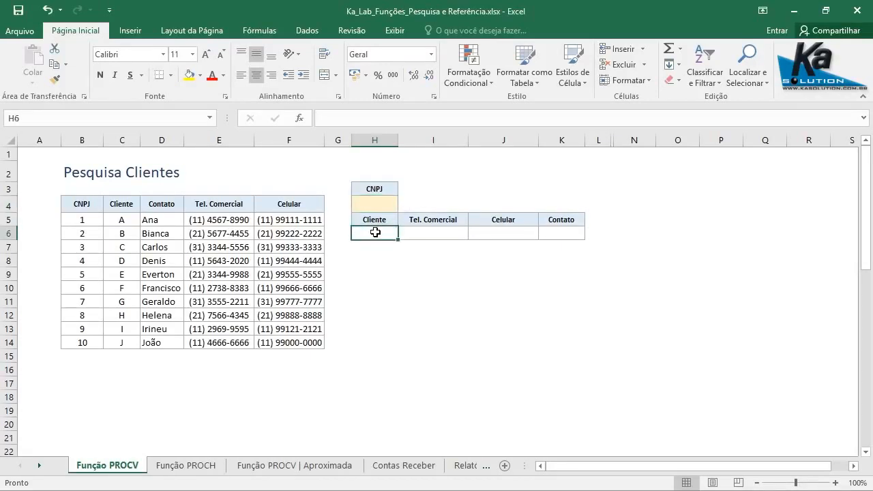
pyautogui.click(448, 238)
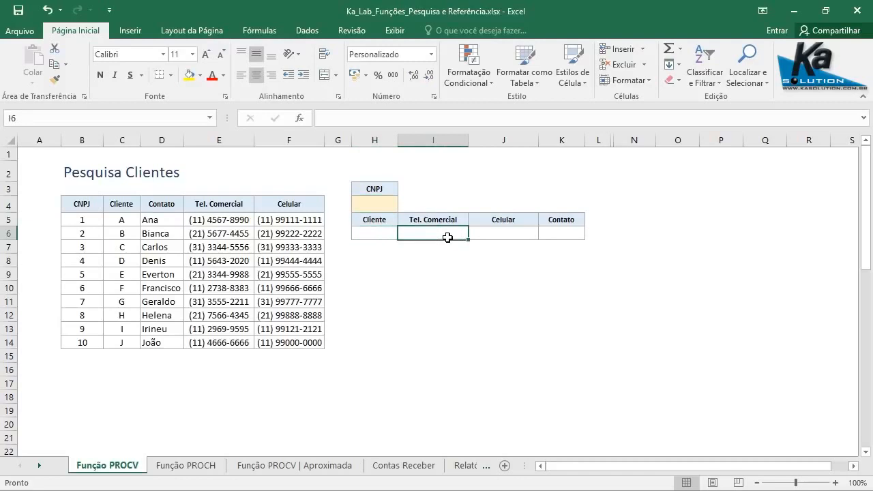
pyautogui.click(519, 236)
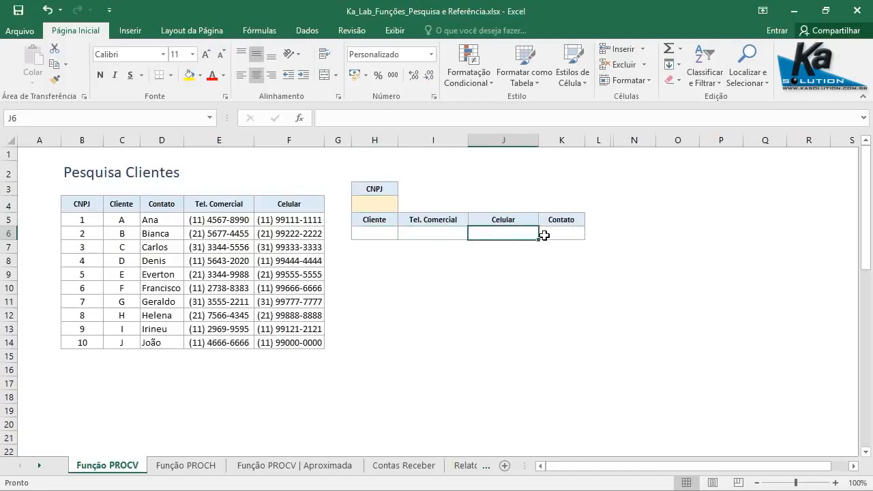
pyautogui.click(567, 233)
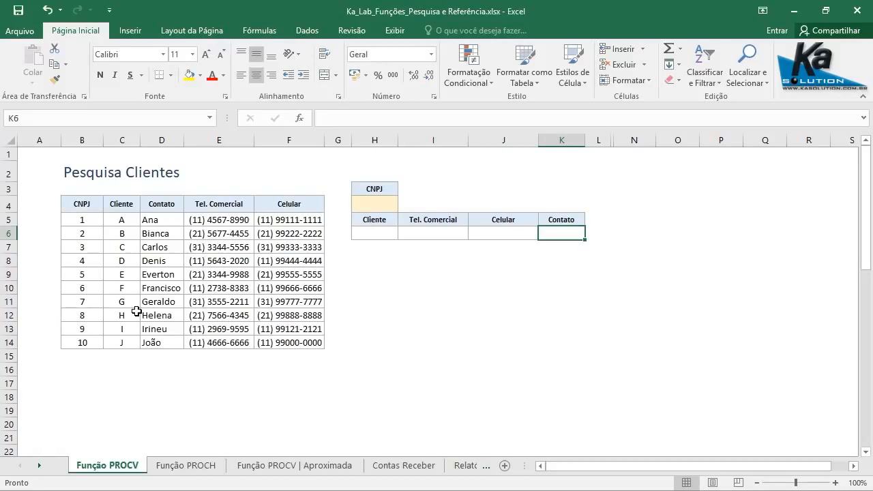
# Step: Choose 3 as the CNPJ to search for in cell H4
pyautogui.click(366, 205)
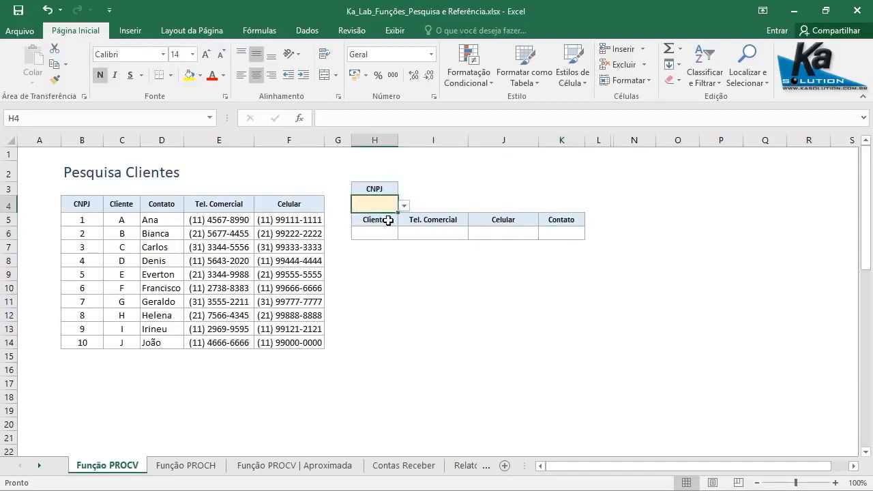
pyautogui.click(404, 205)
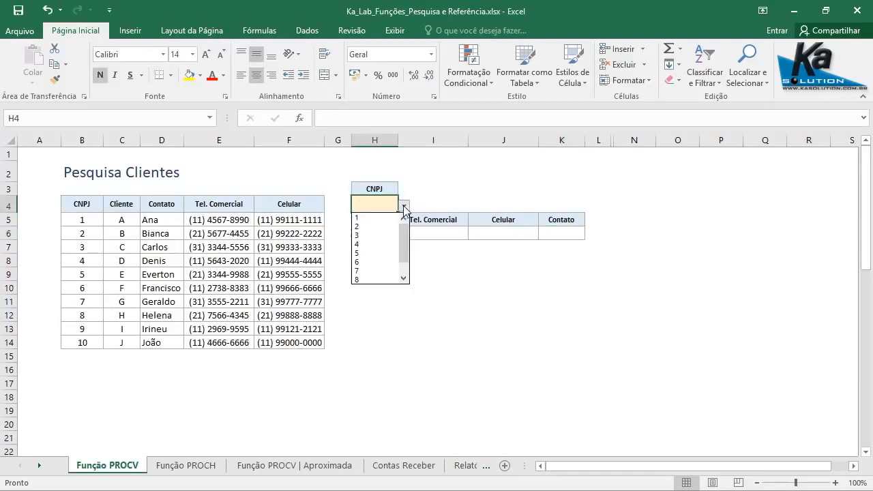
pyautogui.click(367, 235)
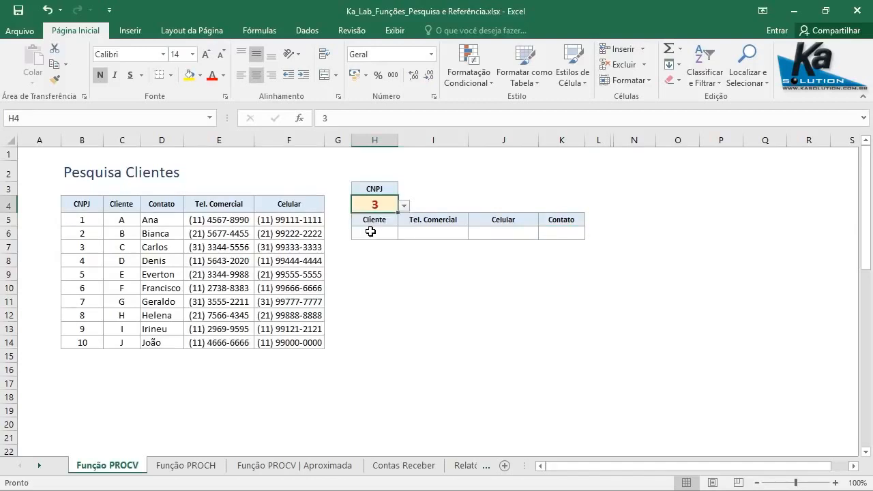
# Step: Begin a PROCV formula in the Cliente result cell H6 with the absolute reference $H$4 as the lookup value
pyautogui.click(371, 232)
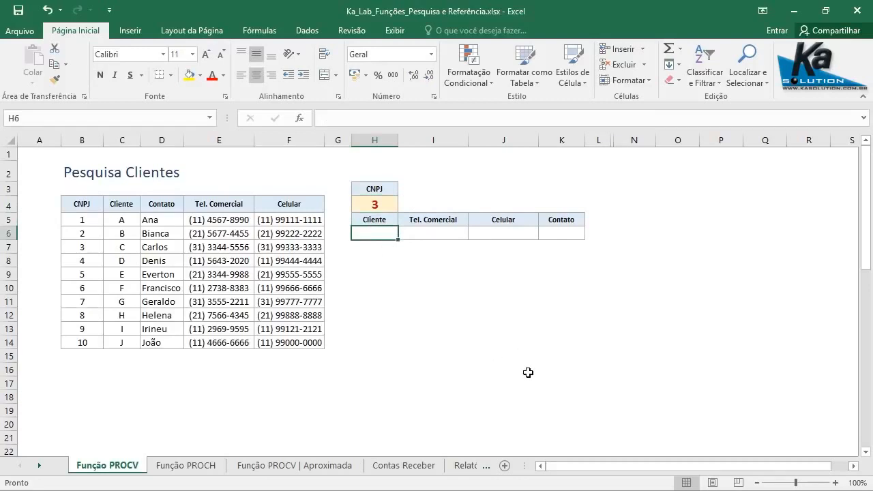
pyautogui.write('=')
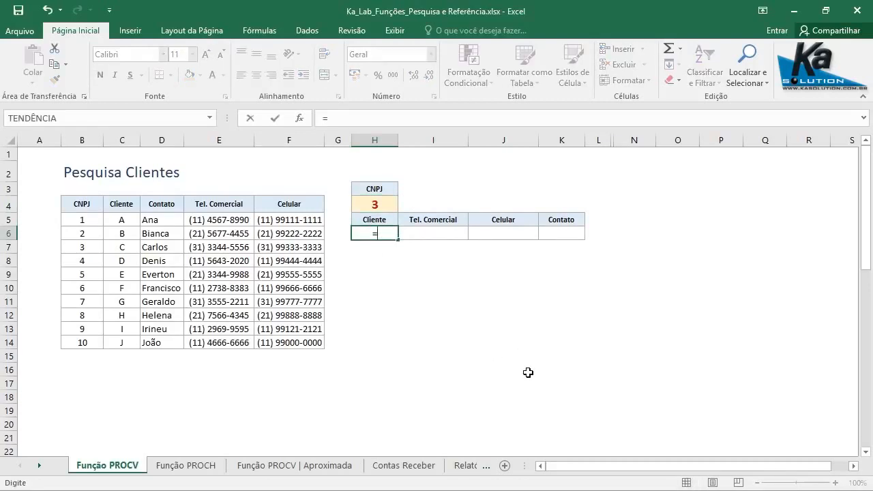
pyautogui.write('PRO')
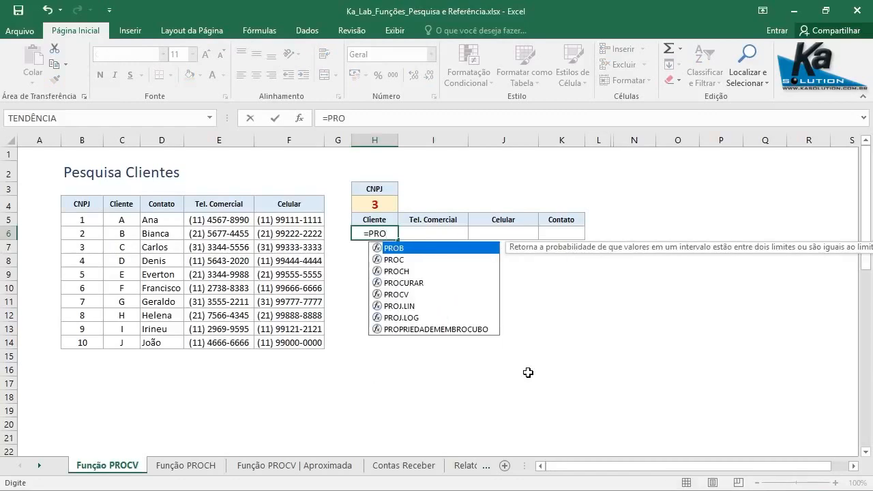
pyautogui.click(397, 295)
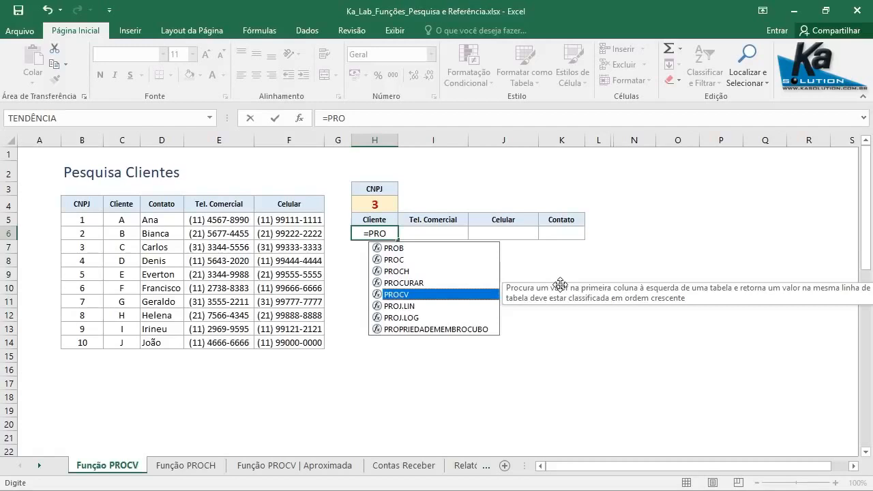
pyautogui.moveTo(559, 286); pyautogui.dragTo(228, 372)
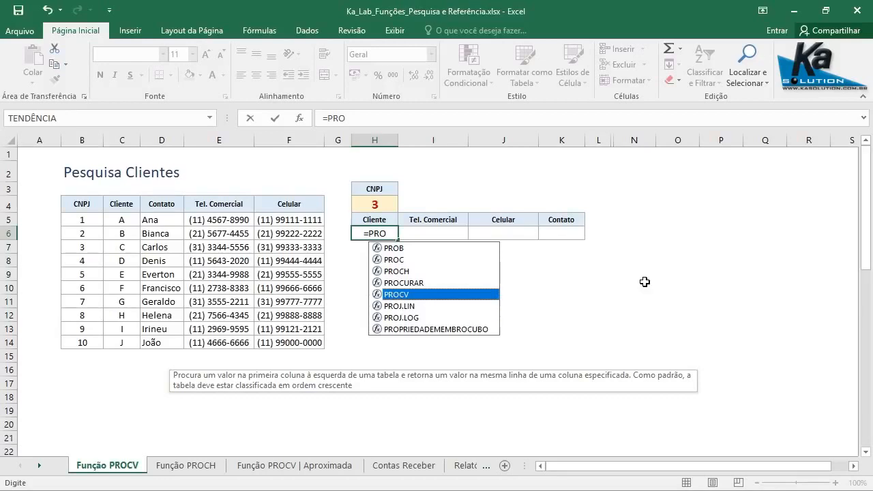
pyautogui.doubleClick(399, 295)
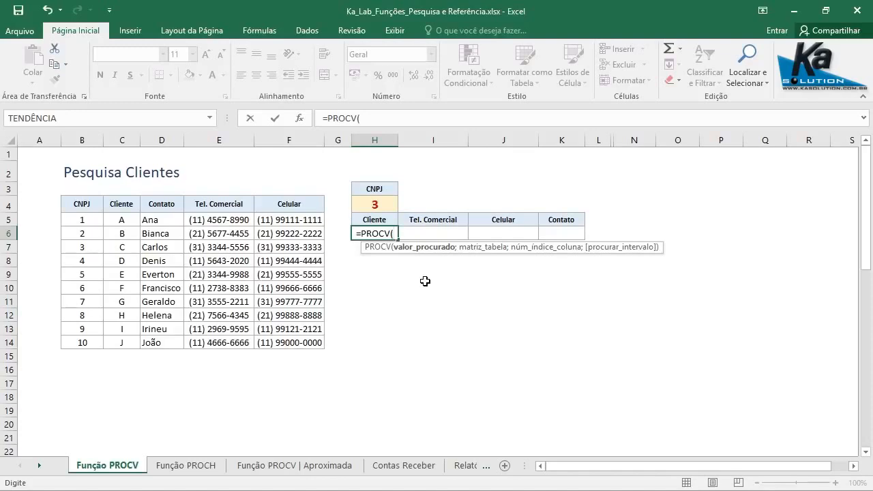
pyautogui.click(385, 204)
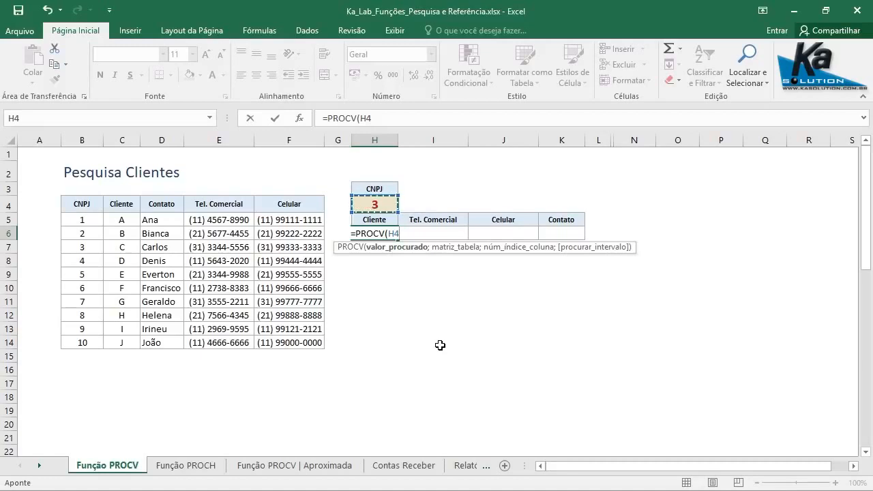
pyautogui.press('F4')
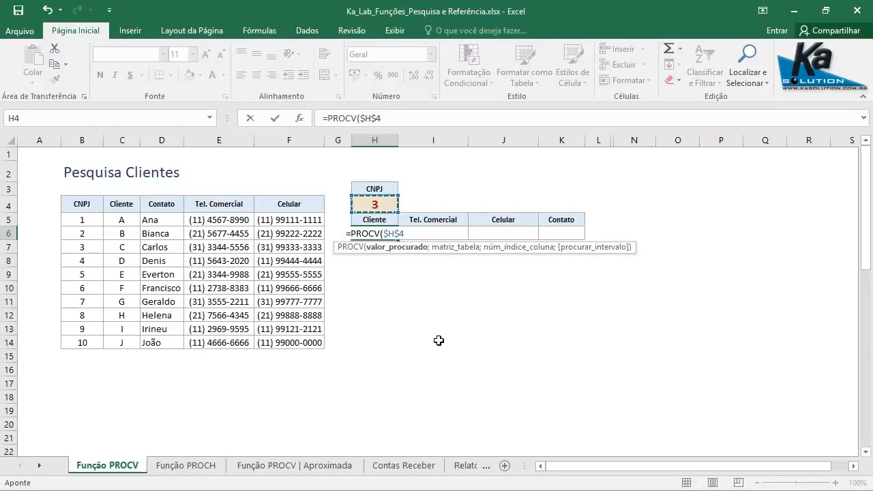
pyautogui.write(';')
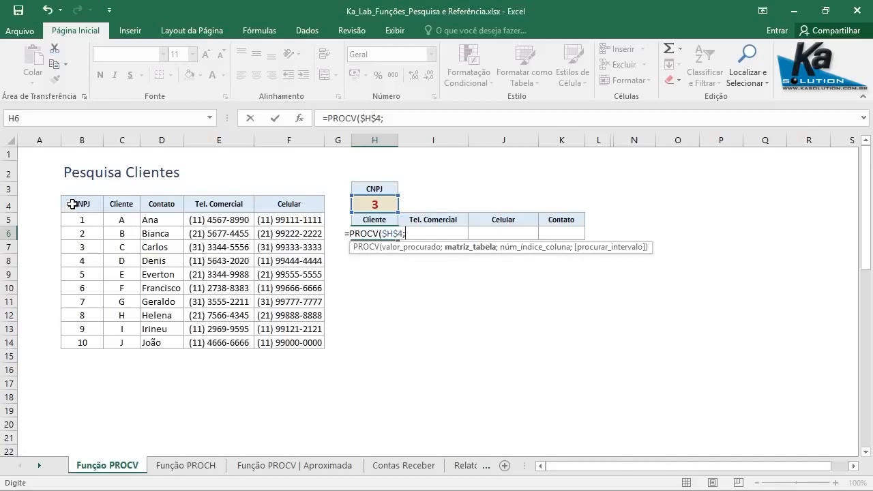
# Step: Give the PROCV formula the whole client table, headers included, as its table array with the absolute range $B$4:$F$14
pyautogui.moveTo(72, 204); pyautogui.dragTo(290, 341)
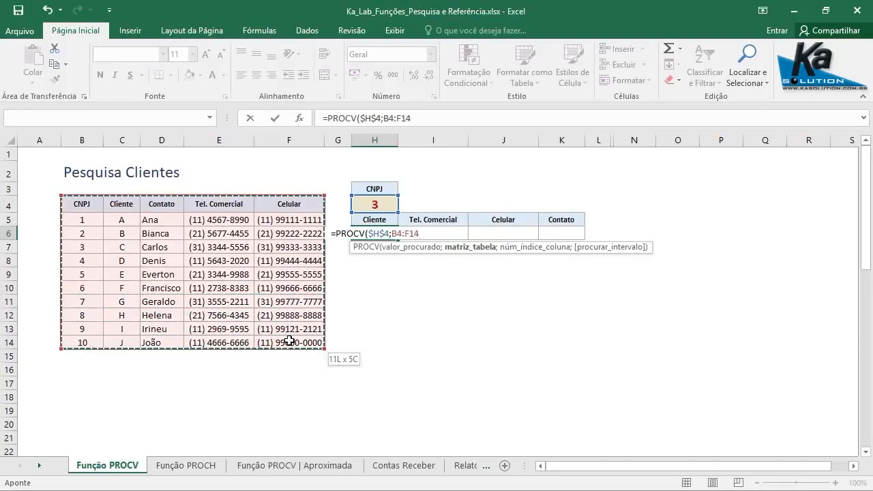
pyautogui.moveTo(290, 341); pyautogui.dragTo(290, 341)
pyautogui.press('F4')
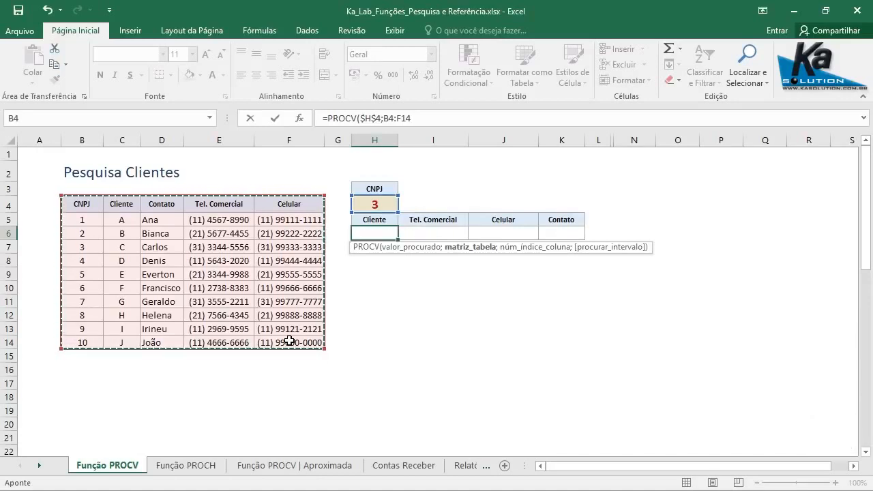
pyautogui.press('F4')
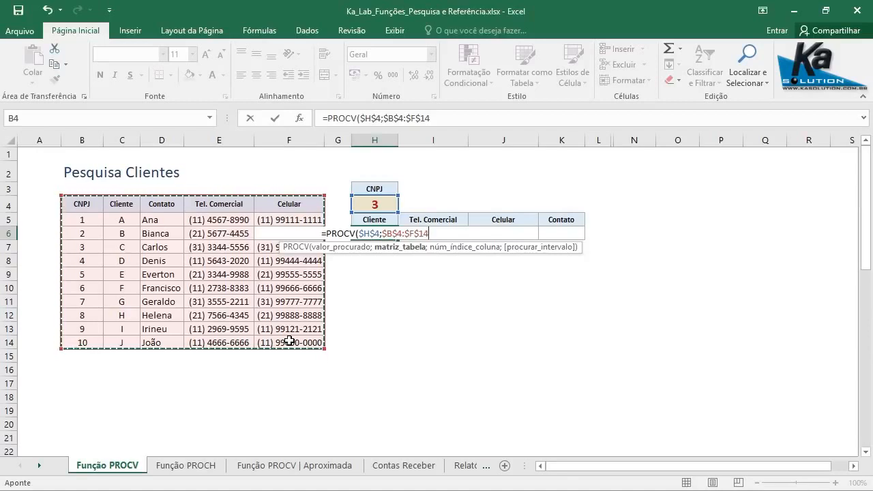
pyautogui.write(';')
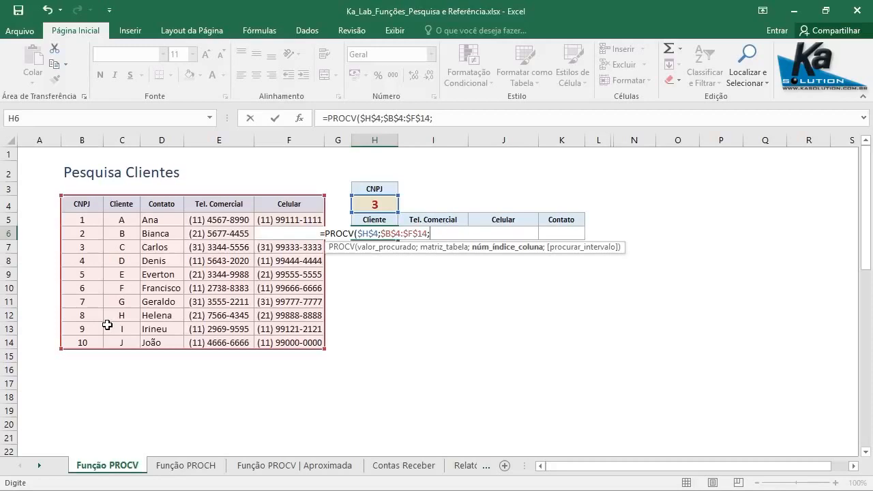
# Step: Complete the PROCV formula in H6 with column index 2 and FALSO for an exact match, and enter it
pyautogui.write('2')
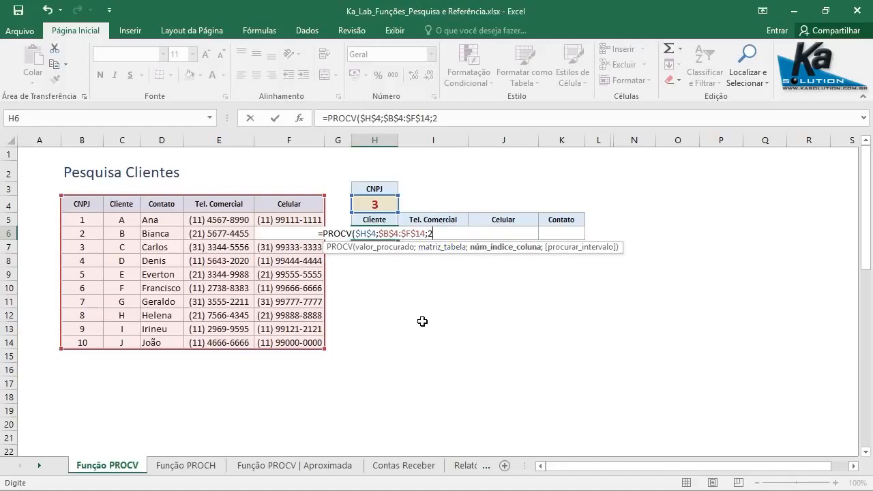
pyautogui.write(';')
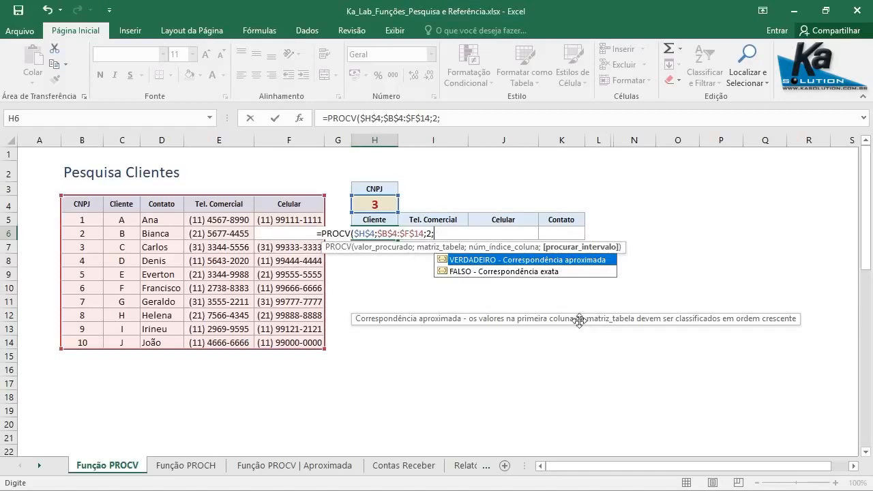
pyautogui.click(463, 273)
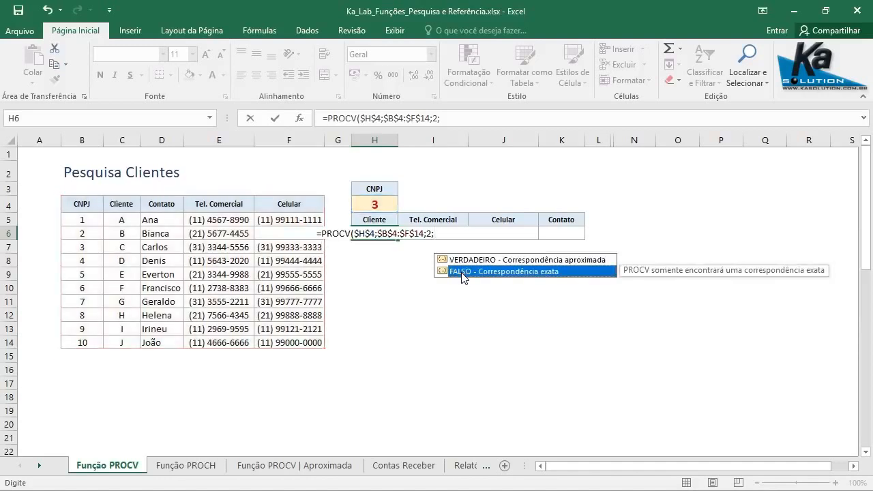
pyautogui.doubleClick(462, 273)
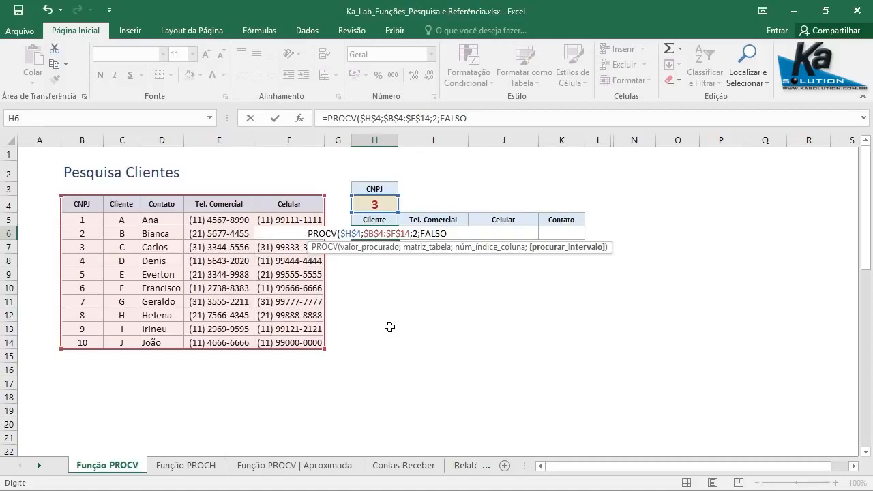
pyautogui.write(')')
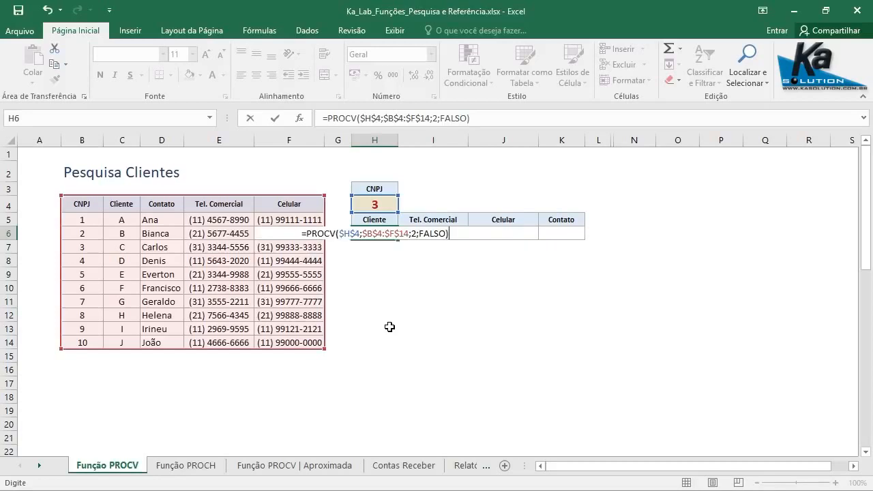
pyautogui.click(277, 121)
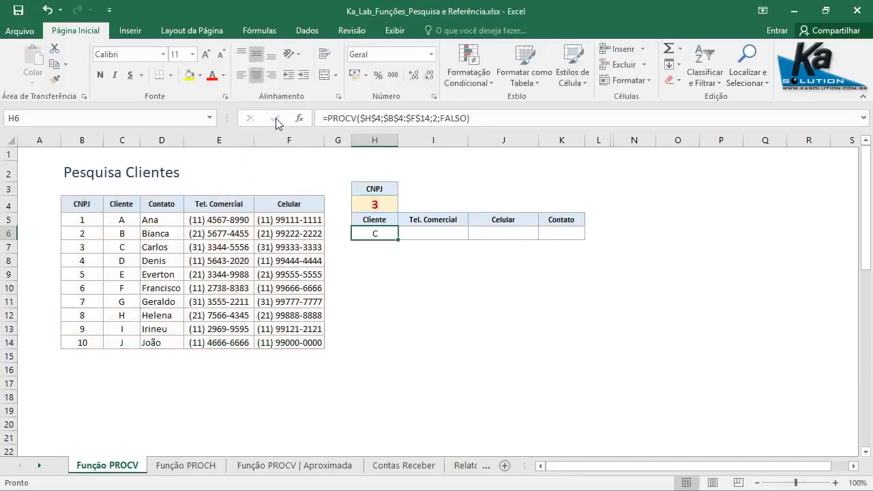
# Step: Compare the CNPJ chosen in H4 with its matching CNPJ and Cliente entries in row 7 of the client table
pyautogui.click(377, 204)
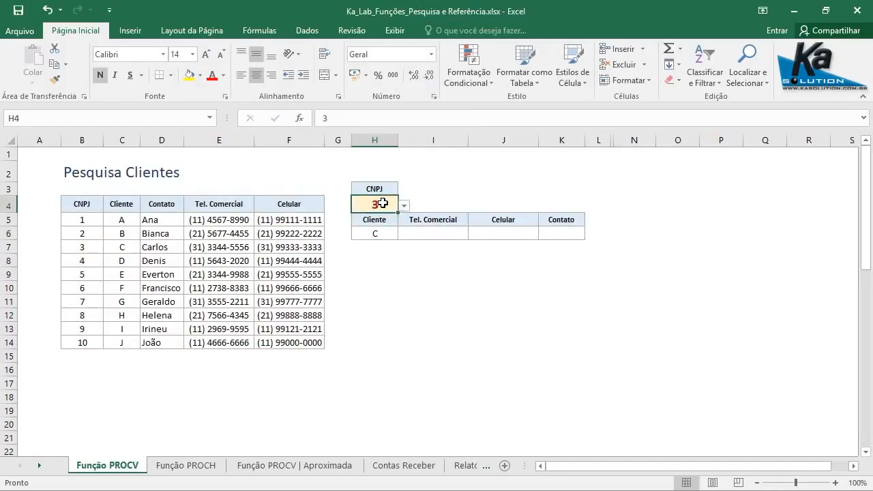
pyautogui.click(82, 248)
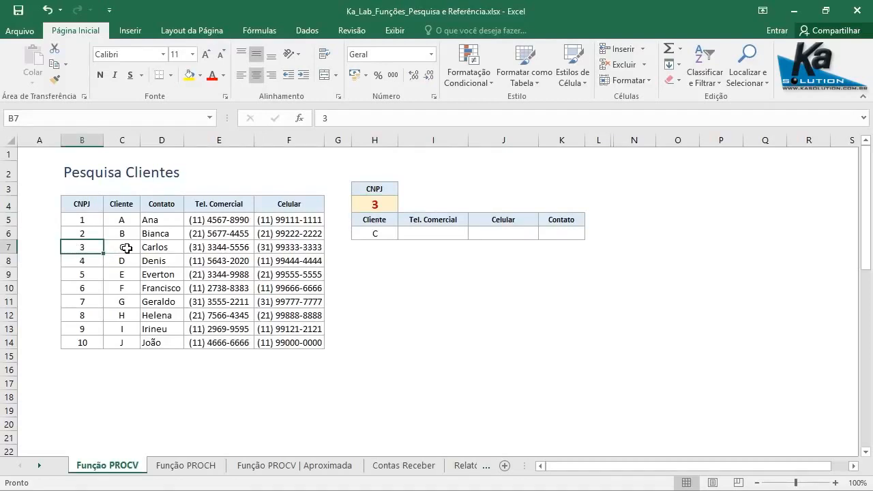
pyautogui.click(125, 250)
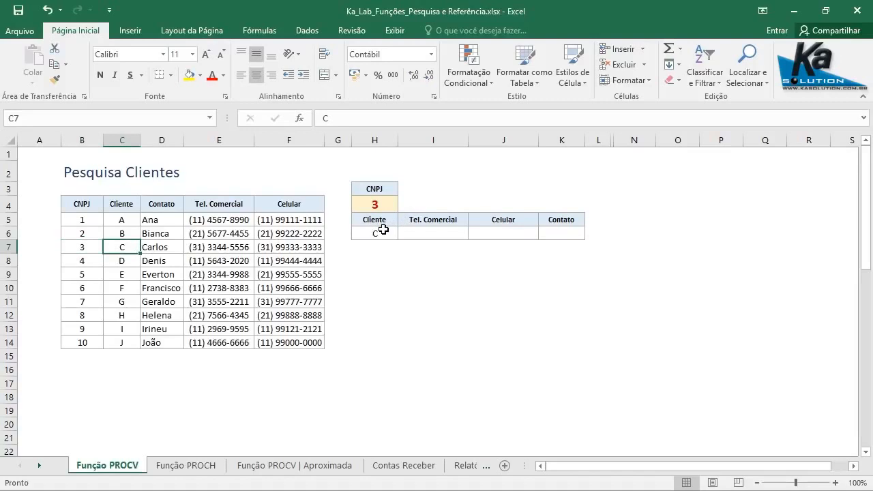
# Step: Choose 10 as the CNPJ to look up in cell H4
pyautogui.click(382, 205)
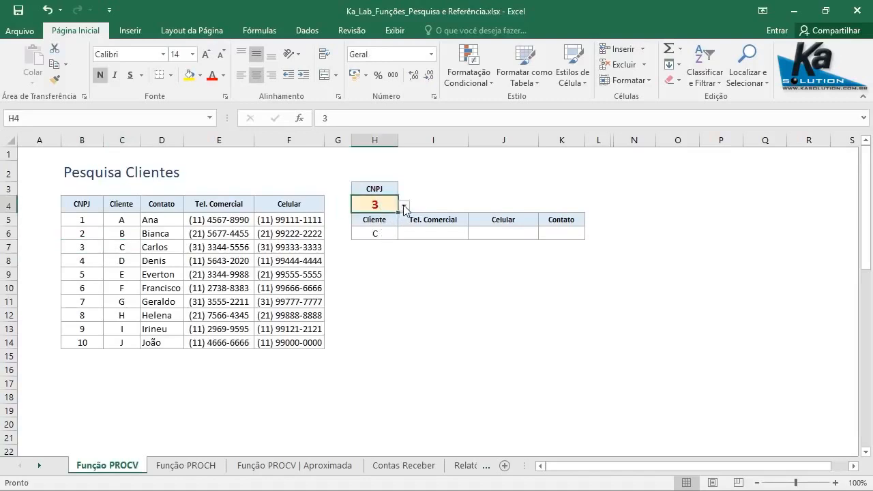
pyautogui.click(404, 208)
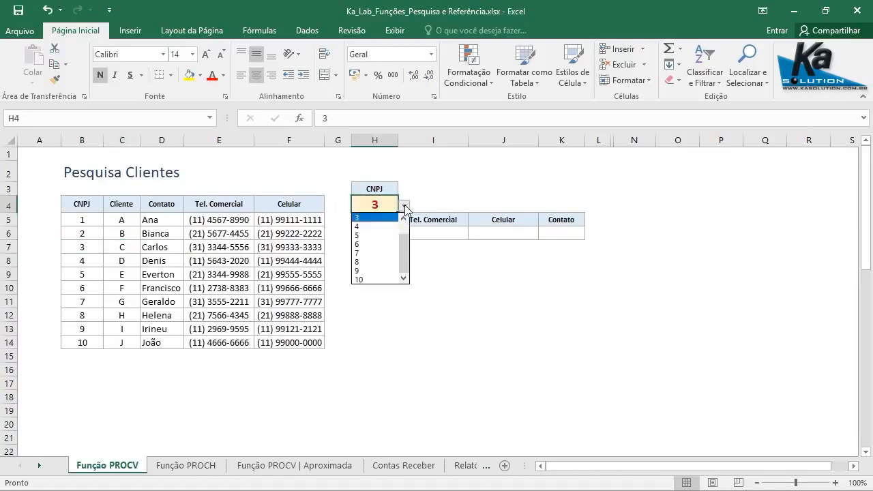
pyautogui.click(360, 279)
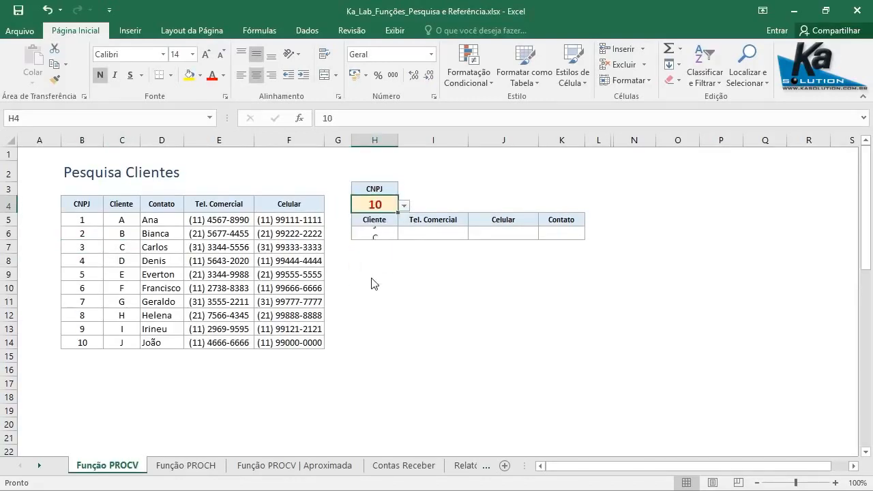
# Step: Compare the Cliente result in H6 with the CNPJ and Cliente entries in row 14 of the client table
pyautogui.click(381, 232)
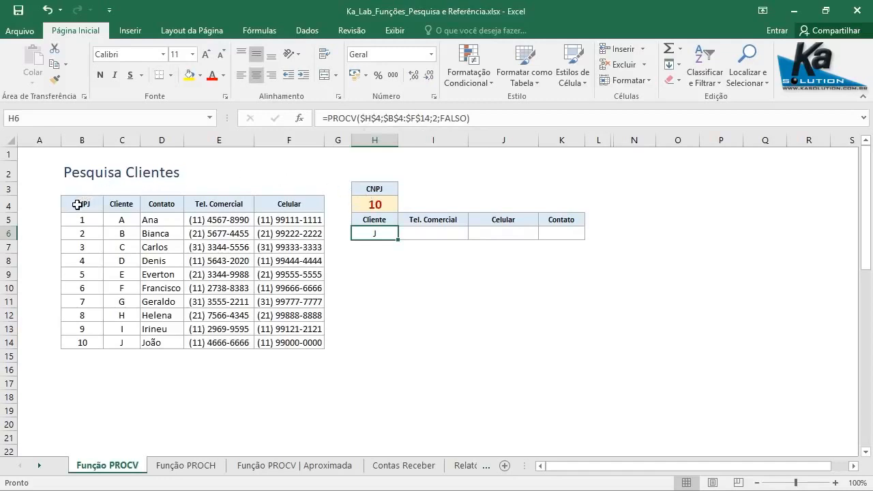
pyautogui.click(82, 344)
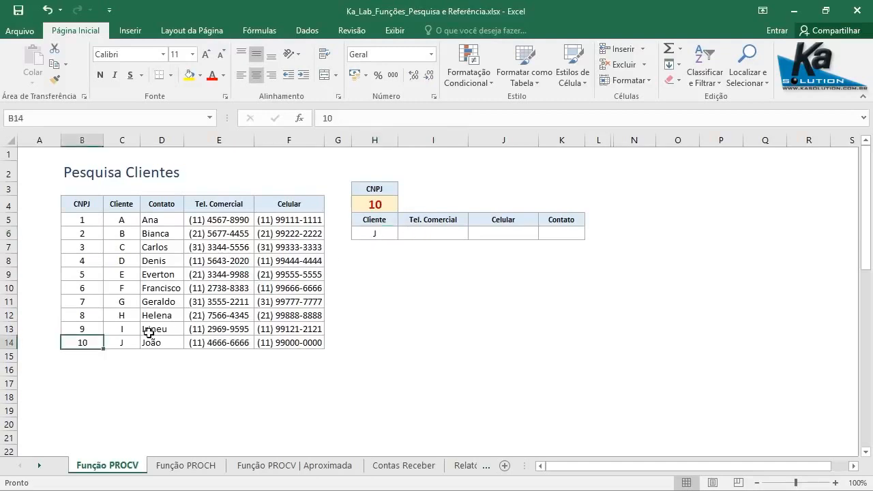
pyautogui.click(124, 341)
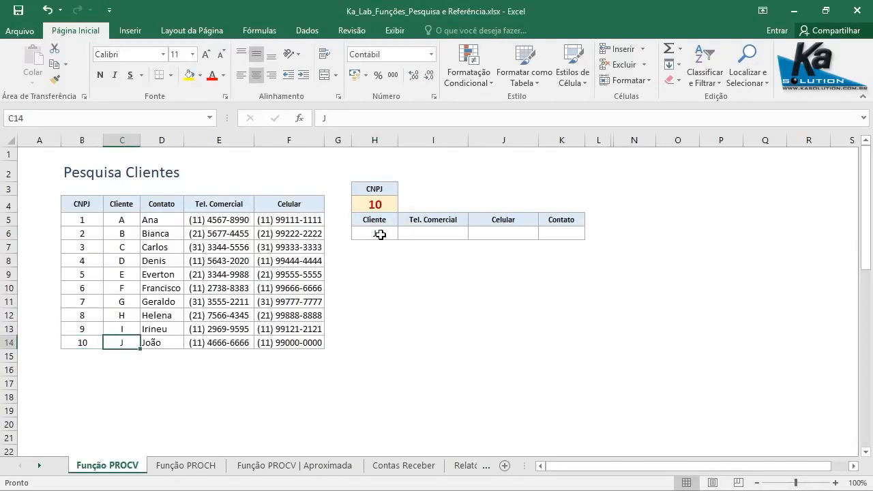
pyautogui.click(382, 234)
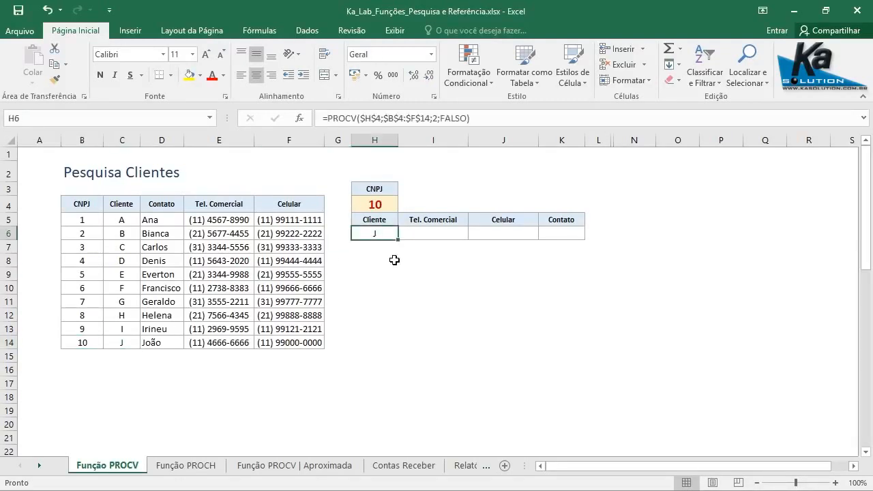
# Step: Clear the CNPJ in H4 and wrap the PROCV formula in H6 in SEERRO with "" as the value if error
pyautogui.click(378, 206)
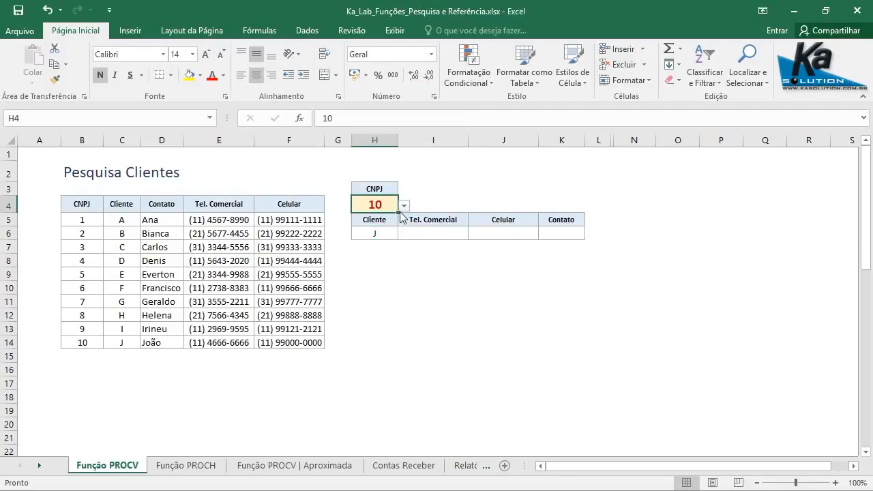
pyautogui.press('Delete')
pyautogui.click(386, 234)
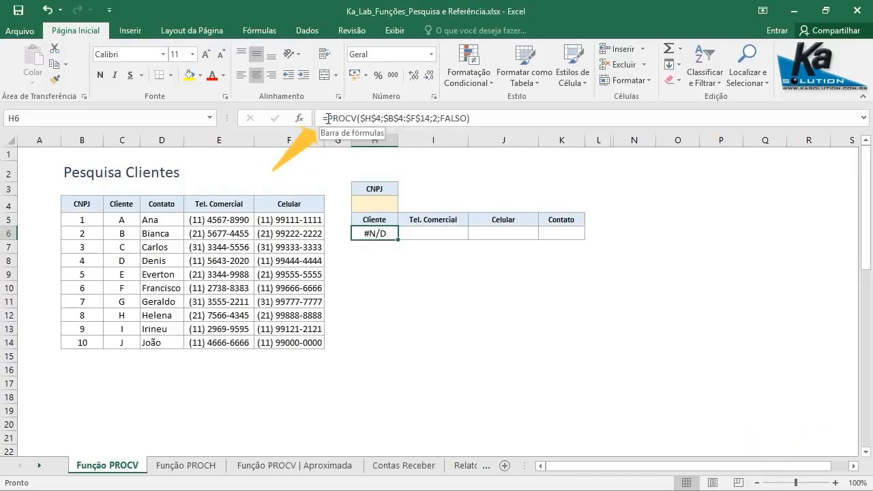
pyautogui.click(327, 119)
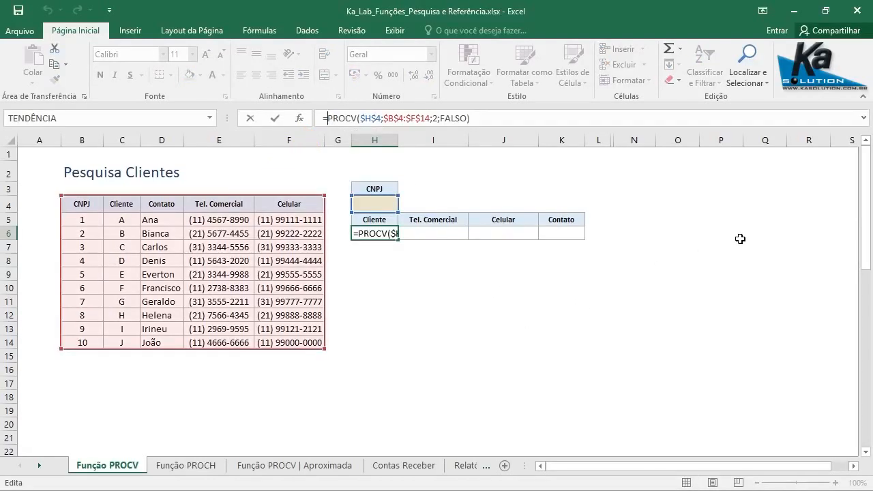
pyautogui.write('SE')
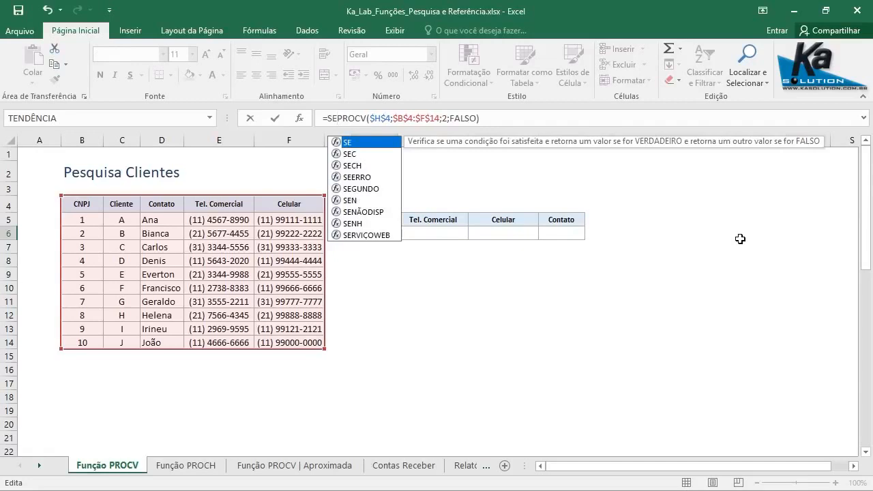
pyautogui.doubleClick(356, 177)
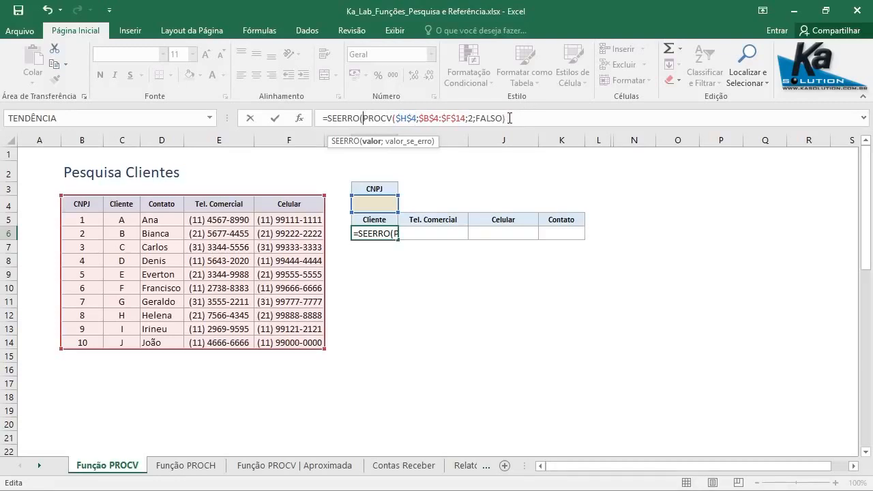
pyautogui.write(';')
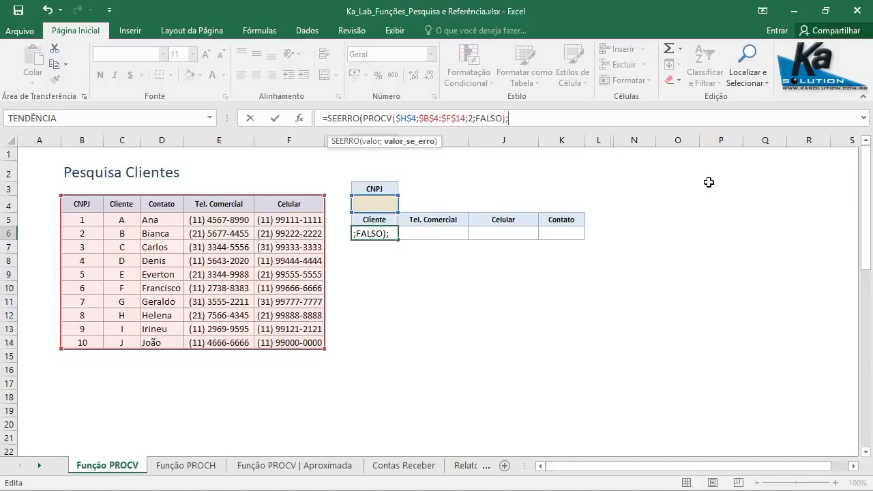
pyautogui.write('"")')
pyautogui.click(276, 122)
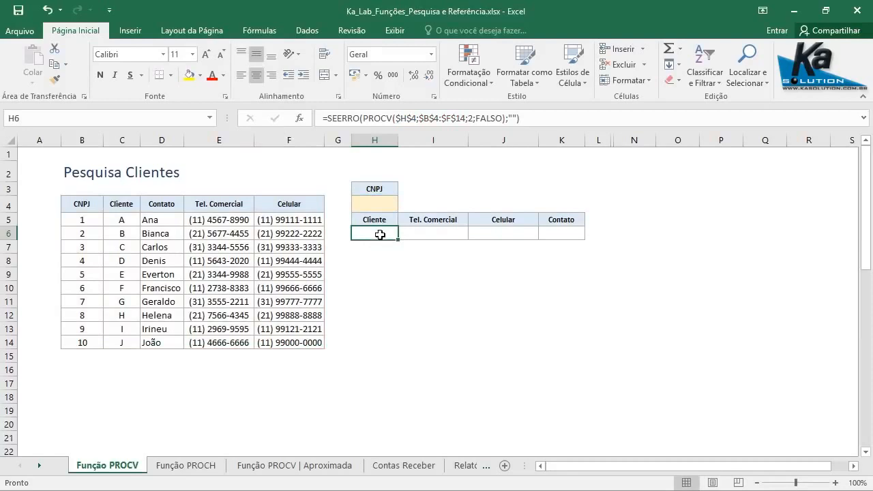
# Step: Choose 5 as the CNPJ to look up in cell H4
pyautogui.click(375, 204)
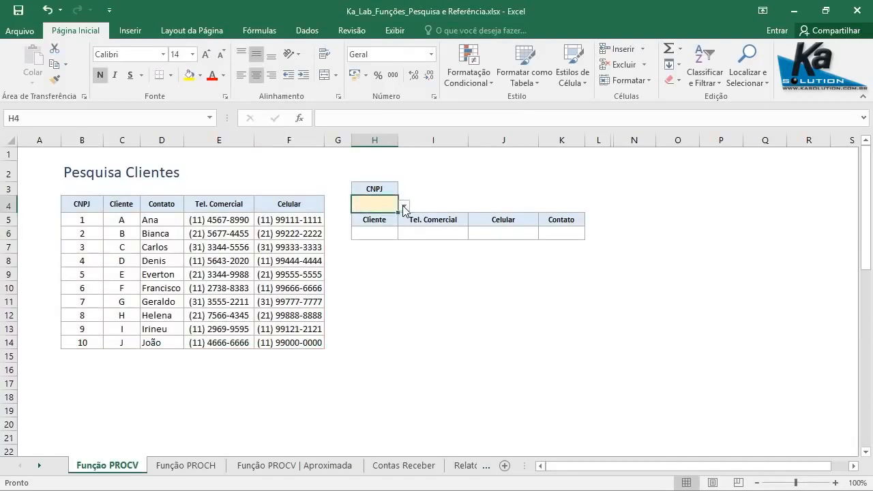
pyautogui.click(404, 206)
pyautogui.click(362, 253)
# Step: Begin a SEERRO formula with a nested PROCV in the Tel. Comercial cell I6, using the absolute reference $H$4 as the lookup value
pyautogui.click(423, 234)
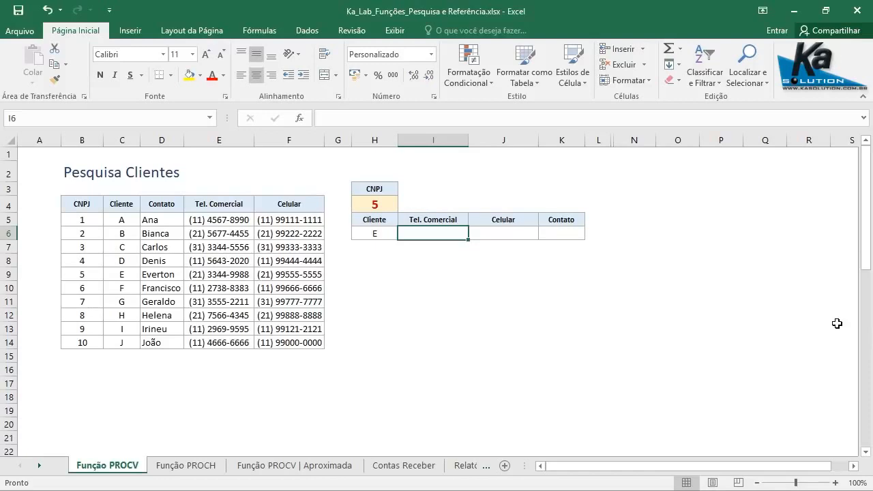
pyautogui.write('=')
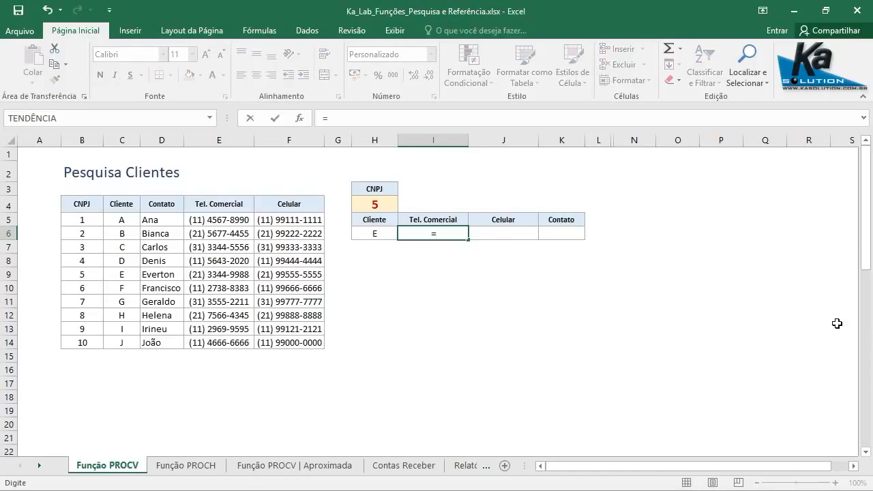
pyautogui.write('SE')
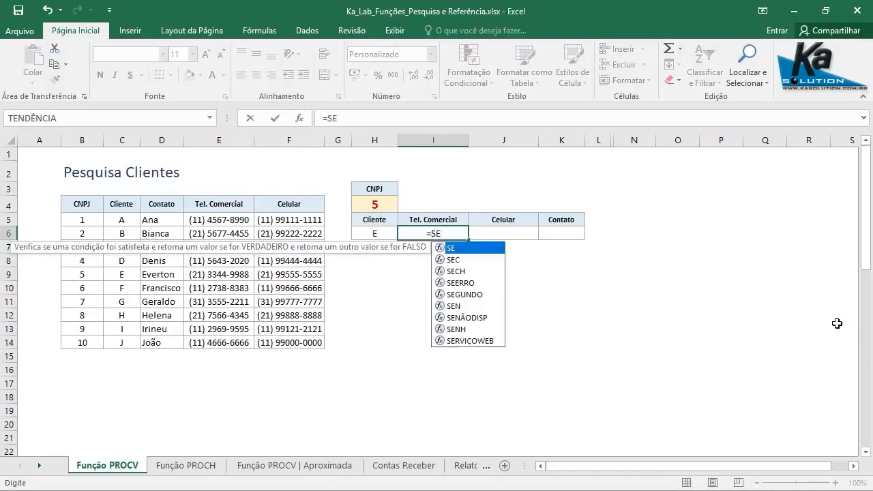
pyautogui.doubleClick(455, 282)
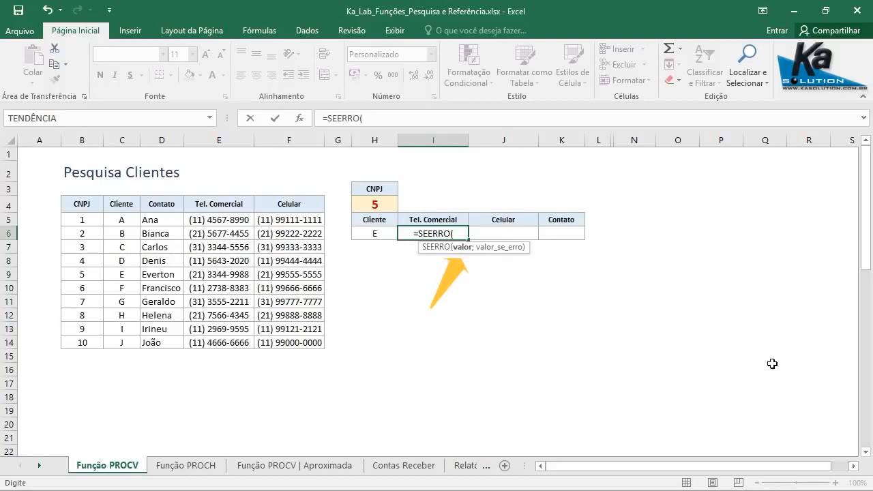
pyautogui.write('PROC')
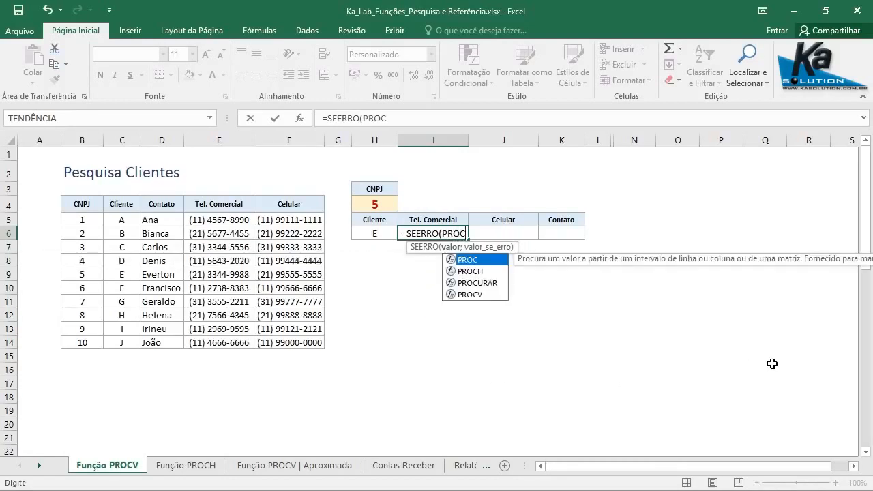
pyautogui.write('V')
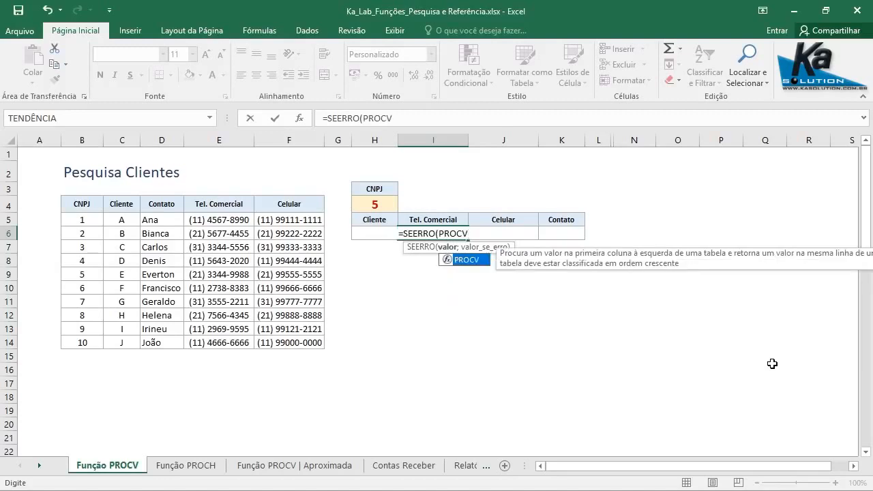
pyautogui.doubleClick(469, 262)
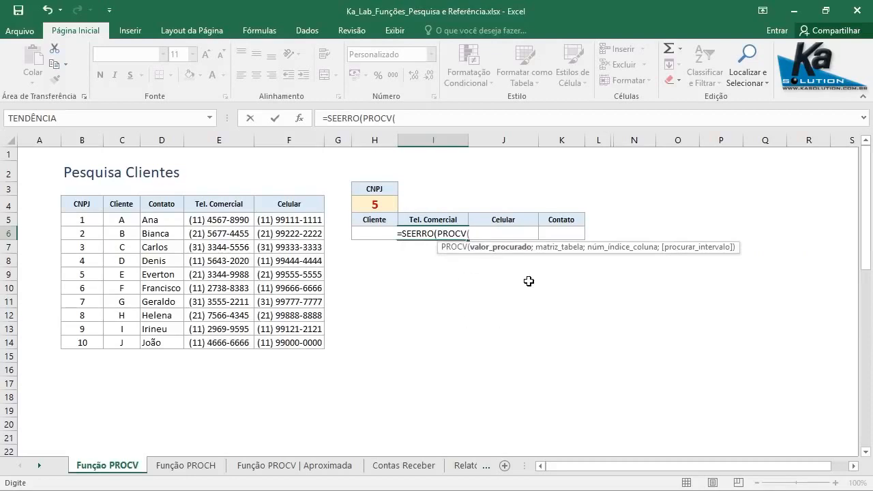
pyautogui.click(380, 204)
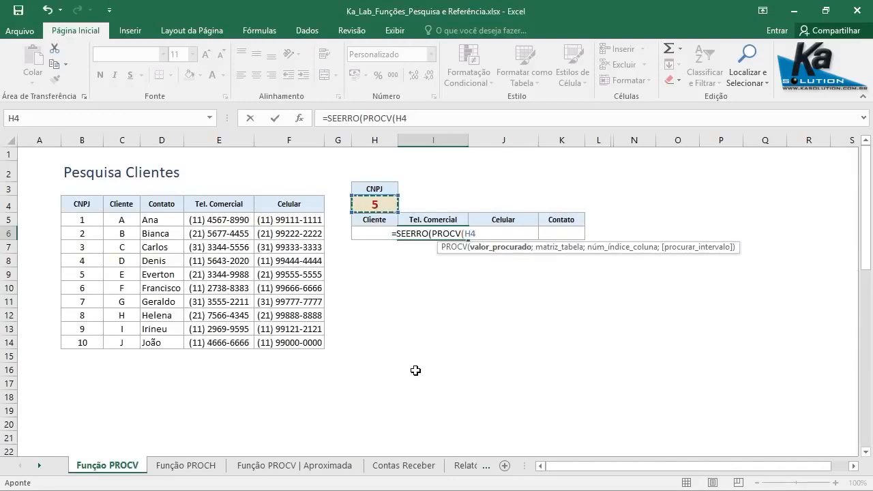
pyautogui.press('F4')
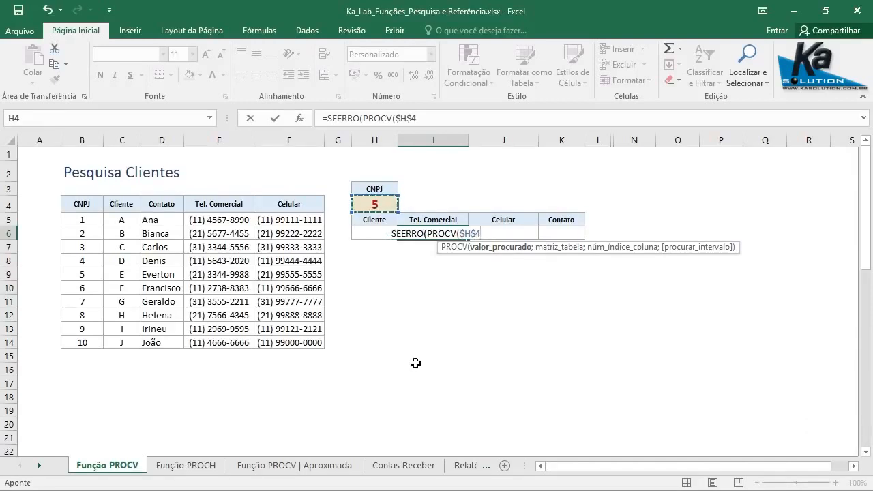
pyautogui.write(';')
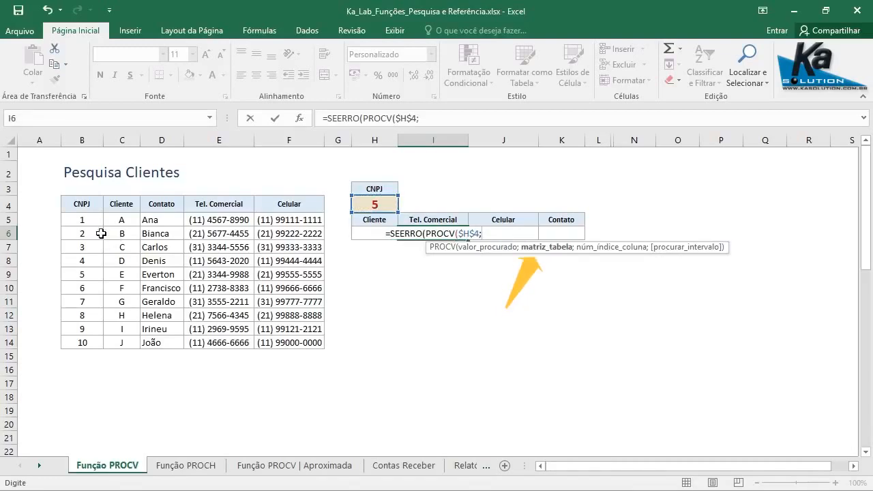
# Step: Give the nested PROCV in I6 the whole client table, headers included, as the absolute range $B$4:$F$14
pyautogui.click(82, 203)
pyautogui.moveTo(81, 203); pyautogui.dragTo(304, 343)
pyautogui.press('F4')
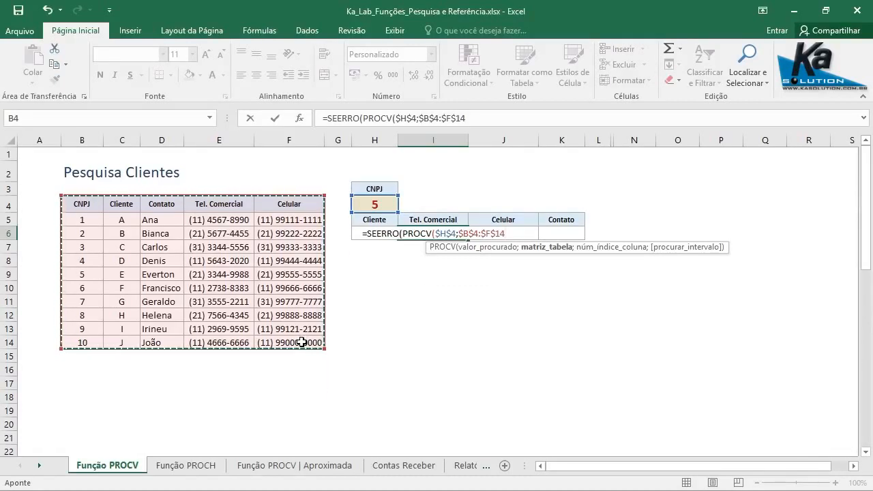
pyautogui.write(';')
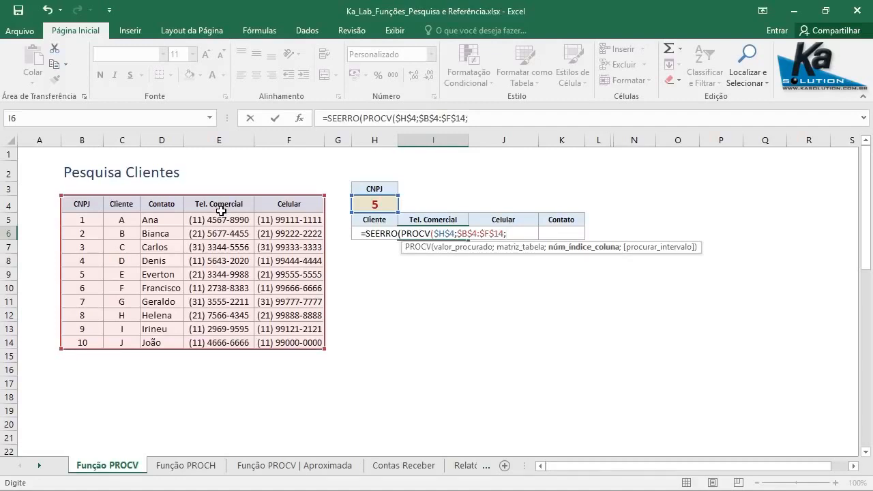
# Step: Complete the I6 formula with column index 4, FALSO and "" as the value if error, and check it against the CNPJ 5 row
pyautogui.write('4')
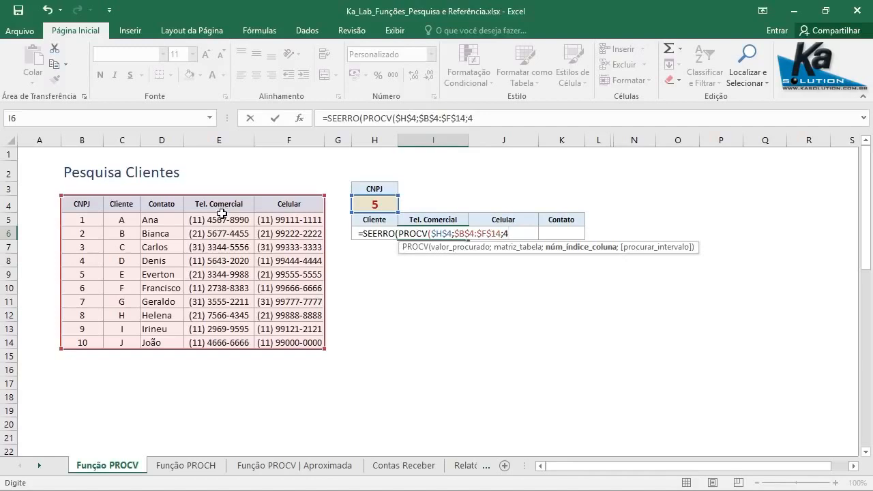
pyautogui.write(';')
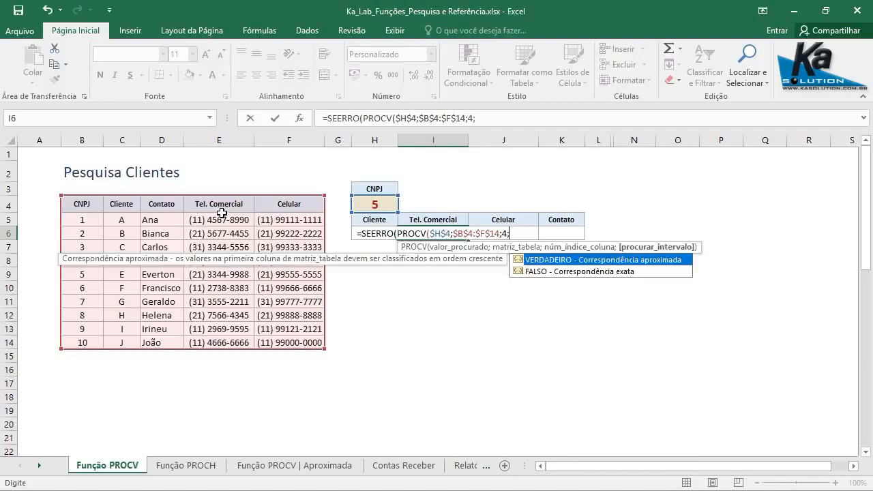
pyautogui.doubleClick(545, 273)
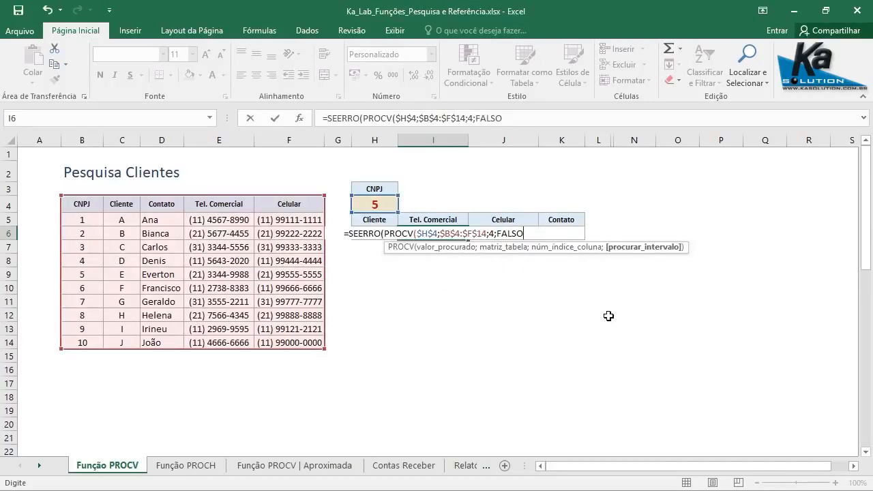
pyautogui.write(')')
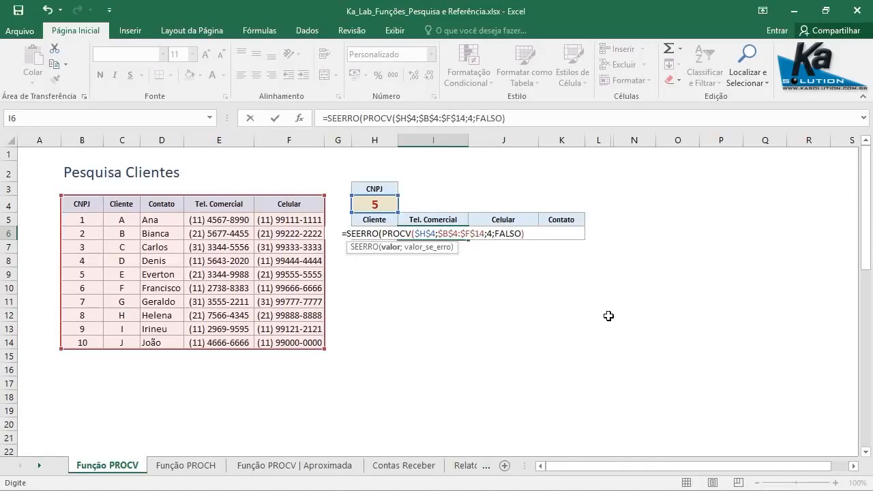
pyautogui.write(';')
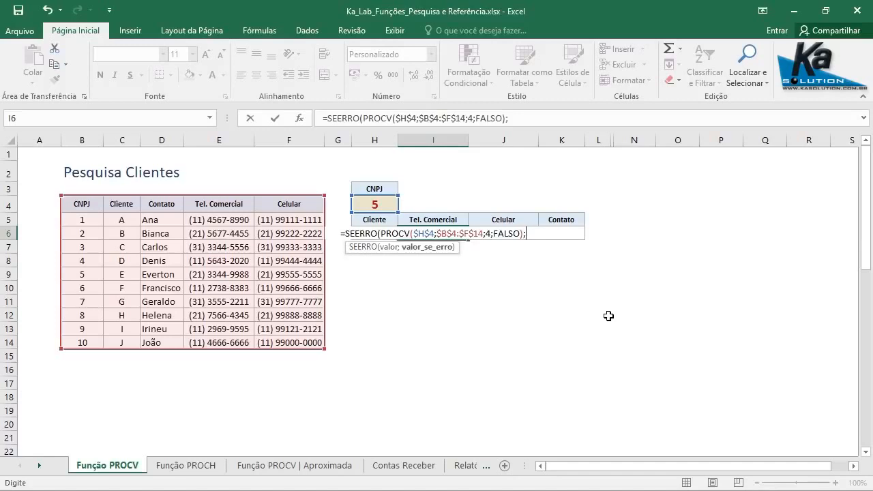
pyautogui.write('"')
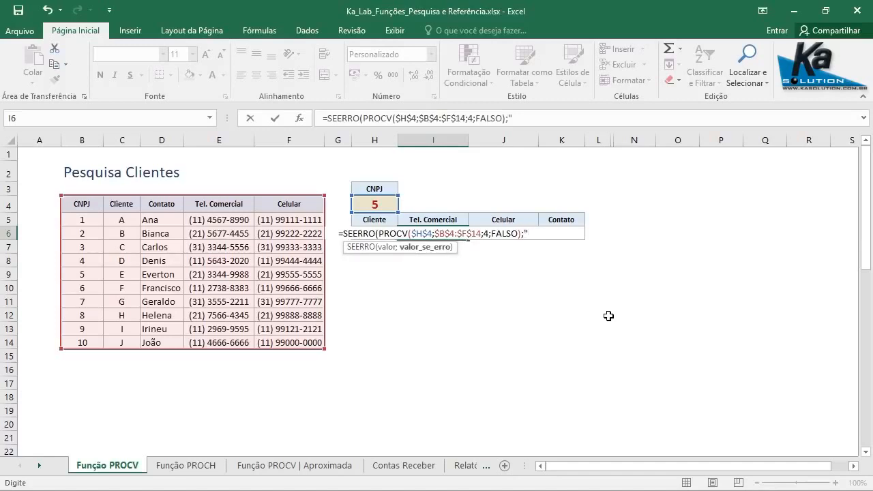
pyautogui.write('"')
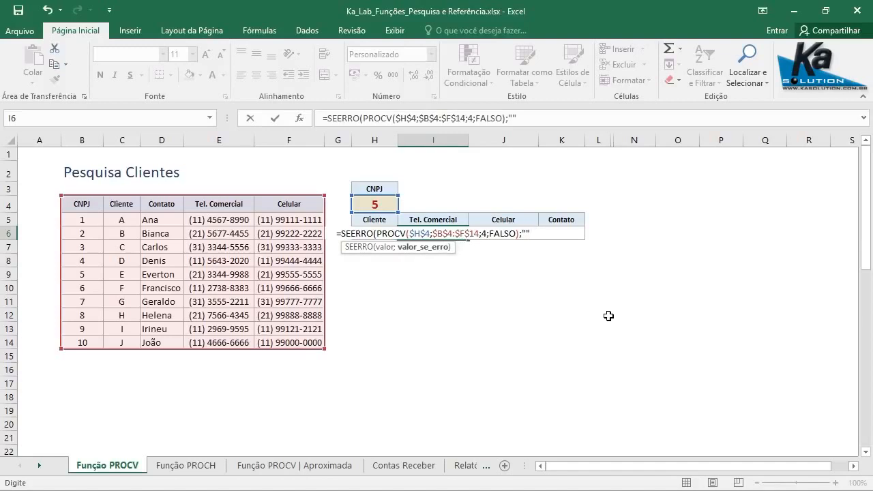
pyautogui.write(')')
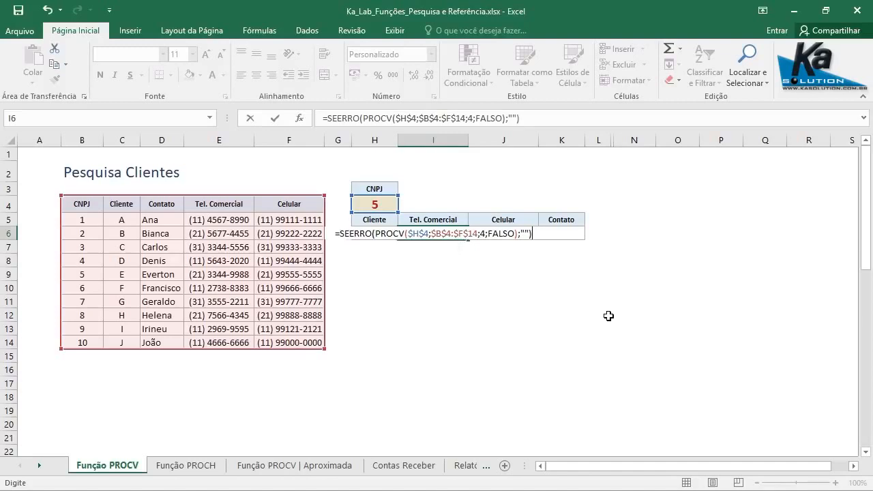
pyautogui.click(275, 119)
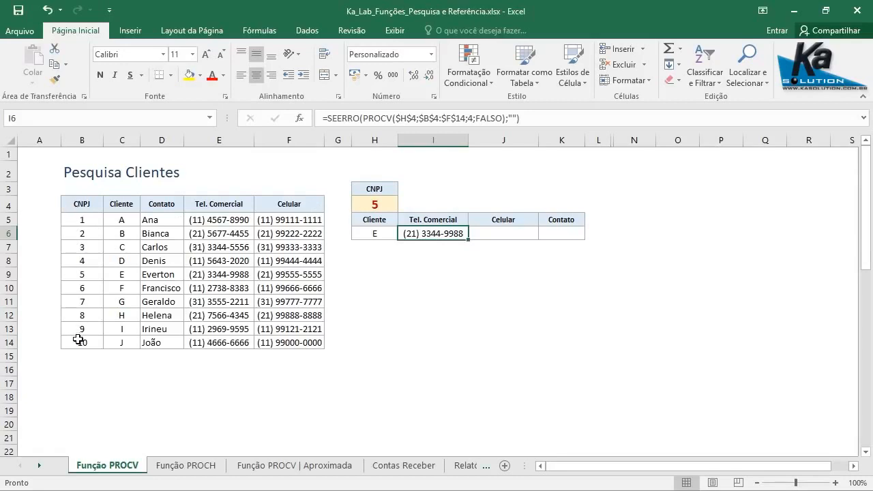
pyautogui.click(85, 273)
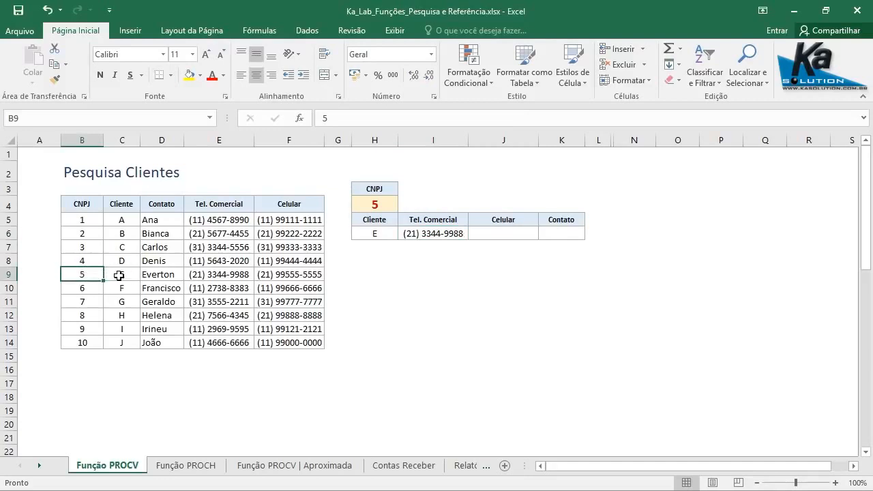
pyautogui.click(227, 274)
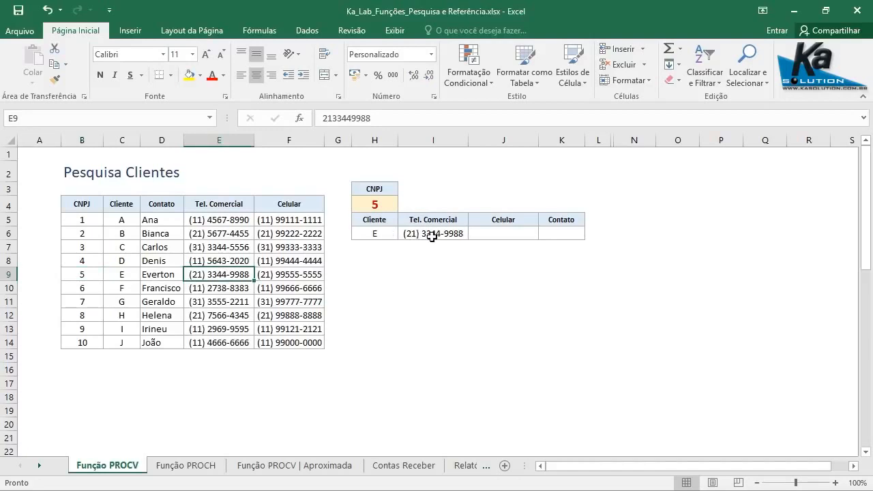
# Step: Fill the I6 formula across to the Celular and Contato cells J6:K6 without formatting
pyautogui.click(432, 235)
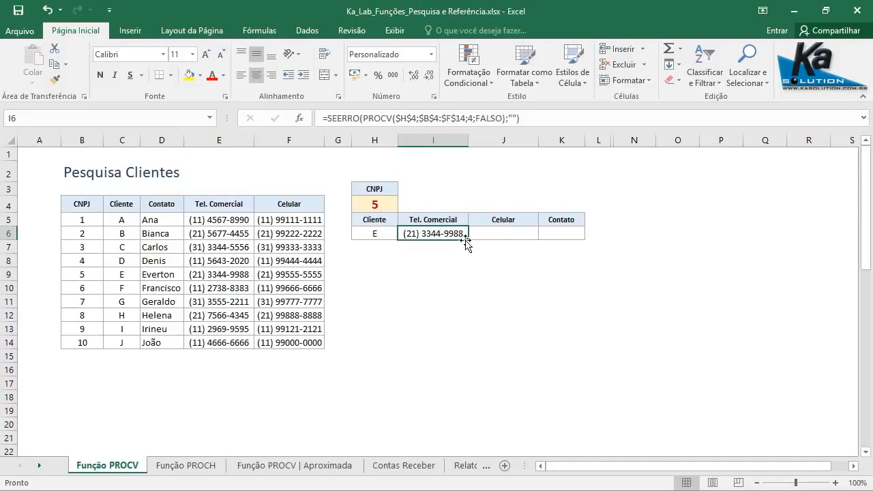
pyautogui.moveTo(467, 241); pyautogui.dragTo(574, 241)
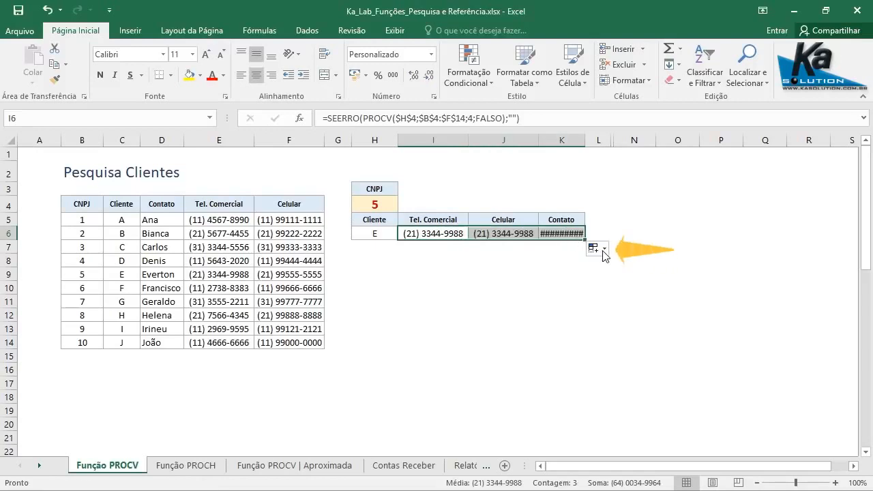
pyautogui.click(606, 249)
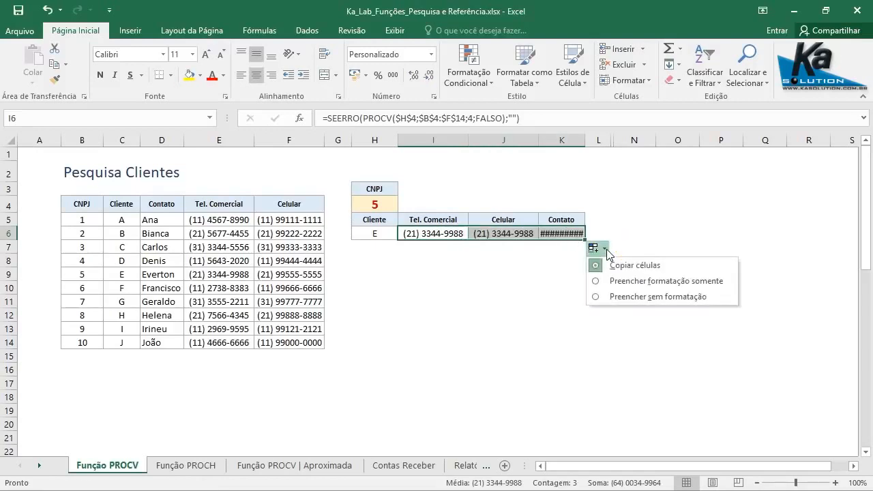
pyautogui.click(649, 297)
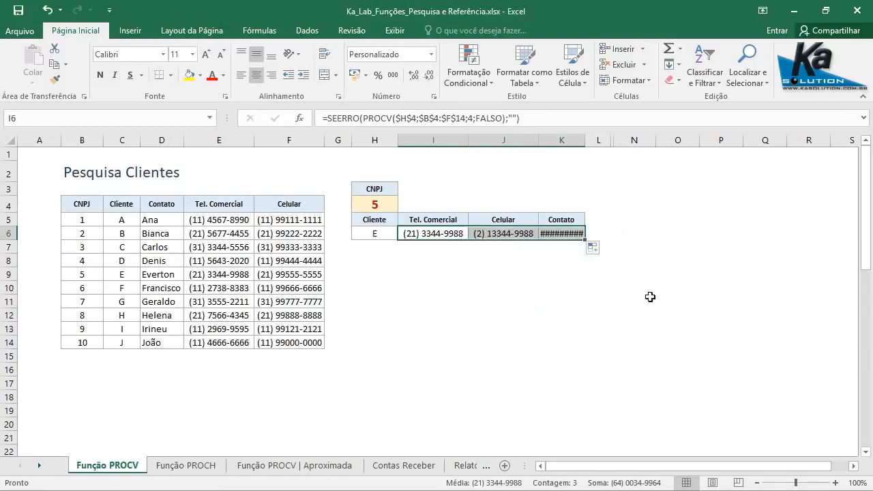
# Step: Set the PROCV column index in the Celular cell J6 to 5
pyautogui.click(511, 233)
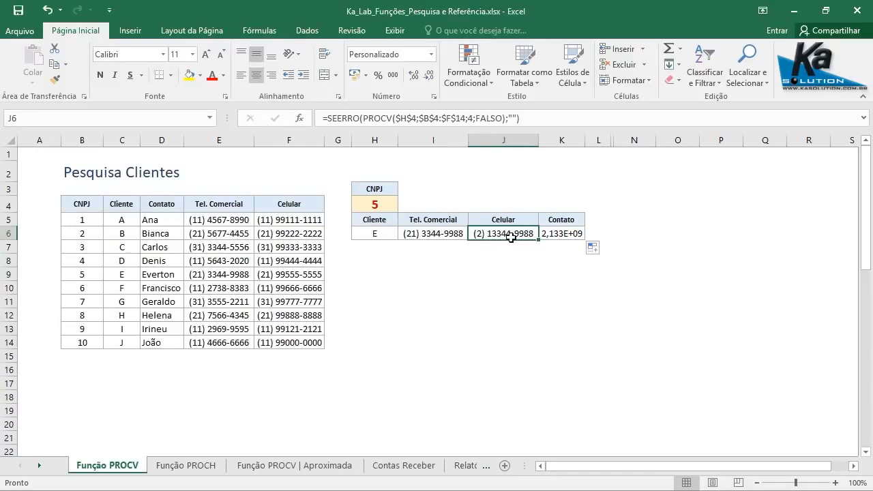
pyautogui.click(470, 120)
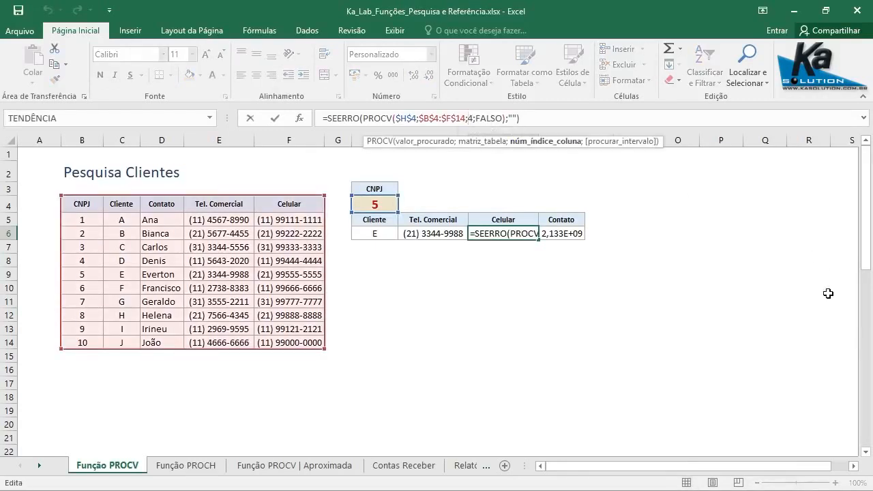
pyautogui.press('Delete')
pyautogui.write('5')
pyautogui.press('Return')
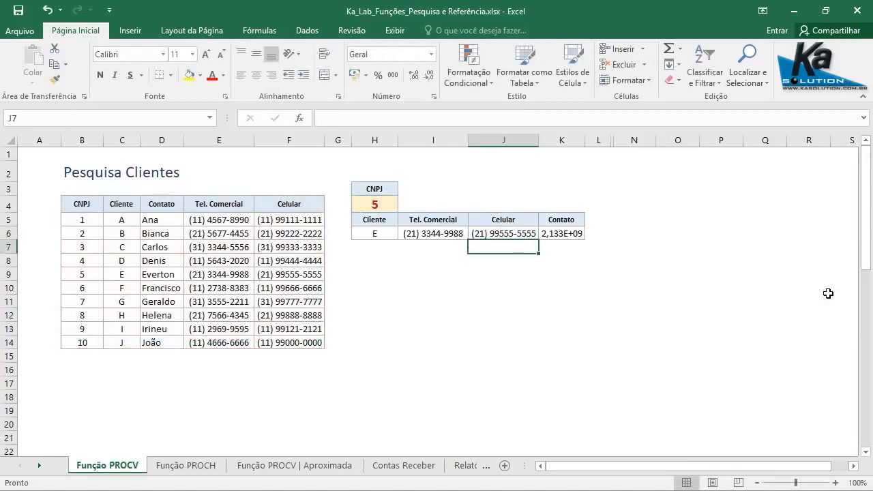
# Step: Set the PROCV column index in the Contato cell K6 to 3
pyautogui.click(568, 236)
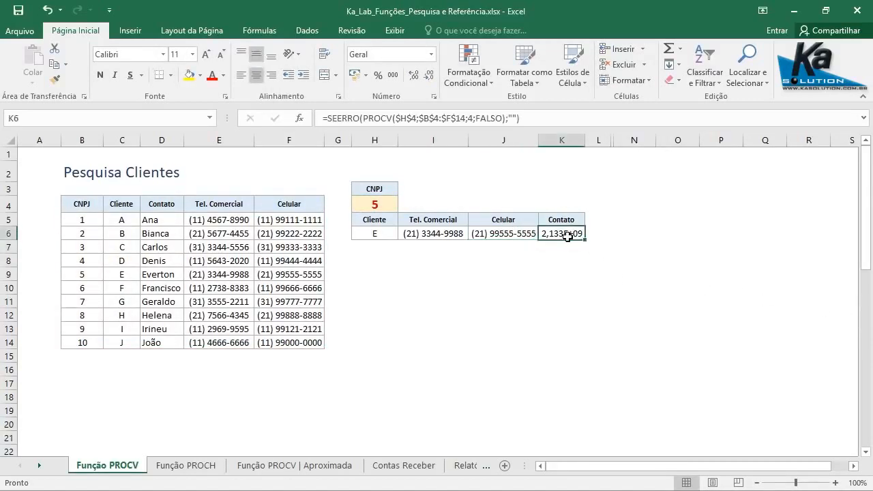
pyautogui.click(469, 119)
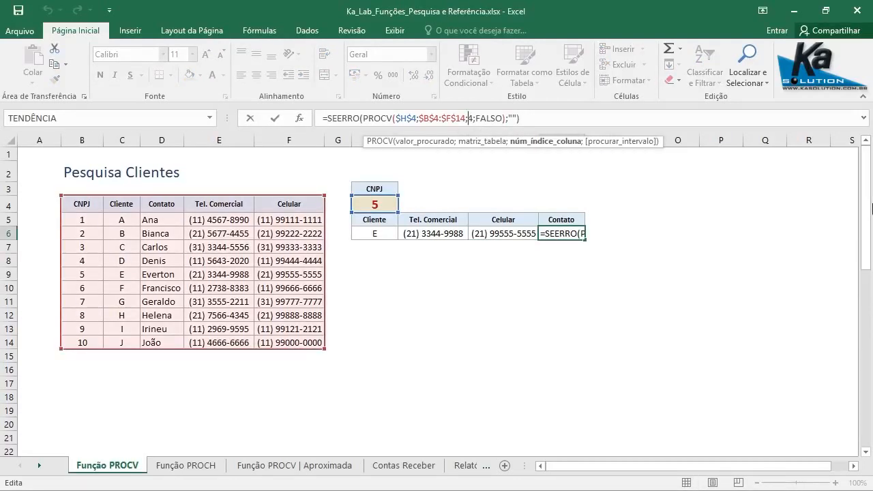
pyautogui.press('Delete')
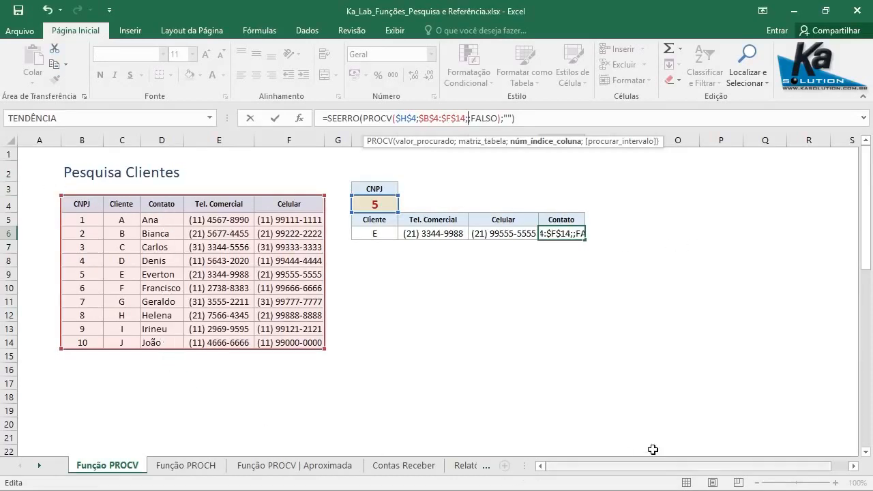
pyautogui.write('3')
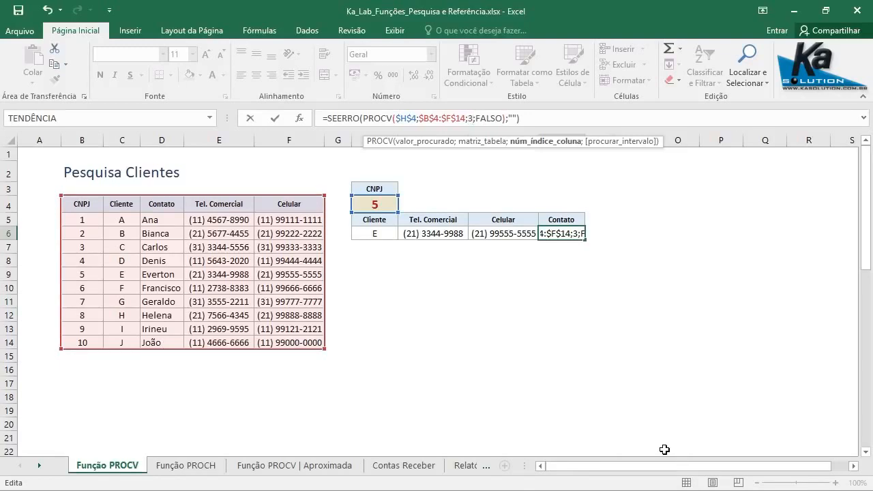
pyautogui.click(278, 118)
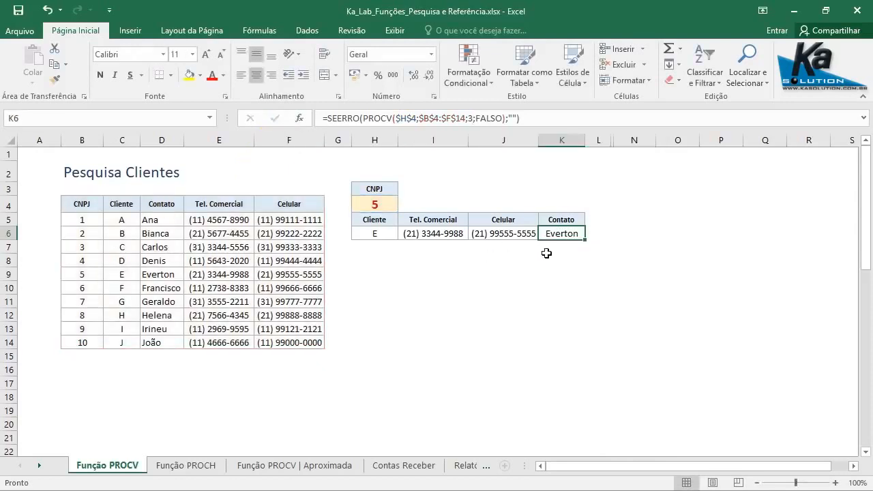
# Step: Choose 9 as the CNPJ in H4 to test the four lookup formulas
pyautogui.click(386, 205)
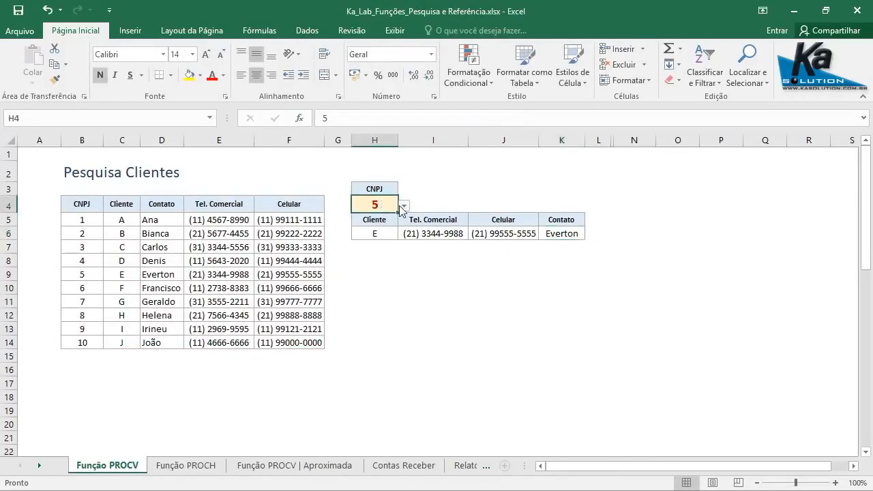
pyautogui.click(404, 206)
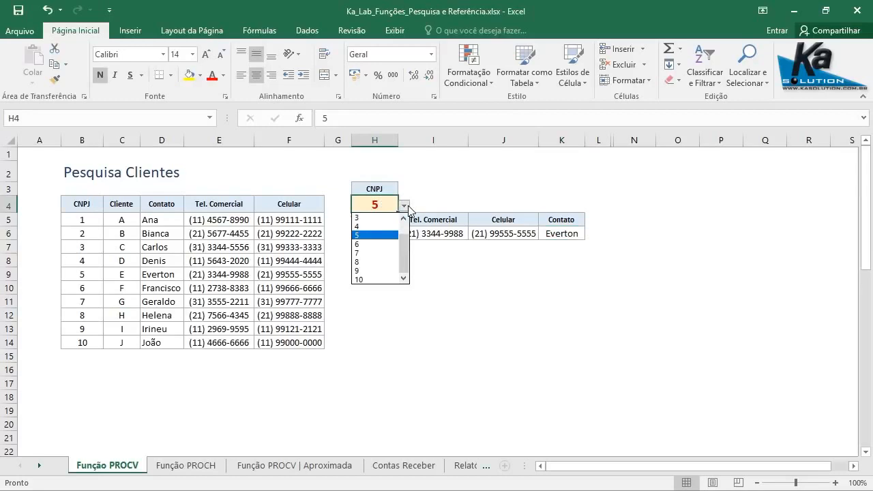
pyautogui.click(366, 271)
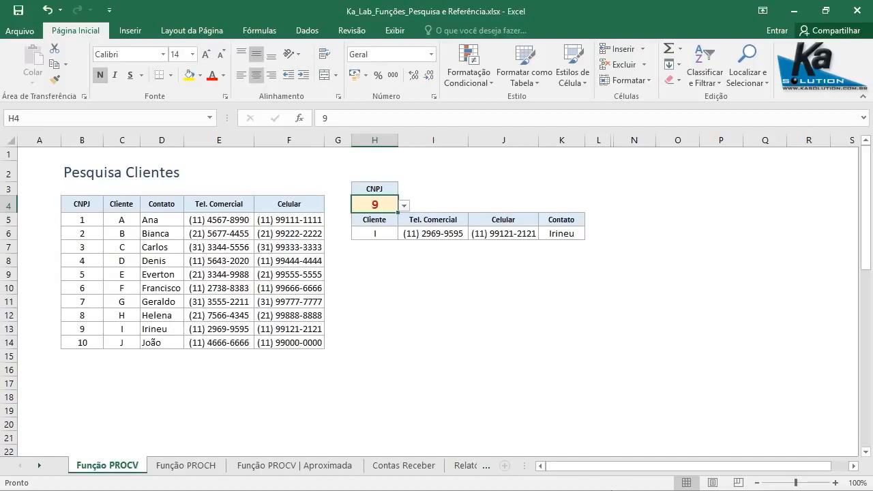
# Step: Clear the CNPJ in H4 to test the empty case, and choose 6 as the CNPJ to look up
pyautogui.press('Delete')
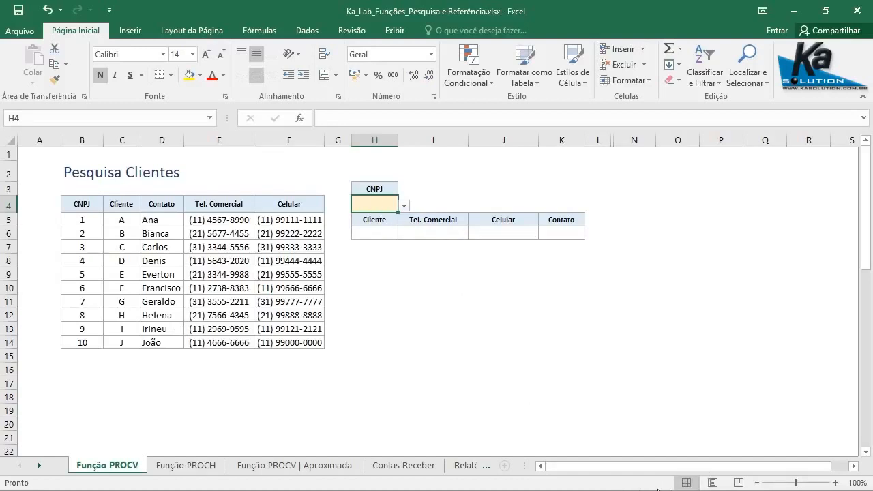
pyautogui.click(405, 205)
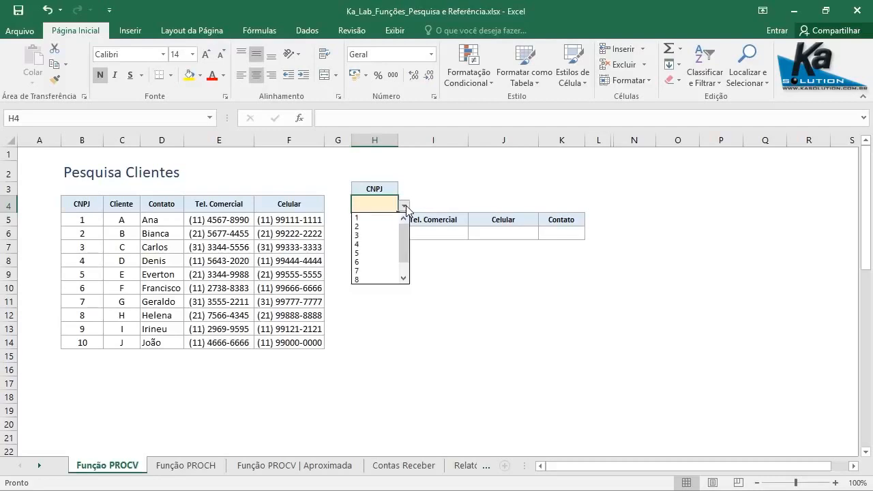
pyautogui.click(359, 262)
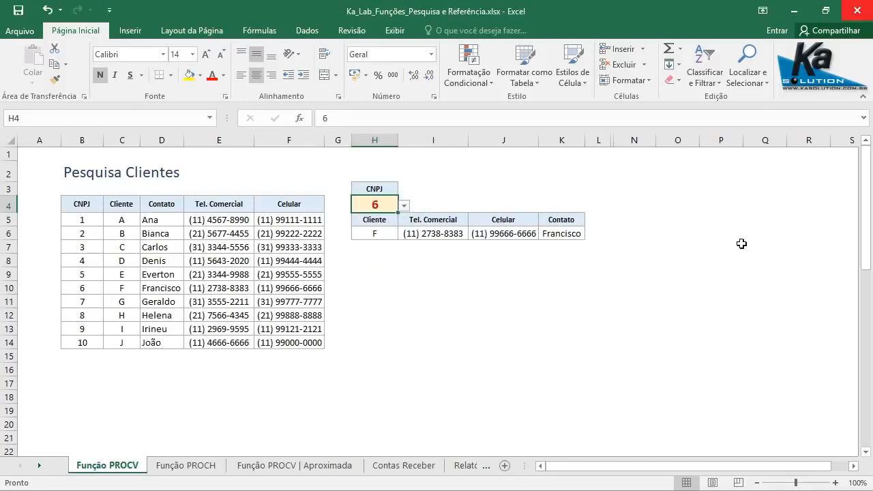
# Step: Replace FALSO with VERDADEIRO as the PROCV match type in the Tel. Comercial cell I6
pyautogui.click(436, 236)
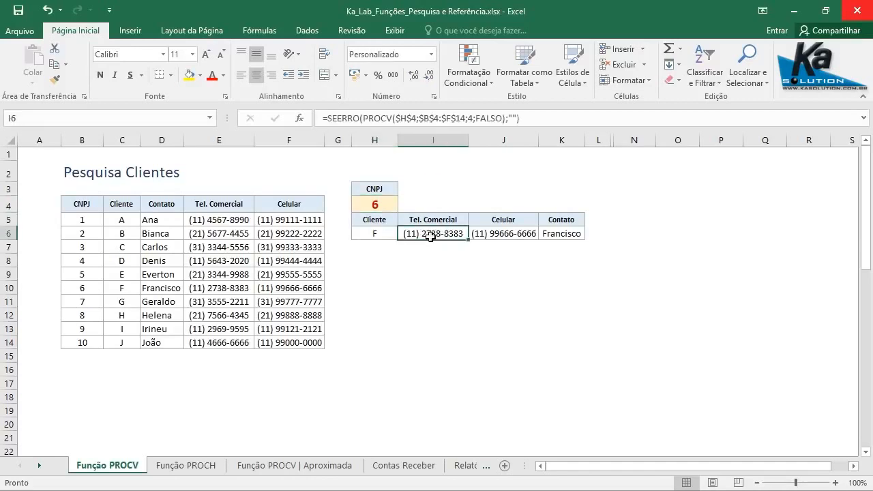
pyautogui.doubleClick(478, 117)
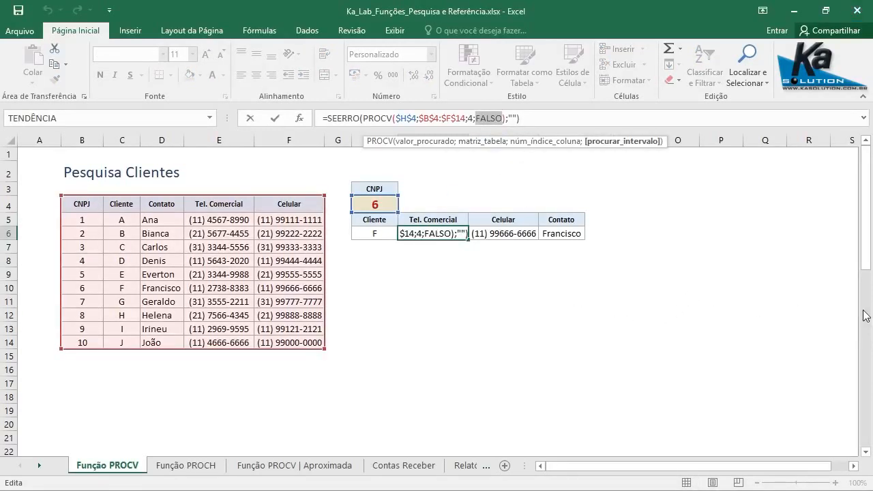
pyautogui.write('VE')
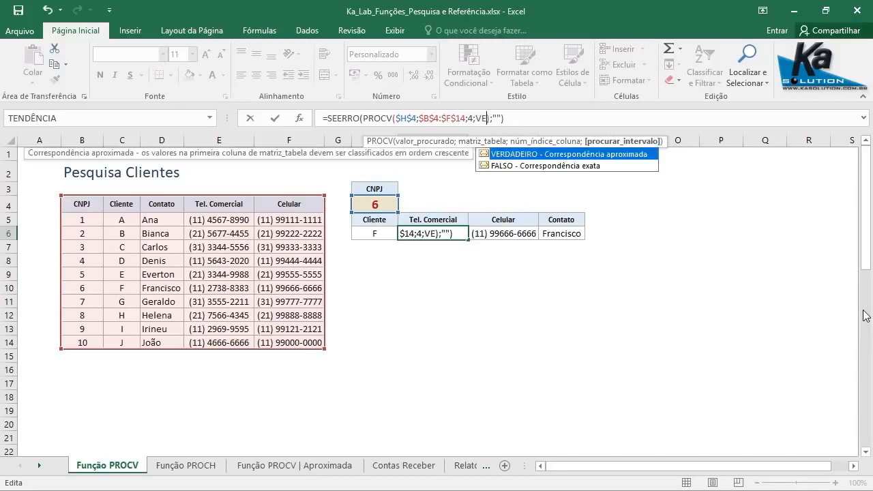
pyautogui.write('RDADEIRO')
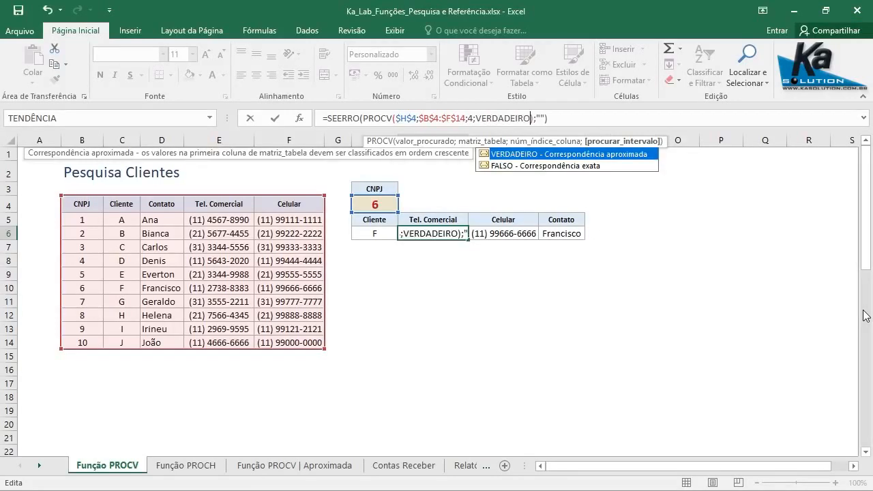
pyautogui.click(273, 119)
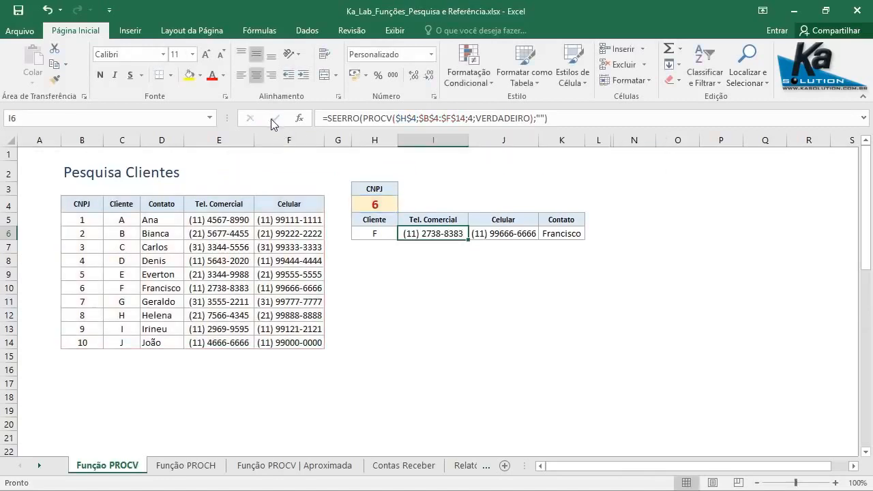
pyautogui.click(85, 220)
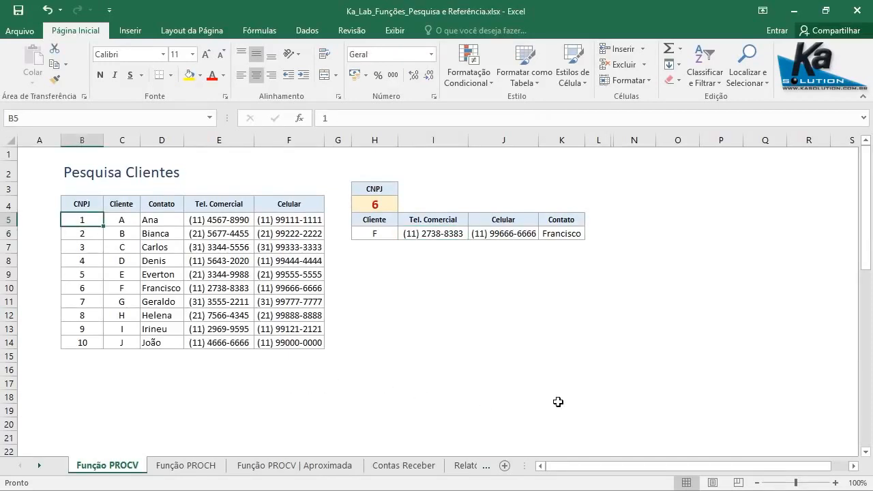
# Step: Shuffle the CNPJ column of the client table by entering 10 in B5, 1 in B8 and 4 in B14
pyautogui.write('10')
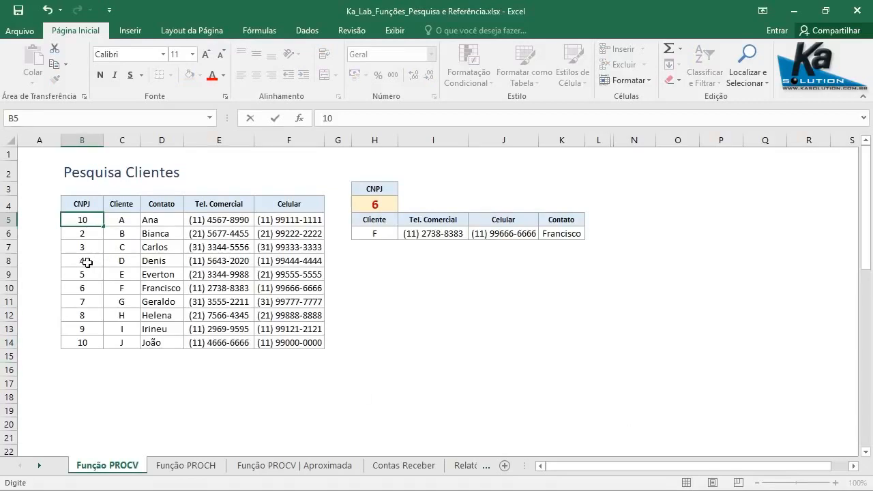
pyautogui.click(88, 262)
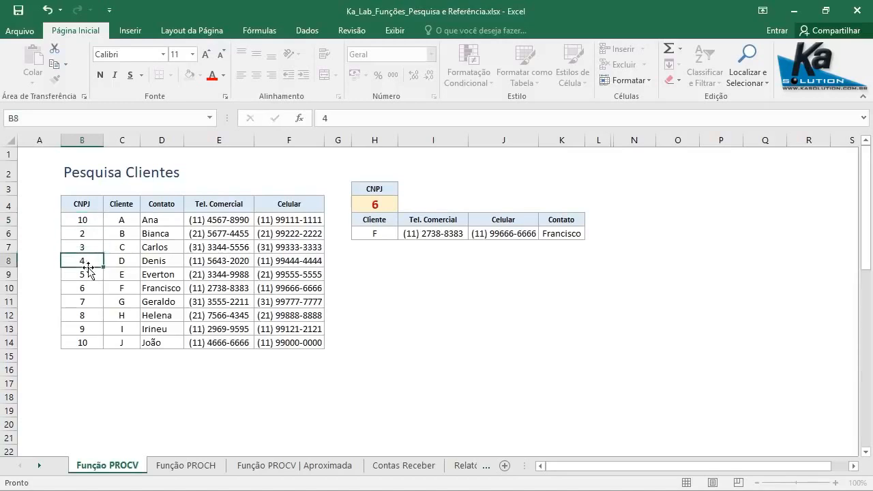
pyautogui.write('1')
pyautogui.click(86, 342)
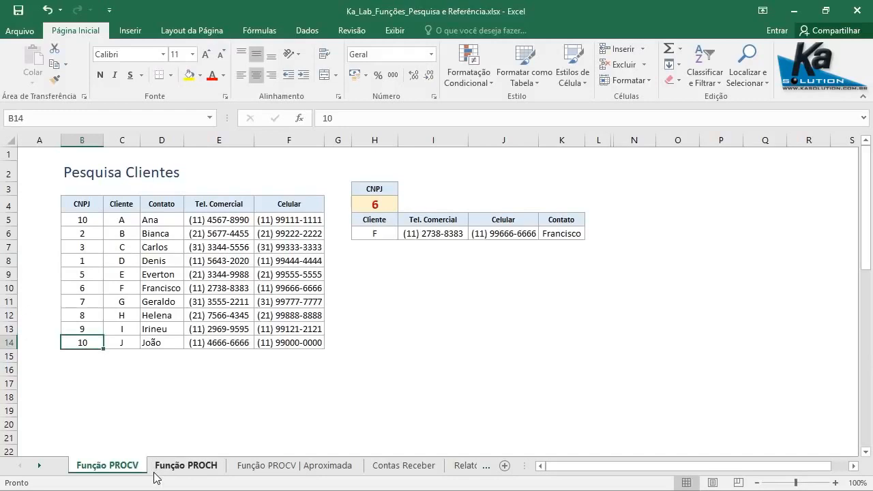
pyautogui.write('4')
pyautogui.click(131, 219)
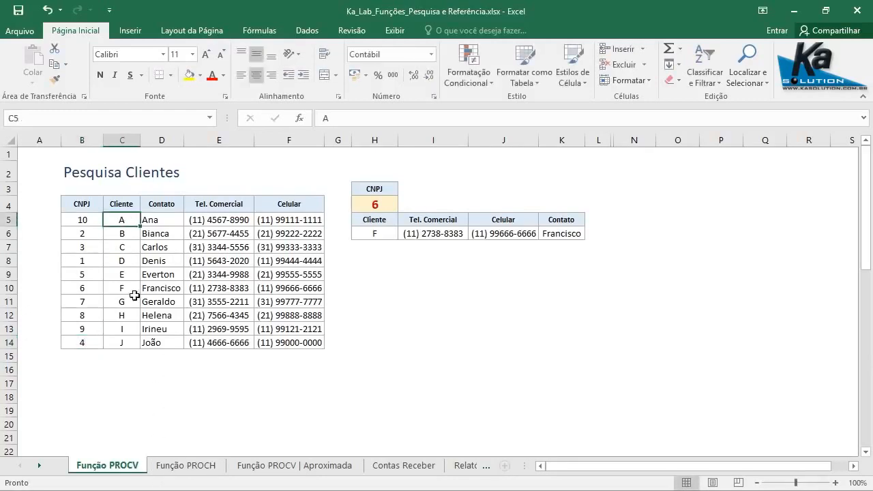
# Step: Choose 1 as the CNPJ in H4 and inspect the approximate-match formula in the Tel. Comercial cell I6
pyautogui.click(385, 204)
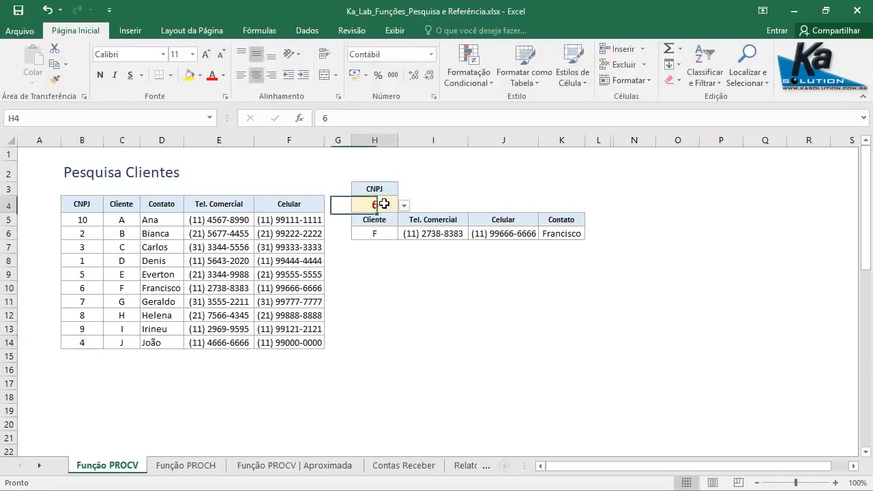
pyautogui.click(404, 206)
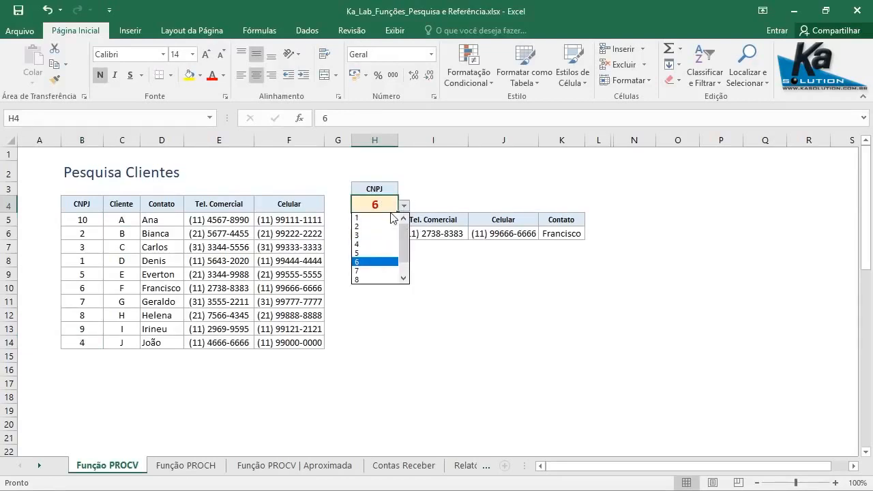
pyautogui.click(371, 218)
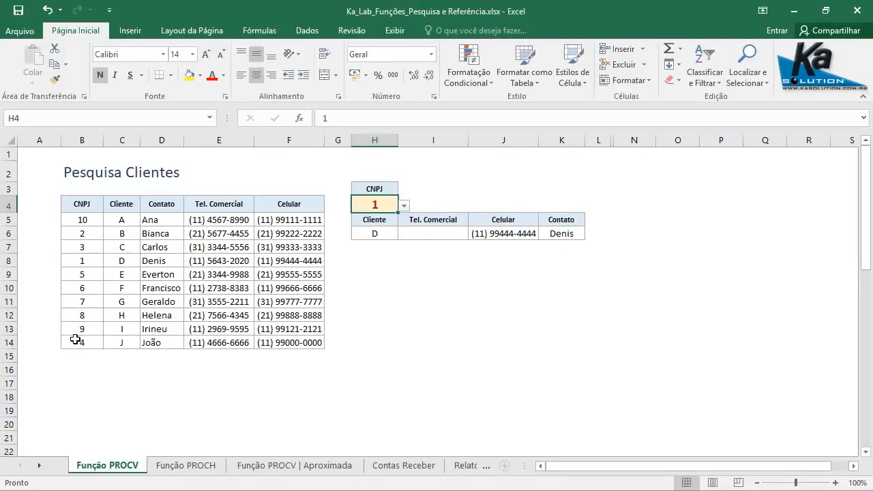
pyautogui.click(416, 233)
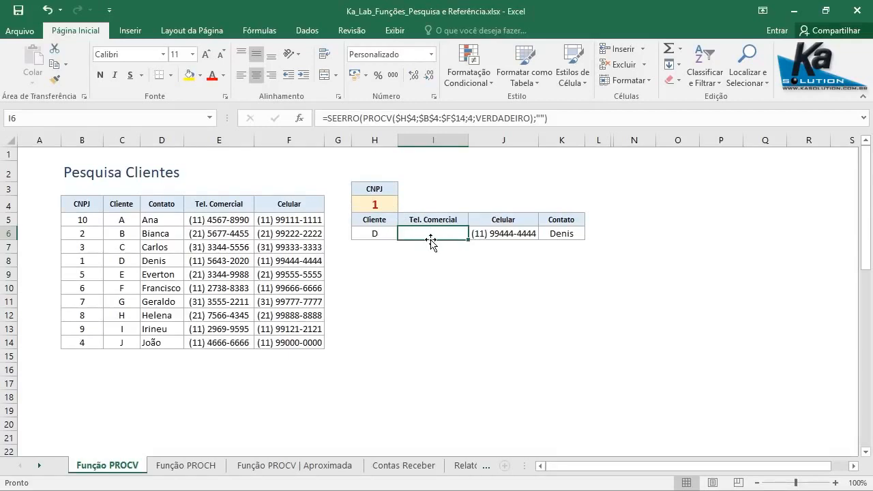
# Step: Choose 2 as the CNPJ in H4 and check the Tel. Comercial result in I6 against the client table
pyautogui.click(389, 204)
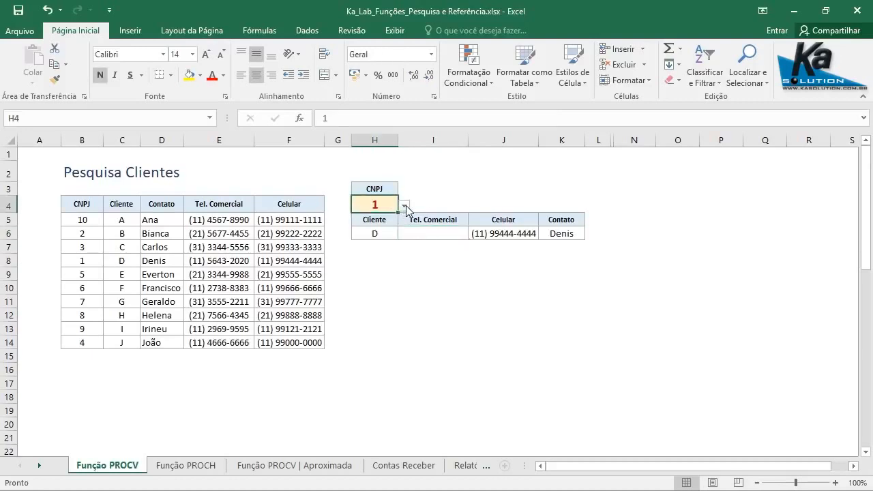
pyautogui.click(404, 205)
pyautogui.click(355, 234)
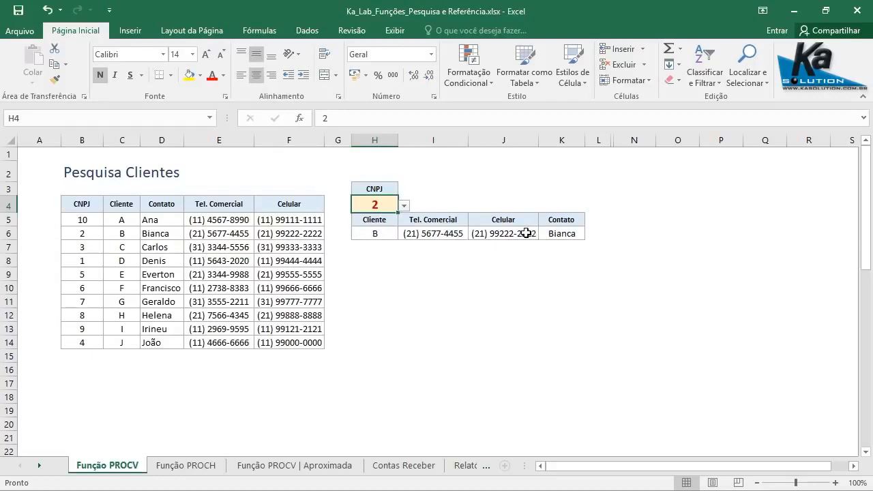
pyautogui.click(431, 234)
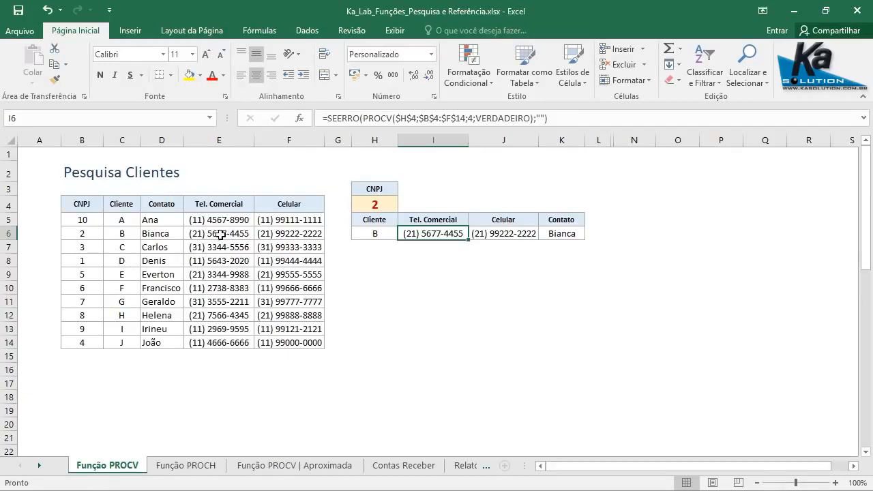
# Step: Choose 10 as the CNPJ in H4 and compare the I6 lookup with the unsorted CNPJ column B5:B14
pyautogui.click(392, 204)
pyautogui.click(405, 205)
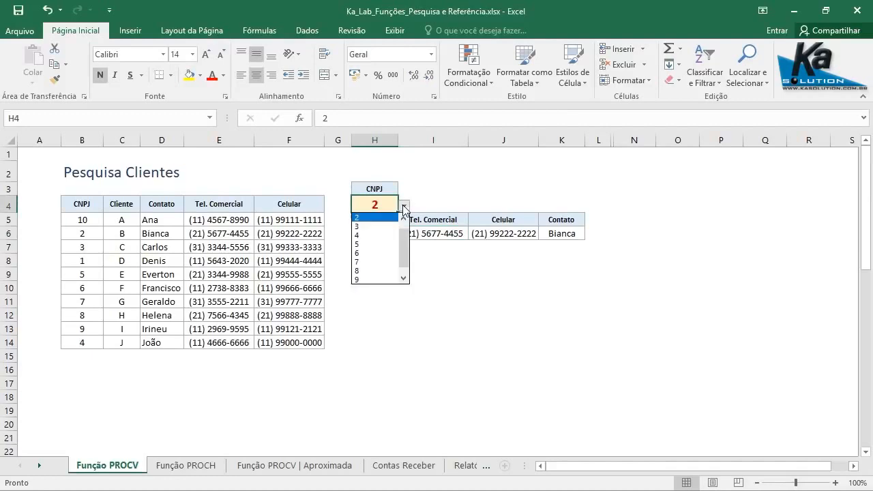
pyautogui.moveTo(406, 247); pyautogui.dragTo(406, 258)
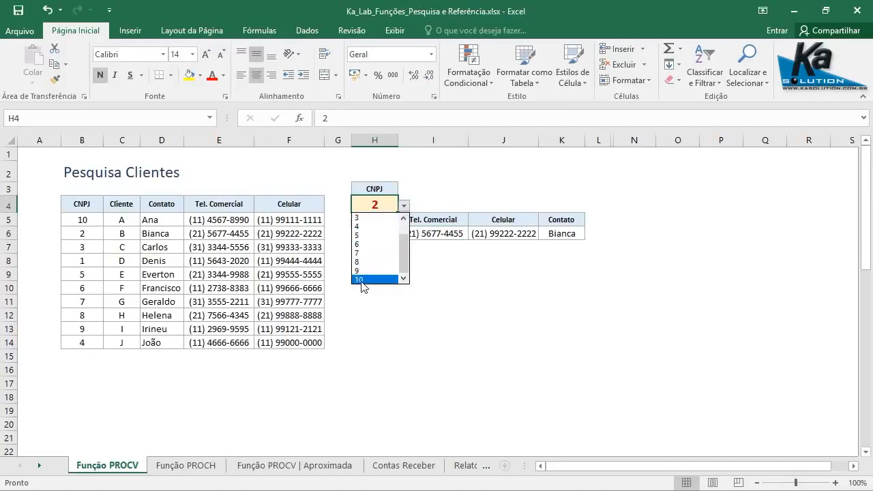
pyautogui.click(378, 279)
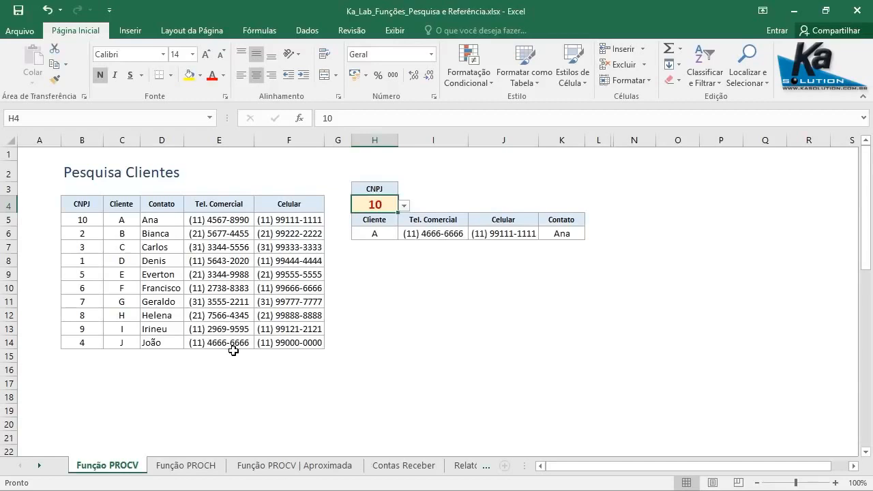
pyautogui.click(443, 234)
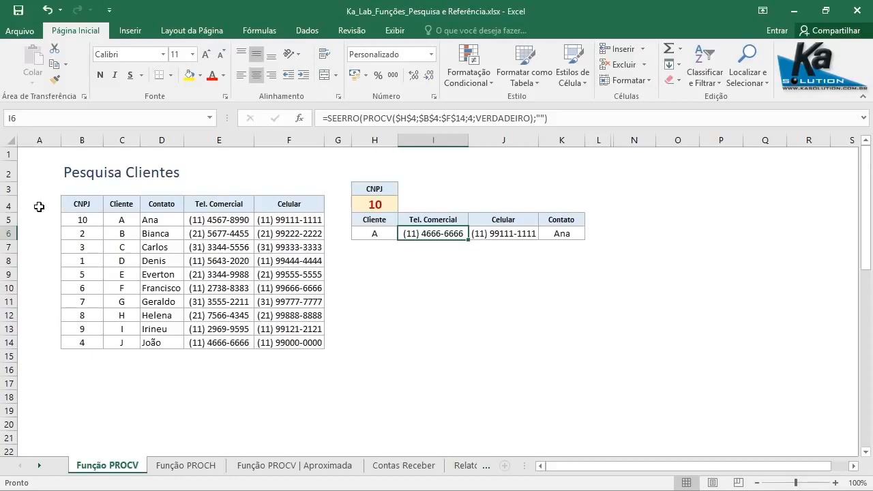
pyautogui.moveTo(83, 219); pyautogui.dragTo(80, 345)
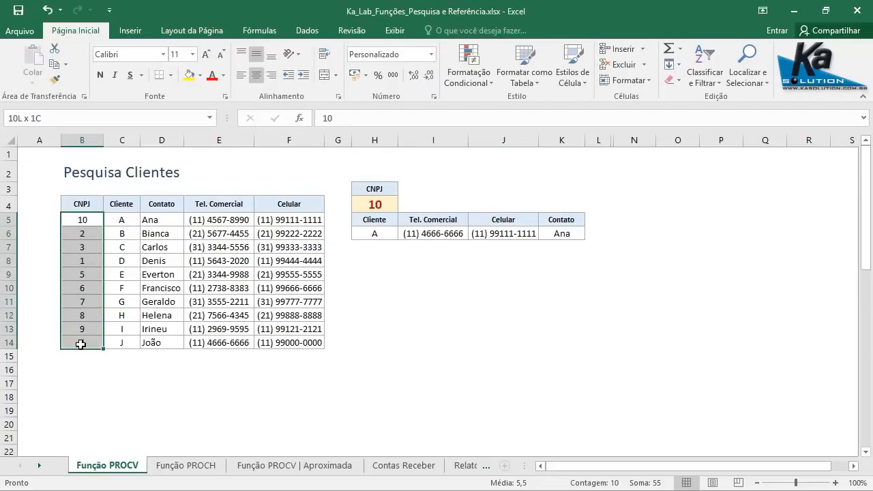
# Step: Set the PROCV match type in I6 to FALSO and check the result against the table's Tel. Comercial for CNPJ 10
pyautogui.click(444, 232)
pyautogui.click(507, 119)
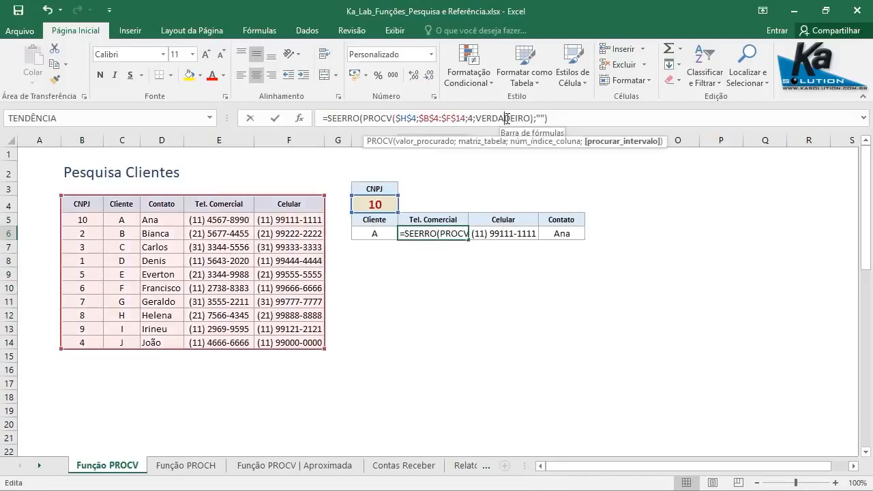
pyautogui.doubleClick(507, 119)
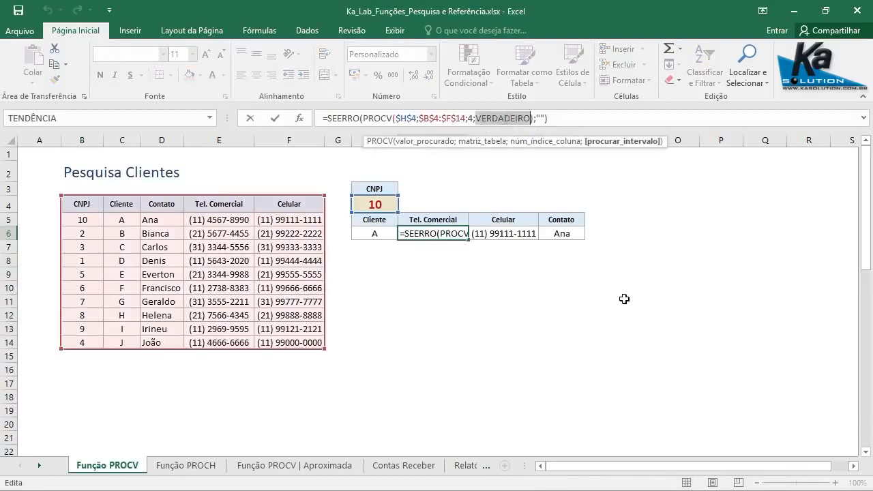
pyautogui.write('Falso')
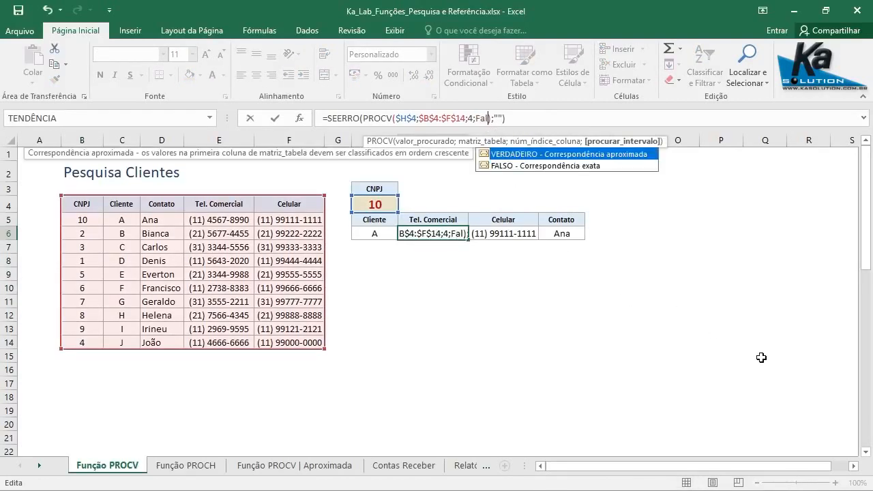
pyautogui.press('Return')
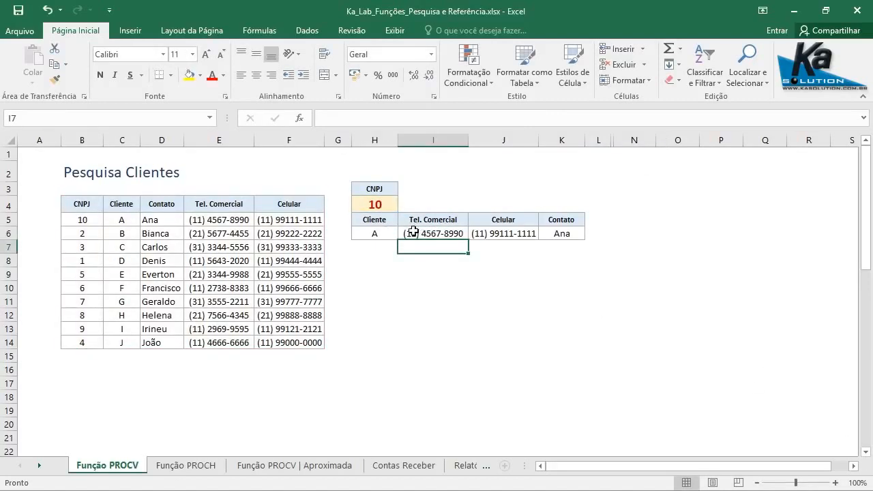
pyautogui.click(80, 220)
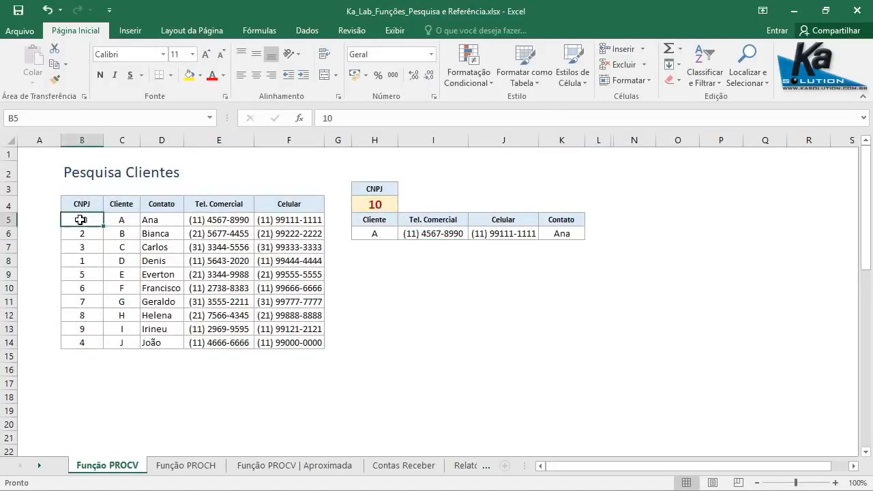
pyautogui.click(217, 219)
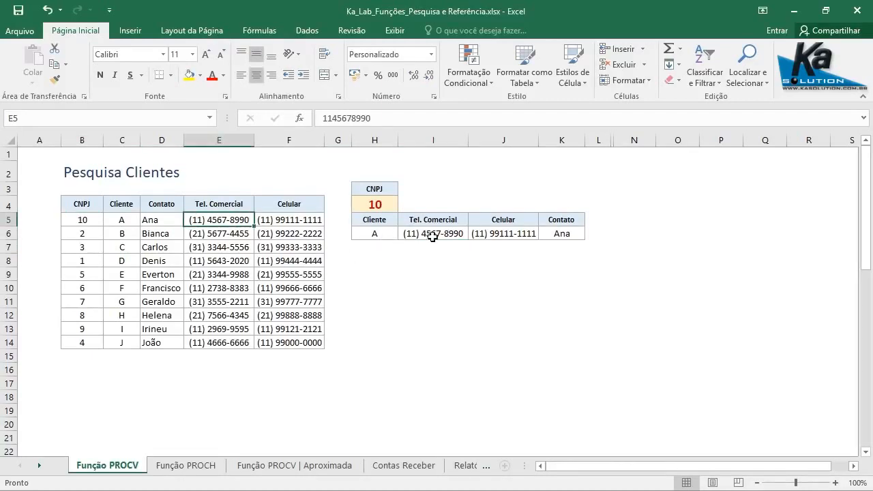
# Step: Choose 1 as the CNPJ in H4 and compare the exact-match Tel. Comercial with cell E8 of the client table
pyautogui.click(393, 205)
pyautogui.click(404, 205)
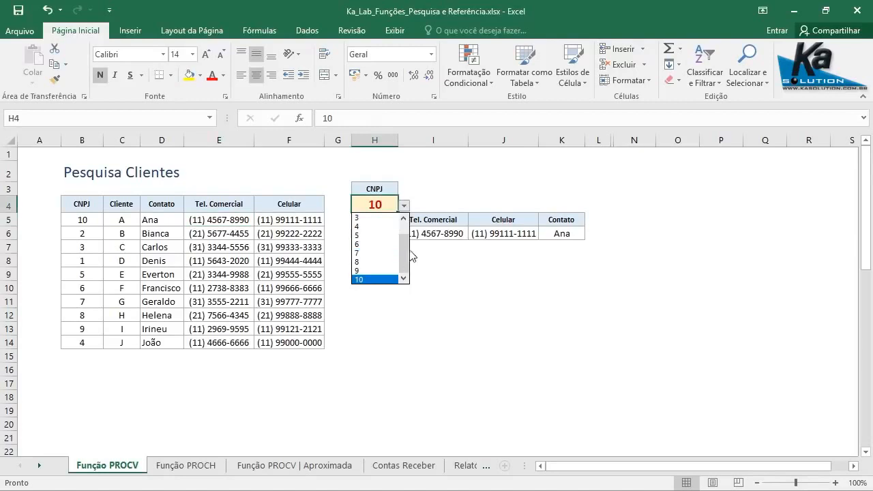
pyautogui.moveTo(403, 251); pyautogui.dragTo(403, 242)
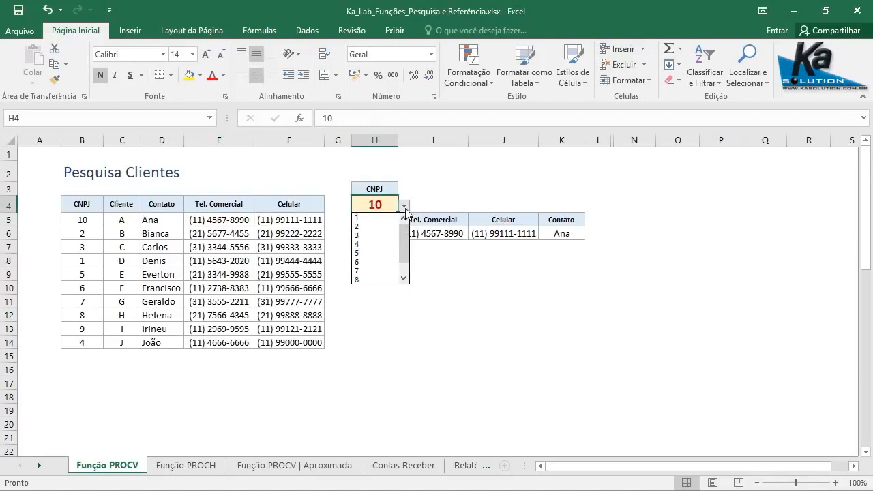
pyautogui.click(356, 218)
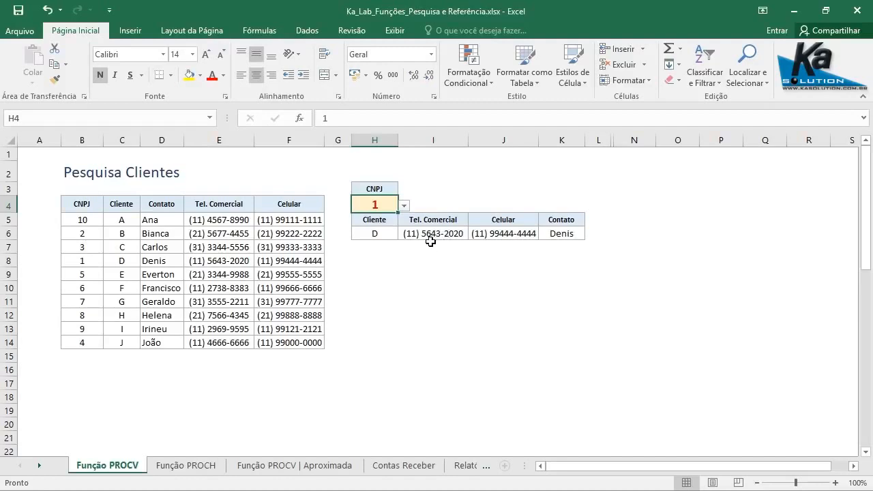
pyautogui.click(235, 262)
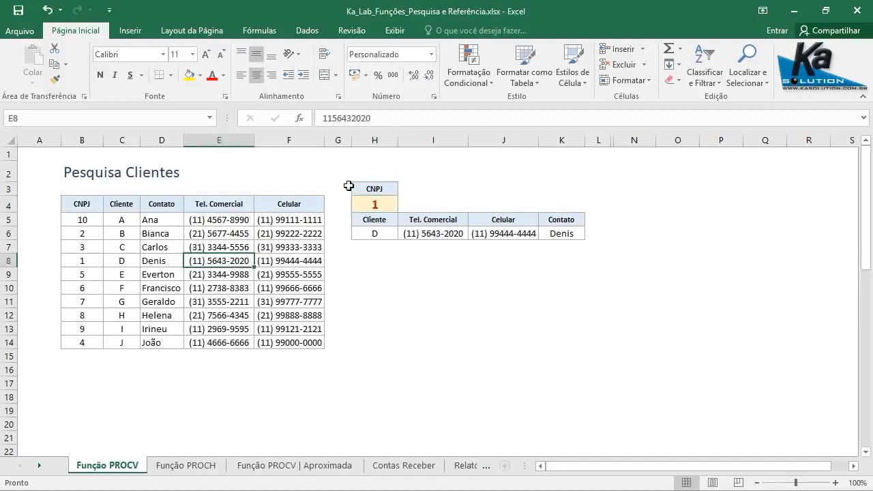
# Step: Enter 1 in B5 and fill the series from B5:B6 down to B14 to renumber the CNPJ column from 1 to 10
pyautogui.click(86, 220)
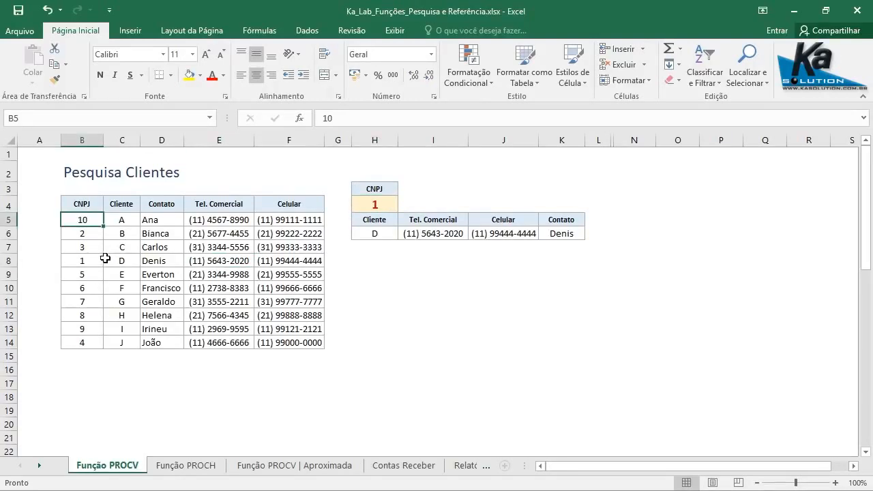
pyautogui.write('1')
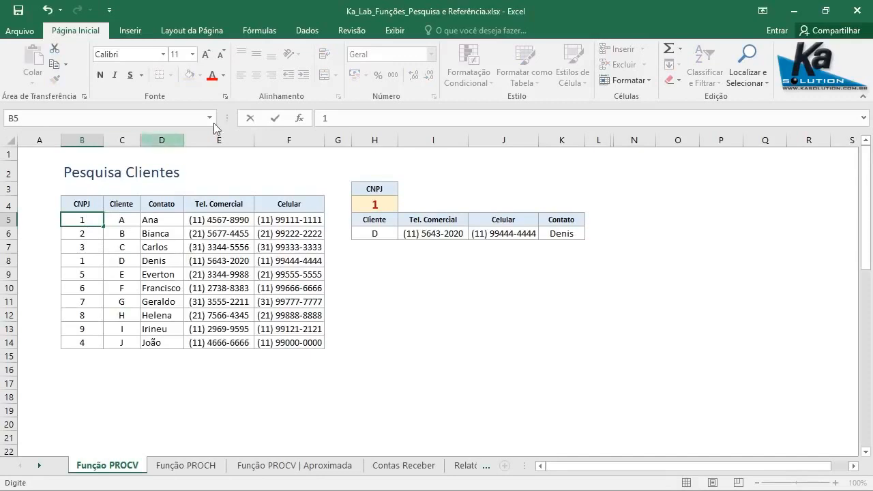
pyautogui.click(274, 118)
pyautogui.keyDown('shift'); pyautogui.click(93, 230); pyautogui.keyUp('shift')
pyautogui.moveTo(103, 240); pyautogui.dragTo(94, 348)
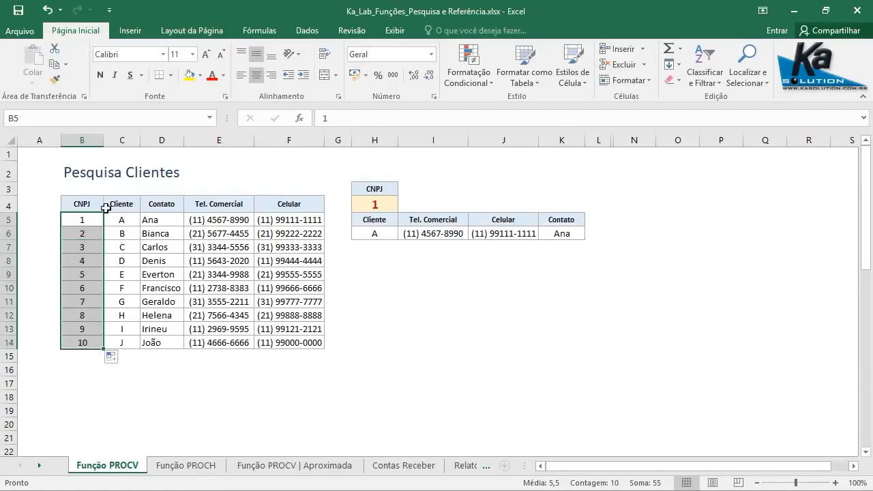
# Step: Choose 5 as the CNPJ to look up in H4
pyautogui.click(83, 173)
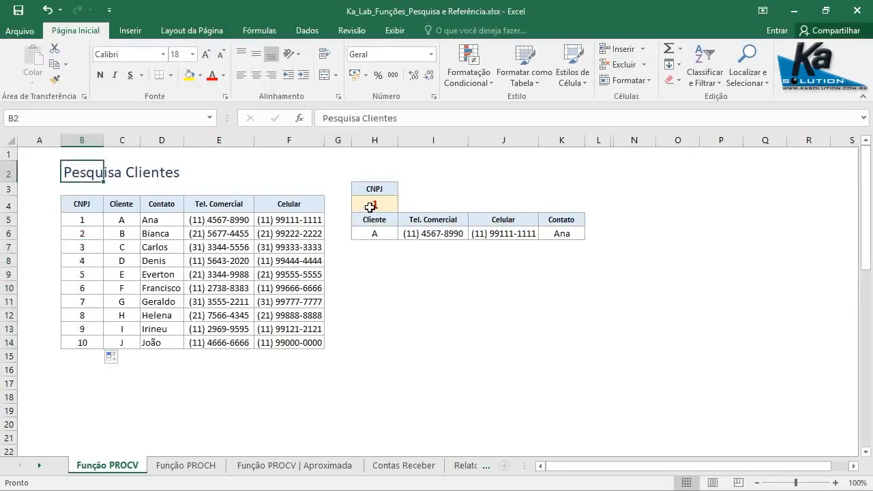
pyautogui.click(371, 205)
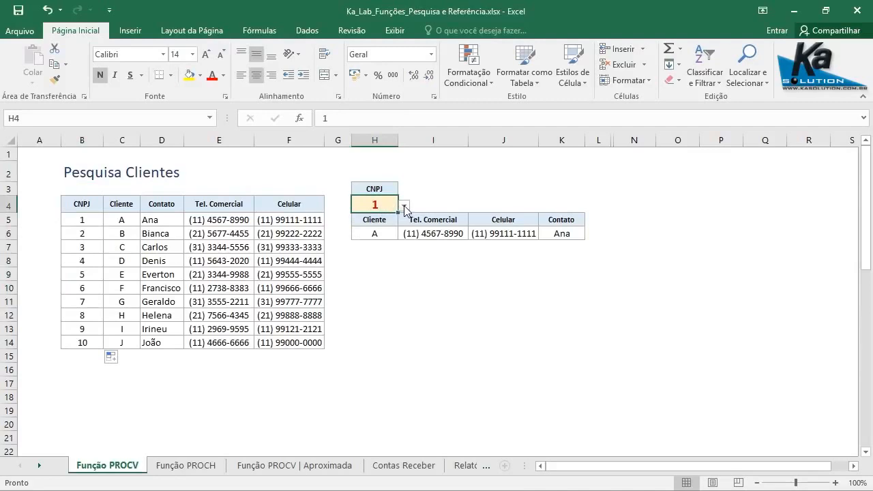
pyautogui.click(405, 207)
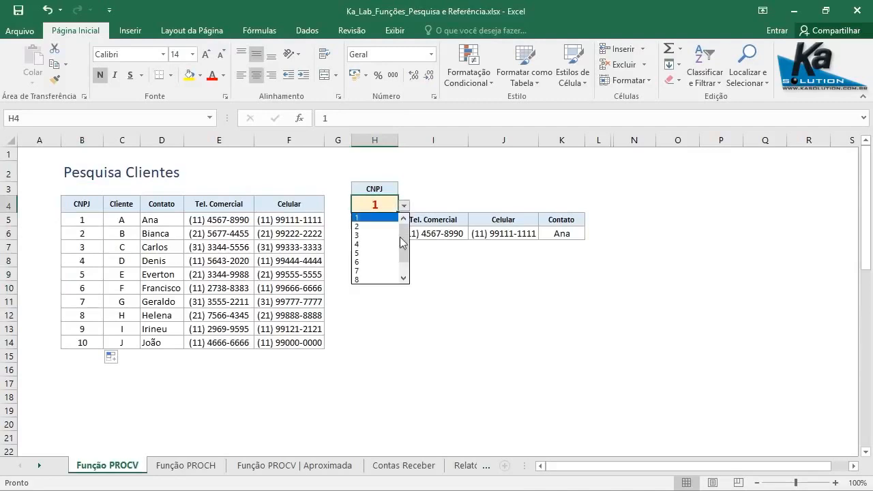
pyautogui.click(367, 253)
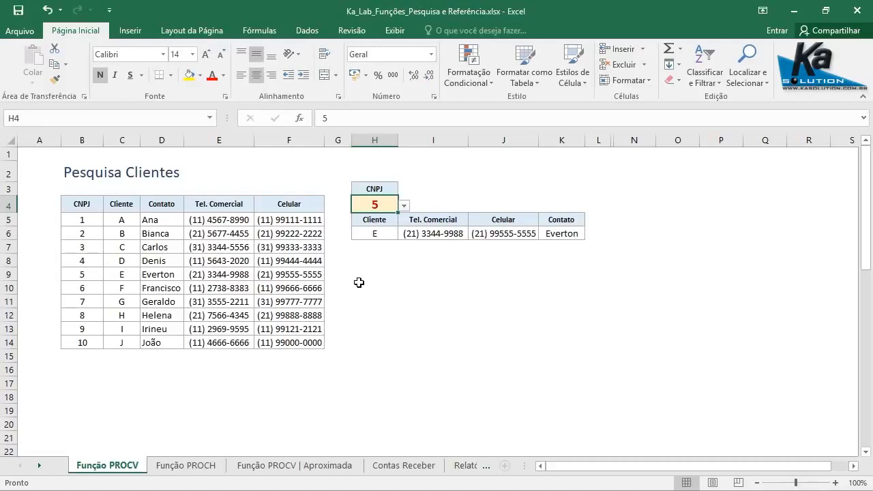
# Step: Go to the Função PROCH sheet and view the payment IDs offered for vendor A in D5
pyautogui.click(210, 471)
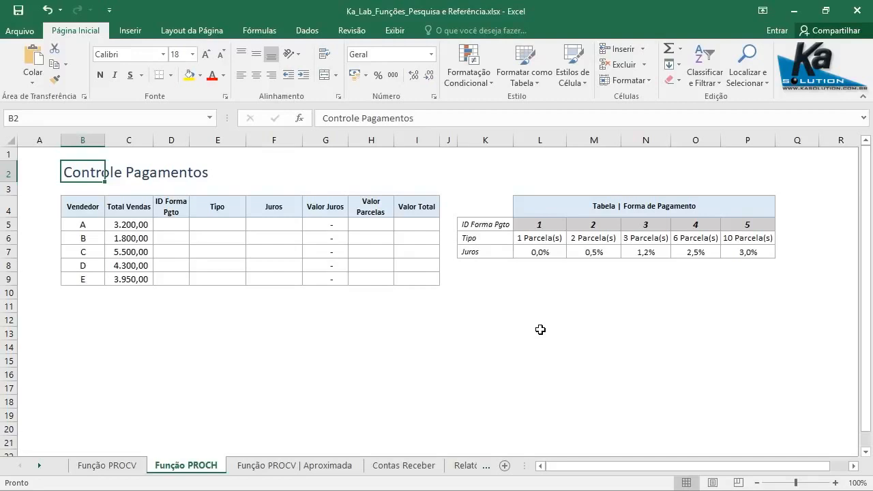
pyautogui.click(169, 227)
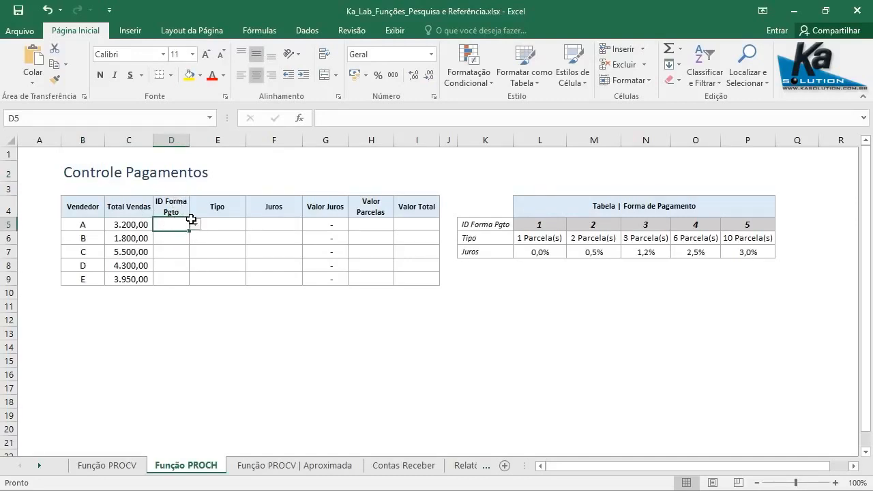
pyautogui.click(195, 227)
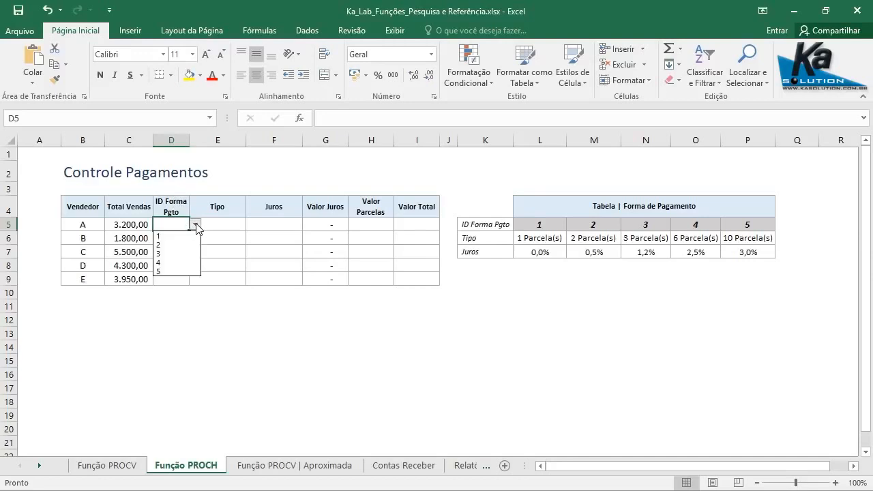
pyautogui.click(196, 226)
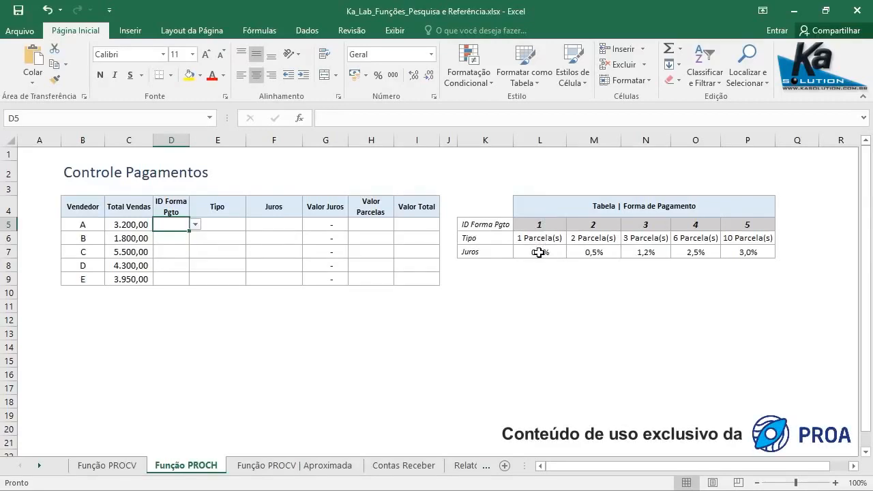
# Step: Begin a PROCH formula in E5 under Tipo with $D5 as the lookup value, locking only the column
pyautogui.click(225, 224)
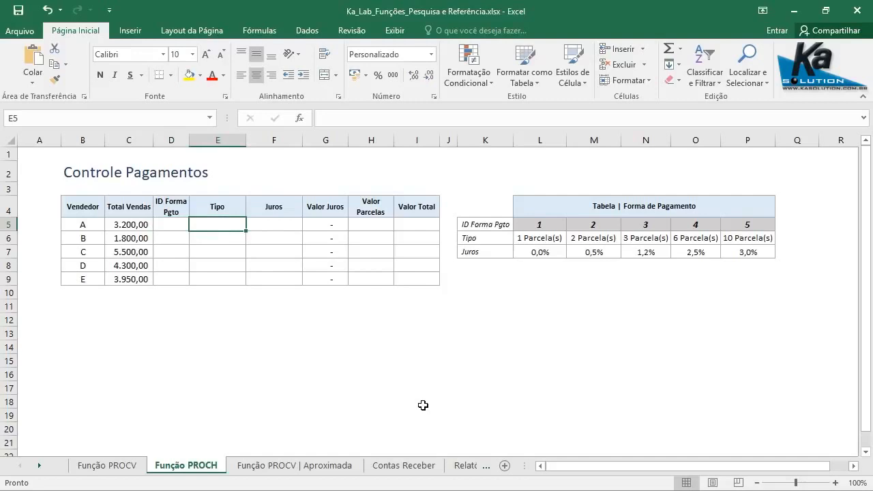
pyautogui.write('=')
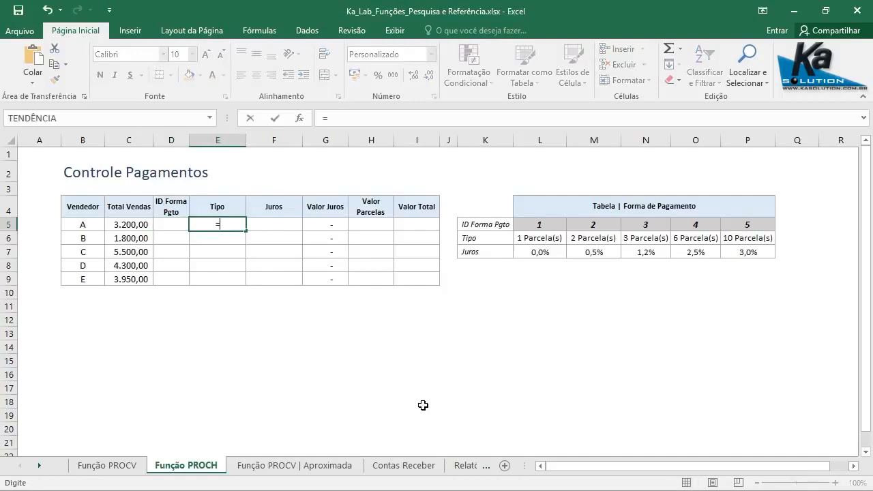
pyautogui.write('PRO')
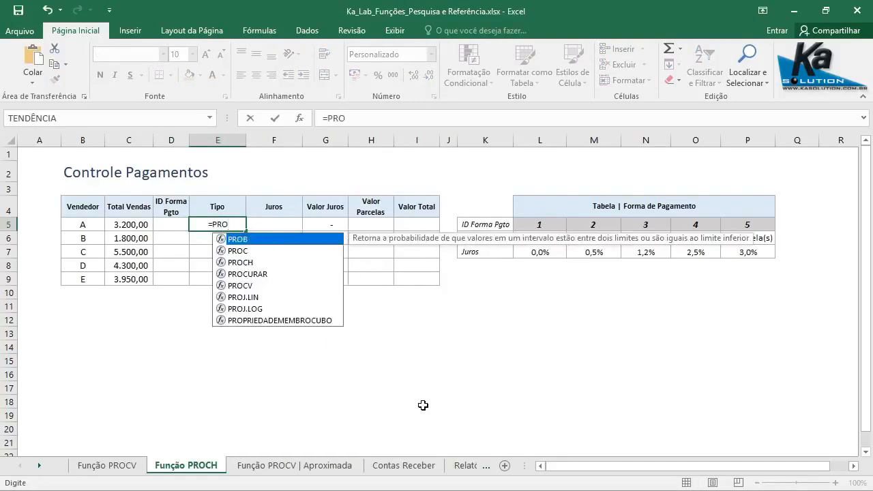
pyautogui.write('C')
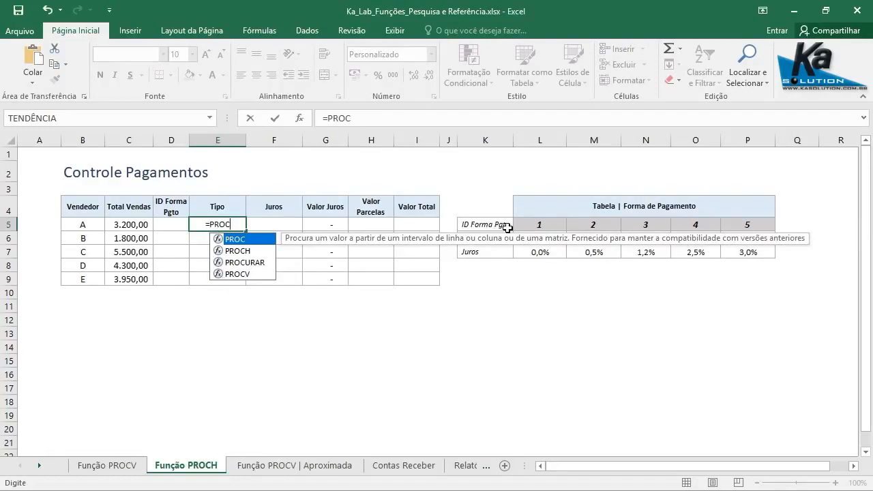
pyautogui.click(239, 251)
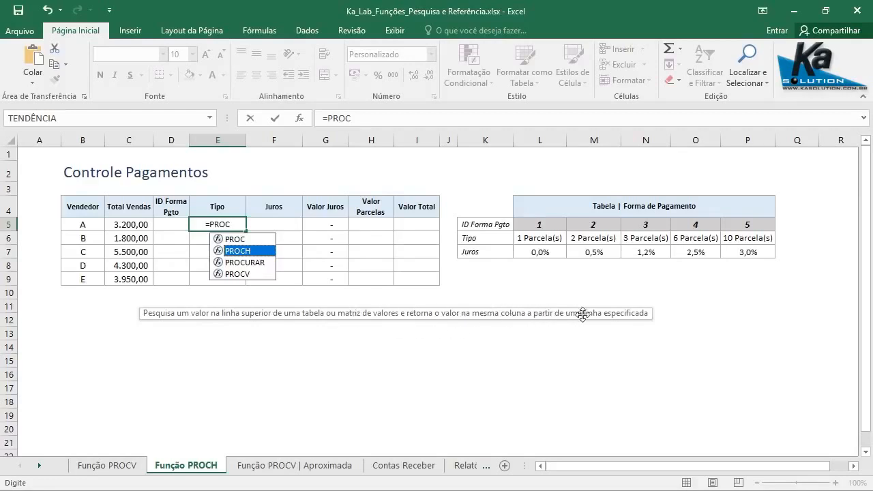
pyautogui.doubleClick(247, 256)
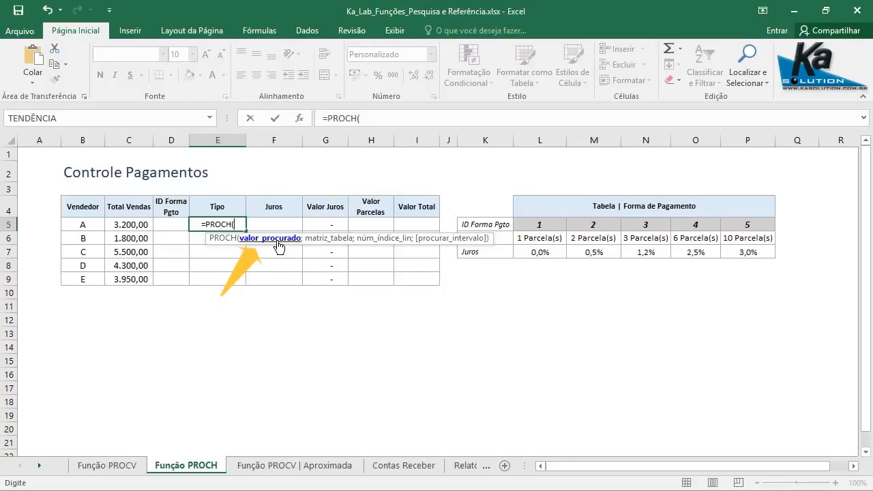
pyautogui.click(174, 224)
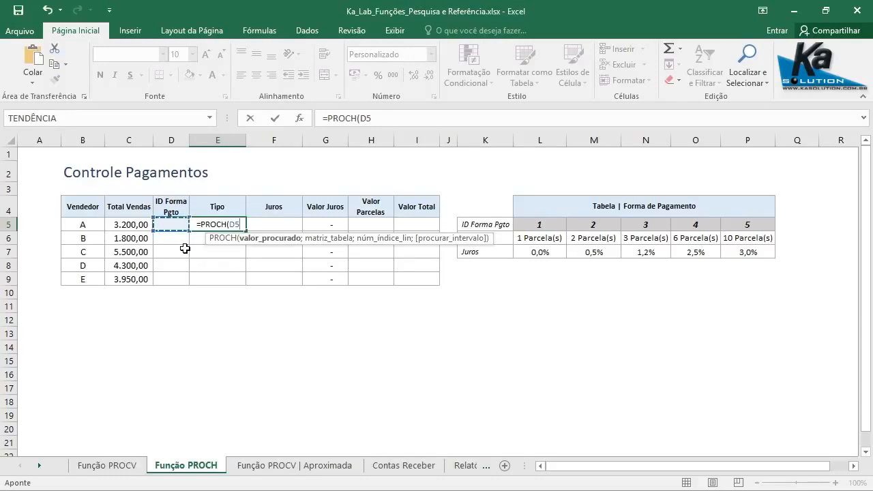
pyautogui.press('F4')
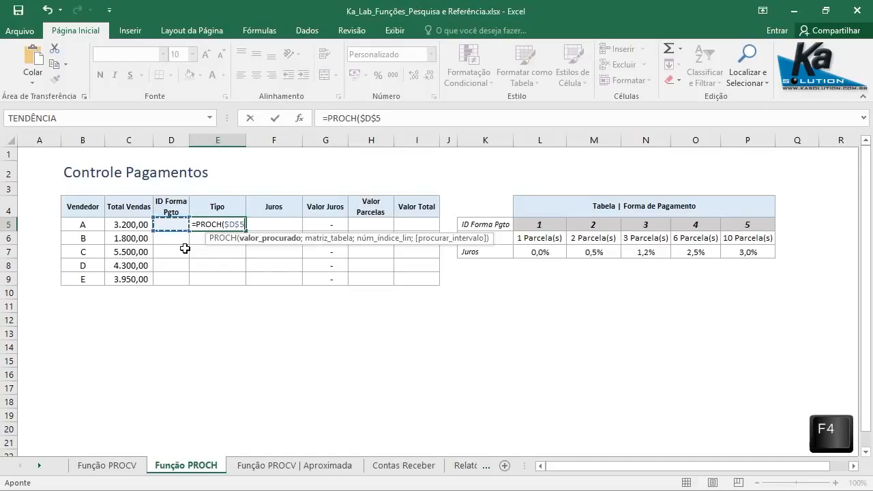
pyautogui.press('F4')
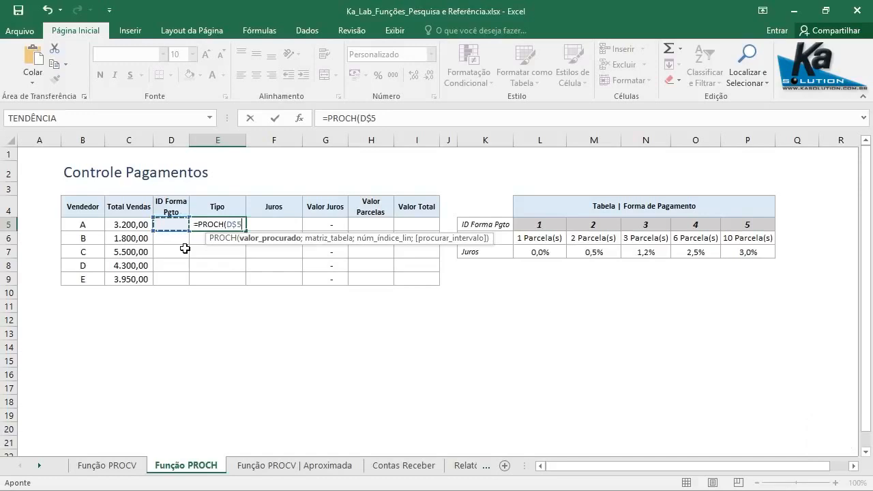
pyautogui.press('F4')
pyautogui.write(';')
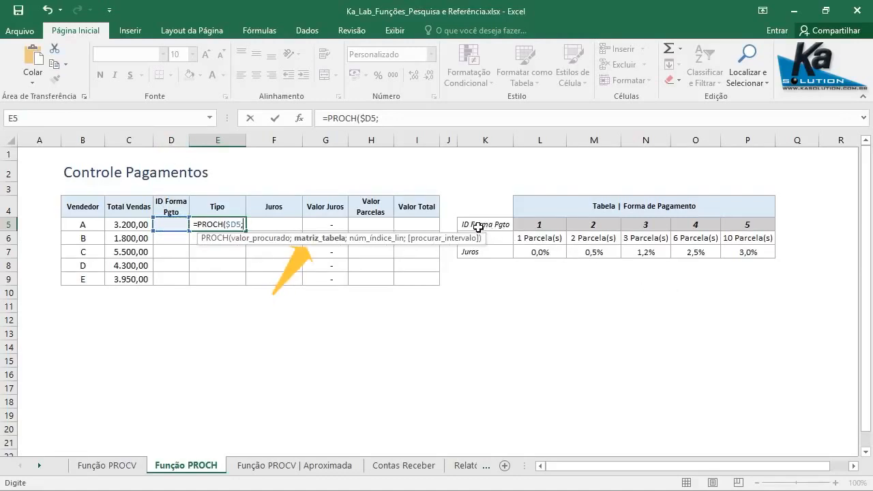
# Step: Complete the E5 PROCH with the absolute table range $K$5:$P$7, row index 2 and exact match FALSO
pyautogui.moveTo(475, 224); pyautogui.dragTo(753, 247)
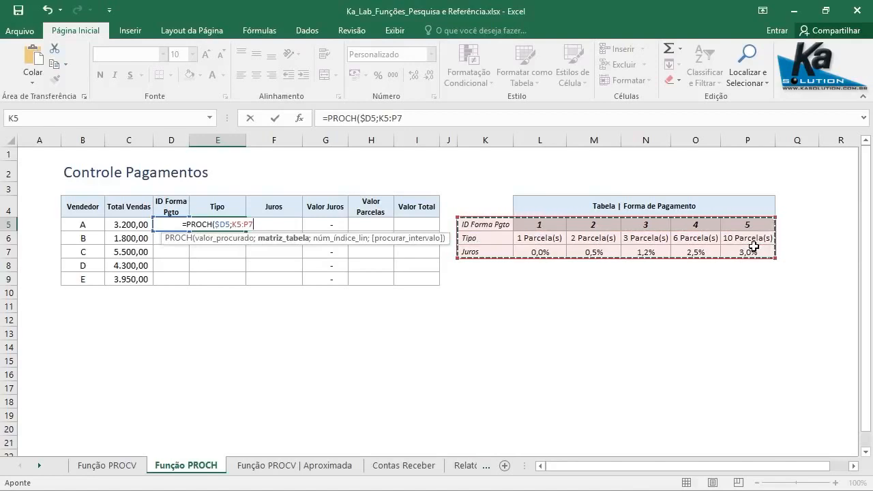
pyautogui.press('F4')
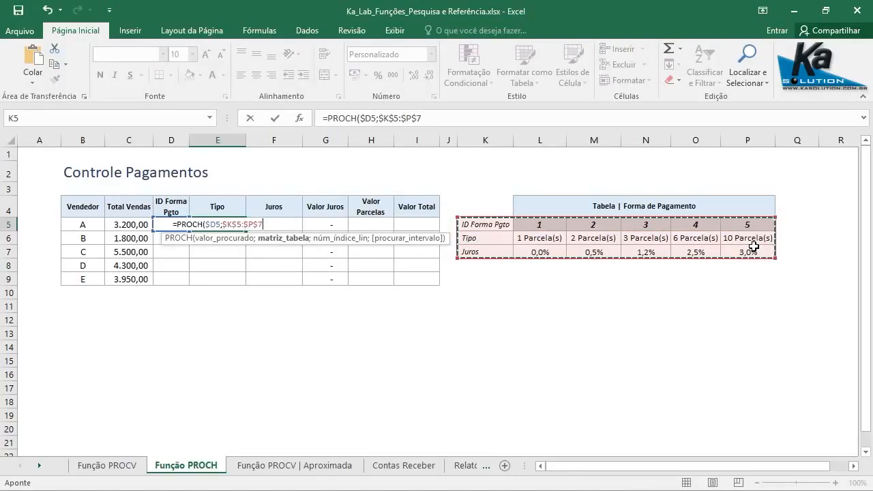
pyautogui.write(';')
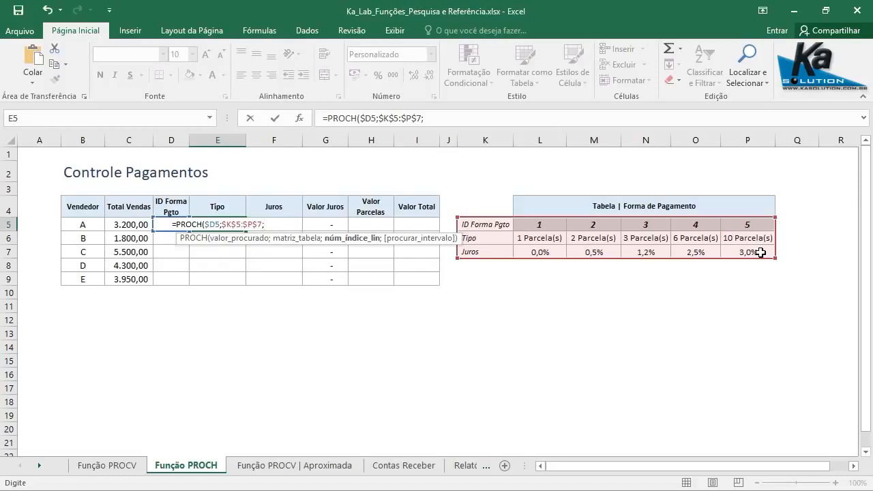
pyautogui.write('2')
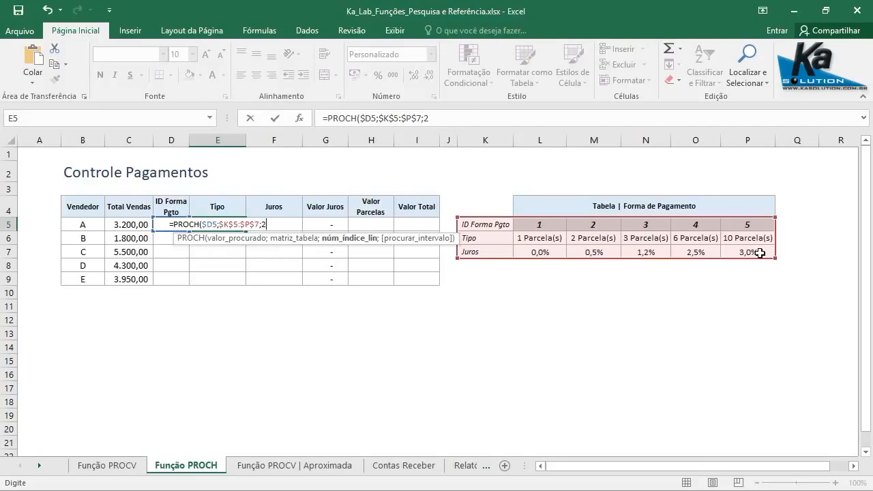
pyautogui.write(';')
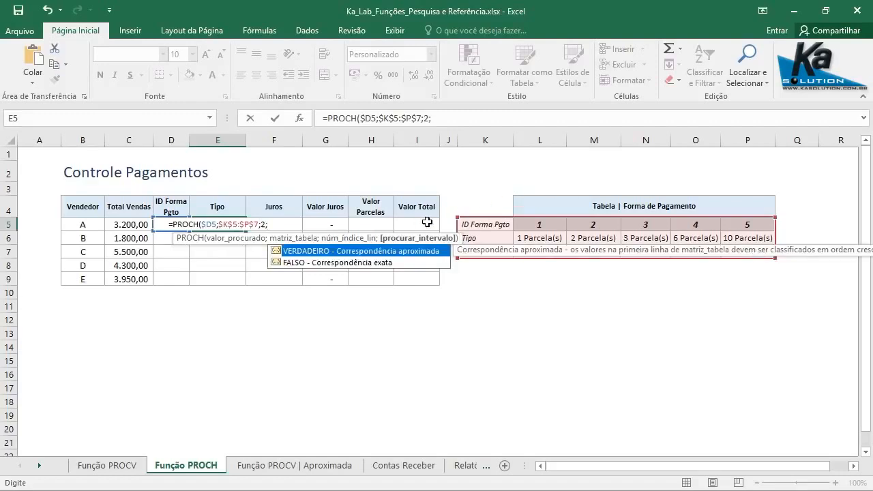
pyautogui.click(298, 265)
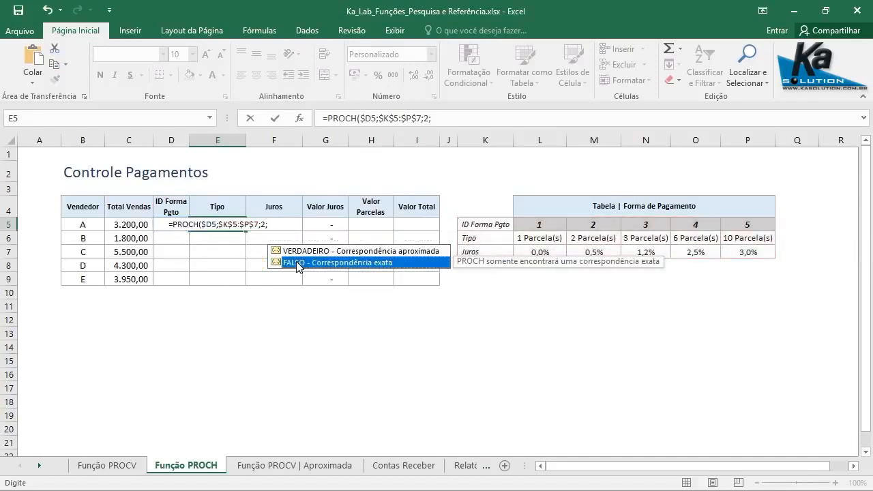
pyautogui.doubleClick(298, 262)
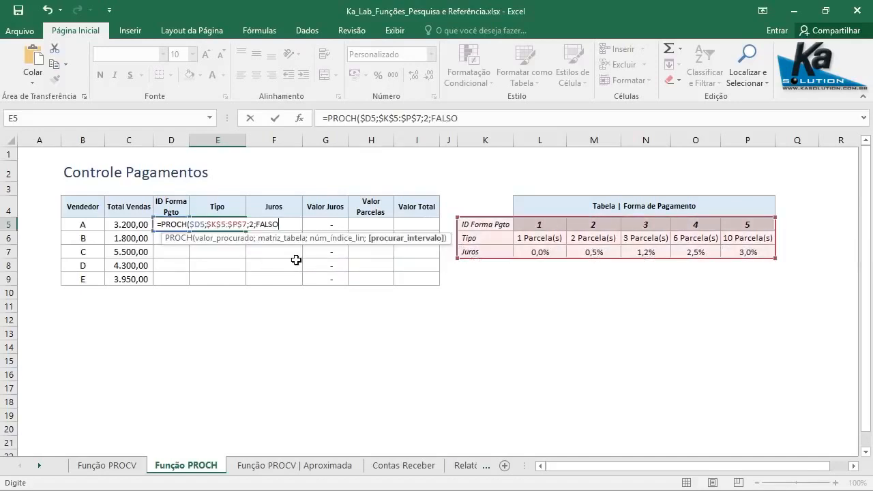
pyautogui.write(')')
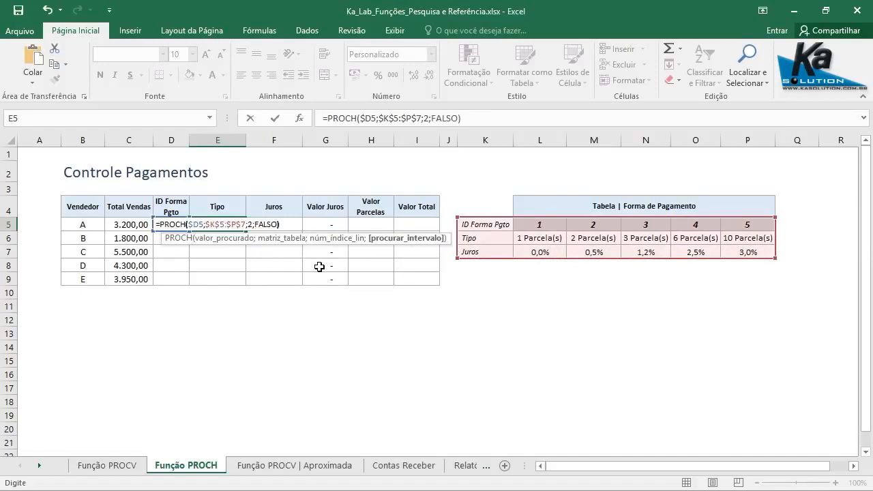
pyautogui.click(275, 119)
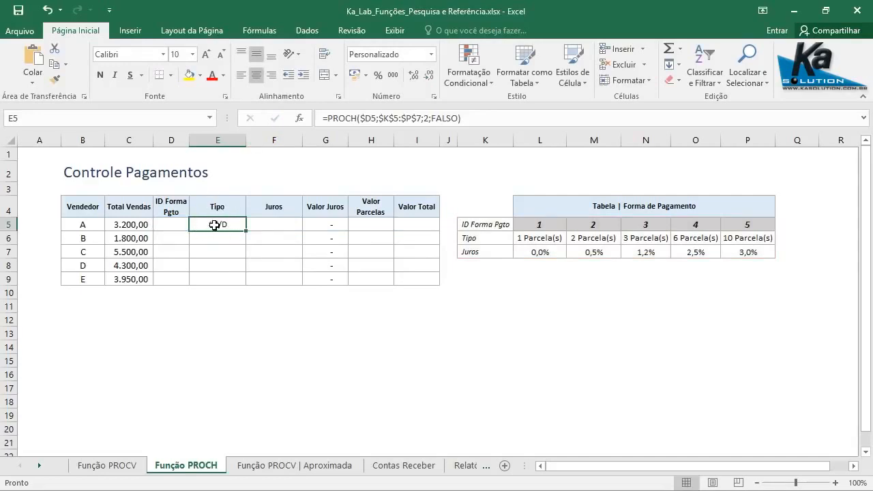
# Step: Choose 2 as vendor A's ID Forma Pgto in D5 to test the Tipo lookup
pyautogui.click(176, 225)
pyautogui.click(193, 225)
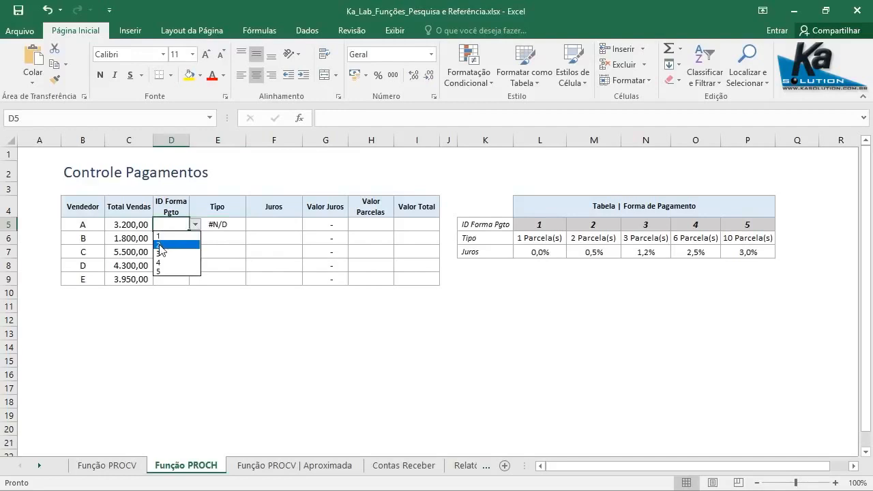
pyautogui.click(161, 245)
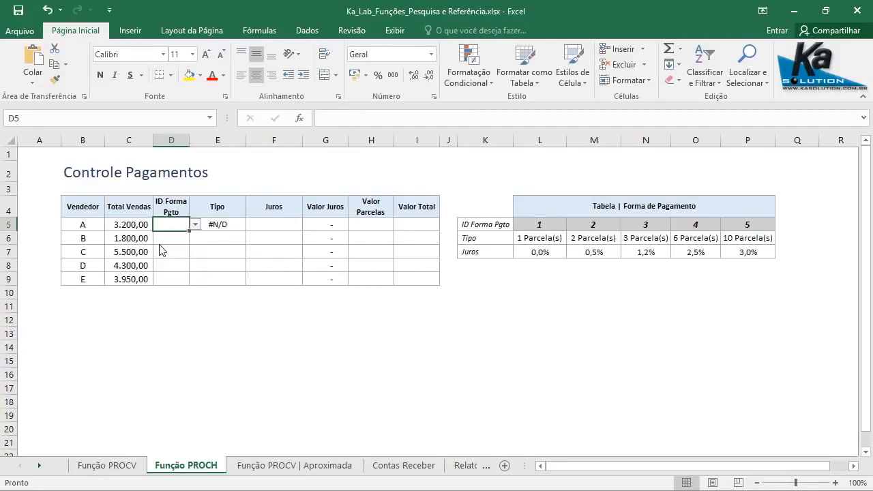
pyautogui.click(218, 238)
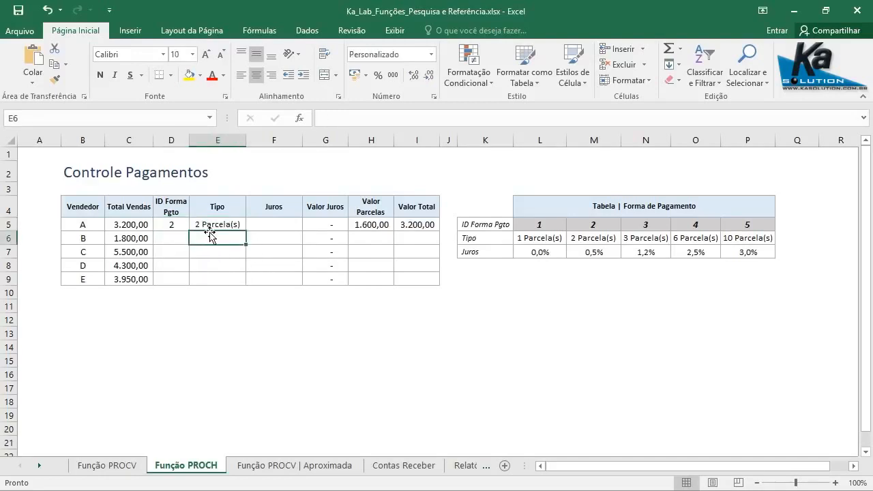
pyautogui.click(168, 225)
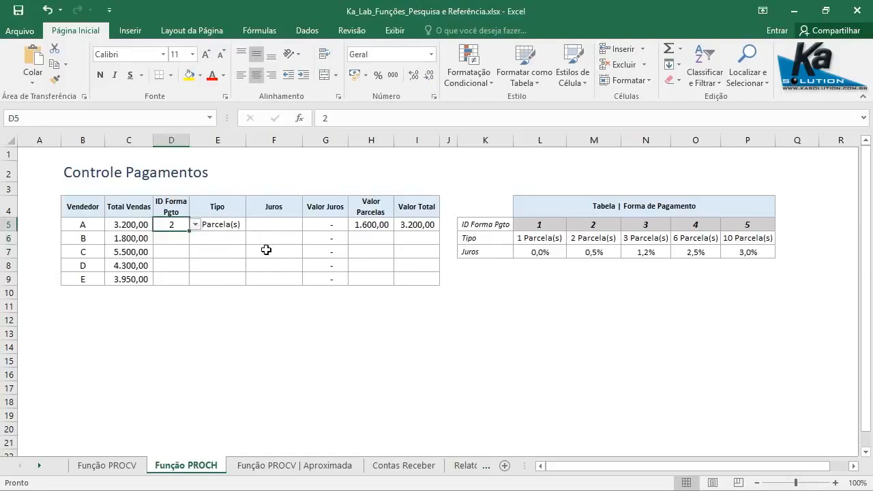
# Step: Wrap the PROCH in E5 in SEERRO with "" as the error value and fill the formula down to E9
pyautogui.click(225, 225)
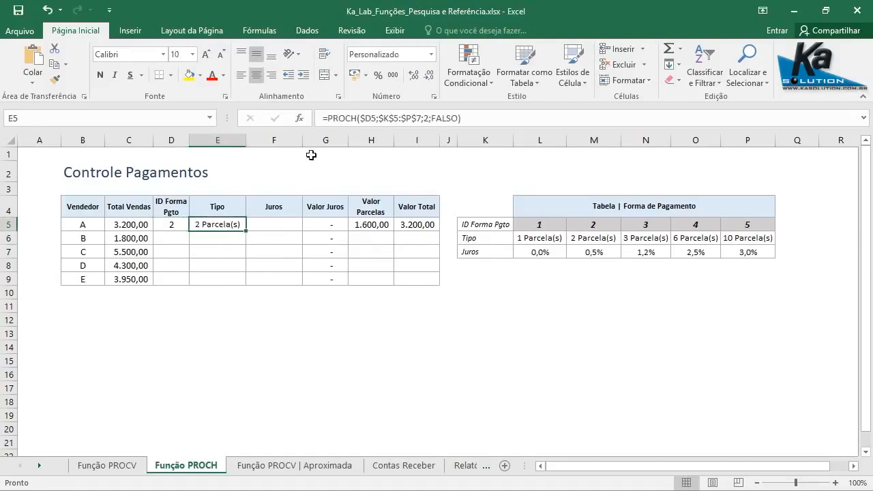
pyautogui.click(328, 118)
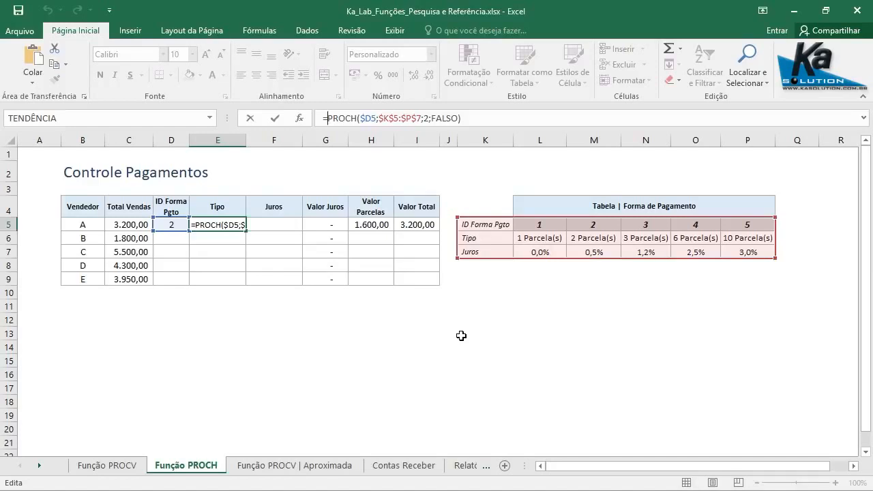
pyautogui.write('SEERRO(')
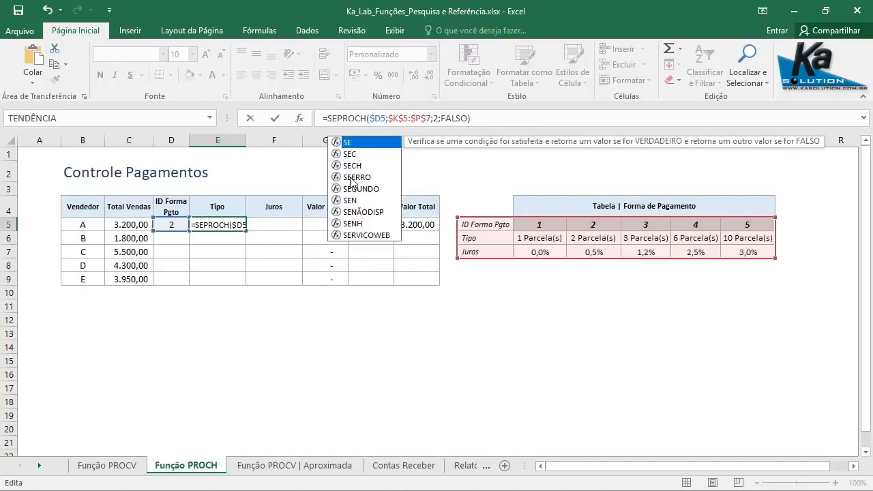
pyautogui.doubleClick(348, 178)
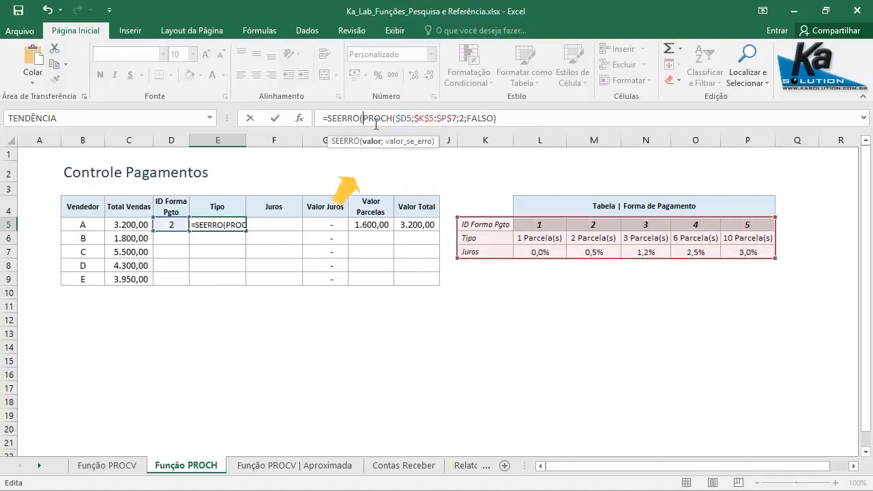
pyautogui.click(506, 114)
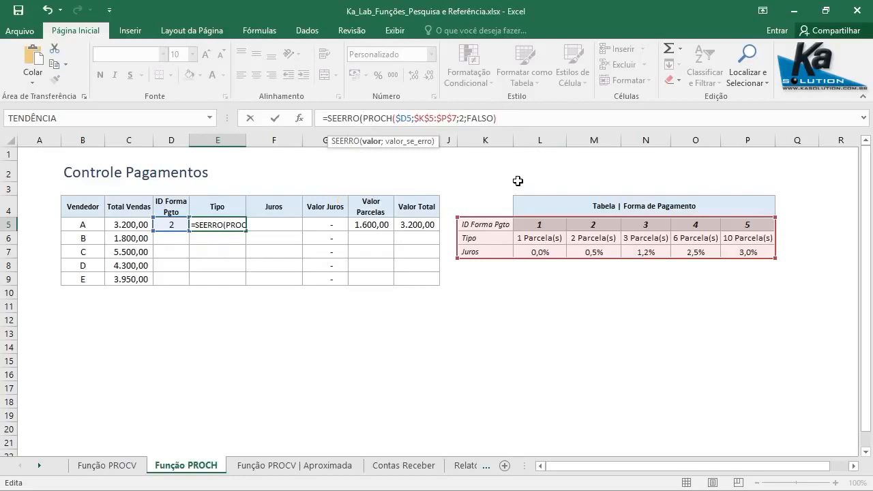
pyautogui.write(';')
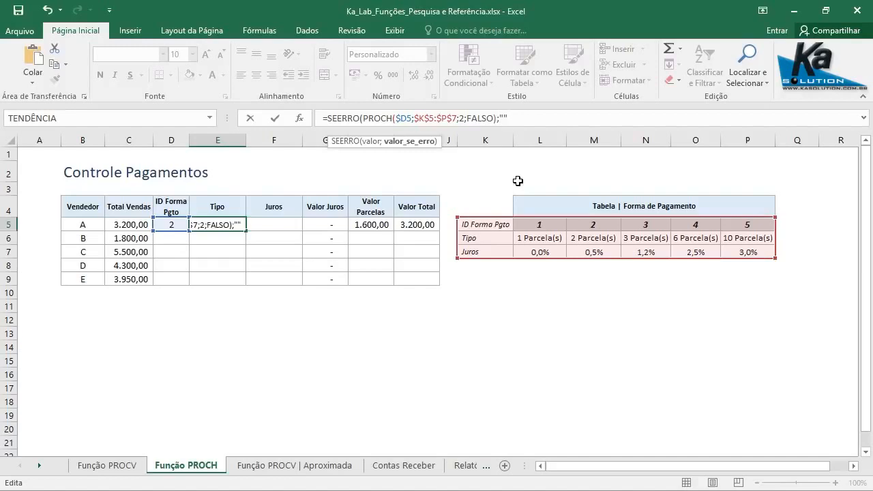
pyautogui.click(274, 120)
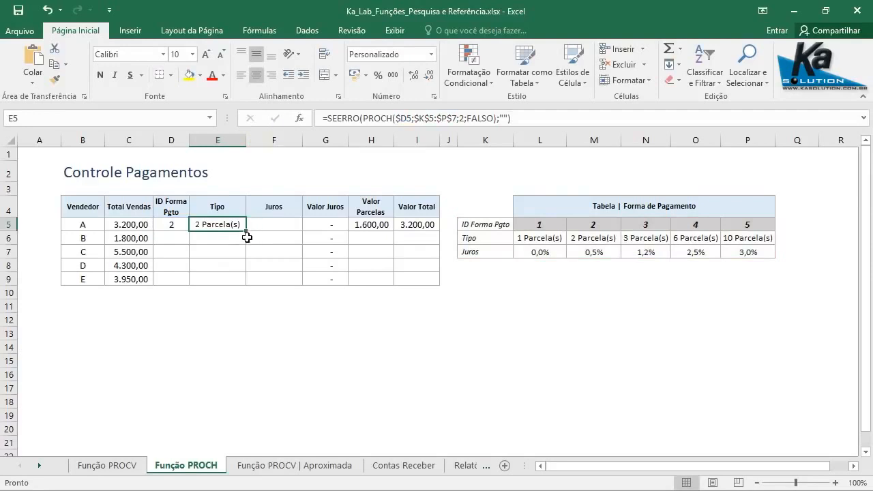
pyautogui.moveTo(246, 232); pyautogui.dragTo(244, 284)
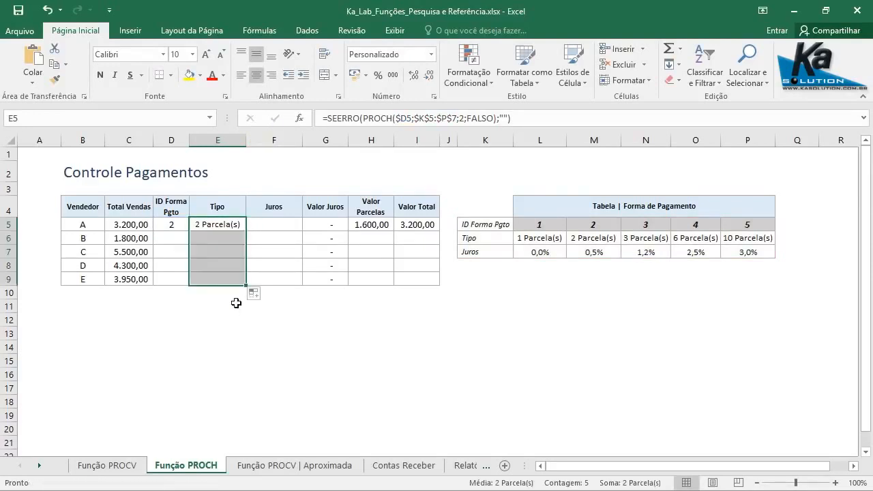
# Step: Copy the Tipo formula from E5 into F5 under Juros without carrying over the formatting
pyautogui.click(230, 226)
pyautogui.moveTo(246, 232); pyautogui.dragTo(284, 231)
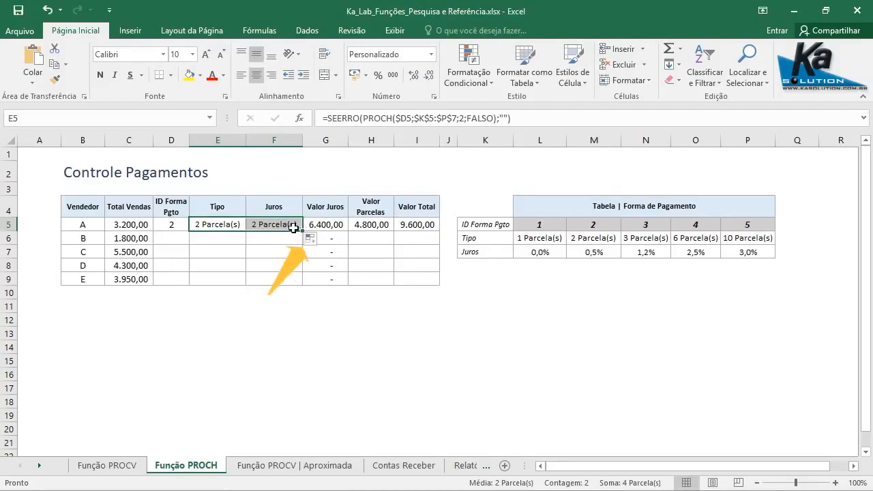
pyautogui.click(312, 238)
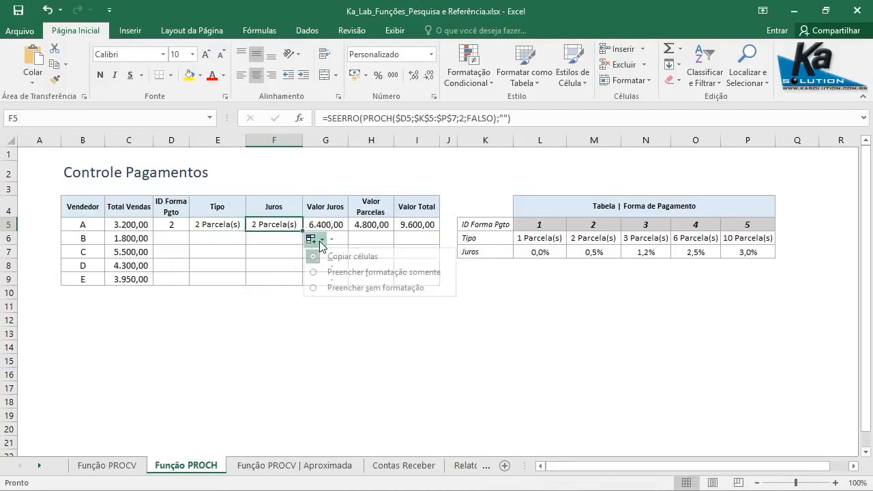
pyautogui.click(355, 288)
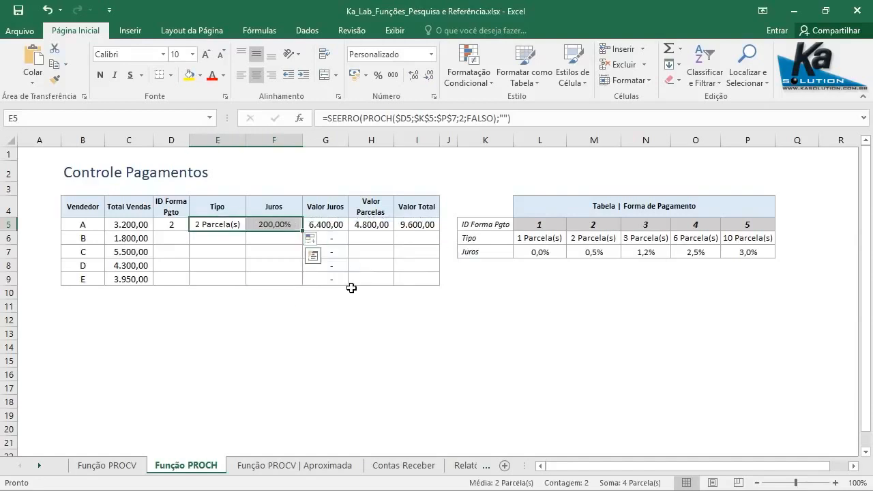
# Step: Change the PROCH row index in F5 to 3 and fill the Juros formula down to F9
pyautogui.click(282, 225)
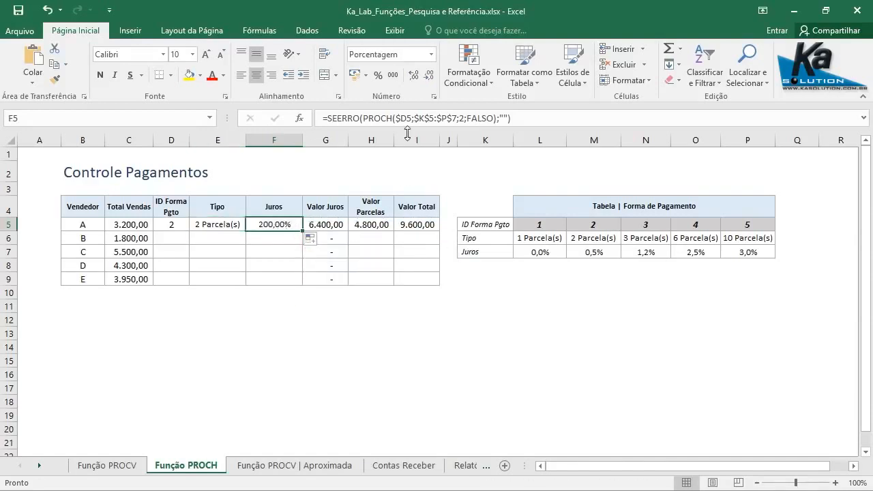
pyautogui.click(463, 117)
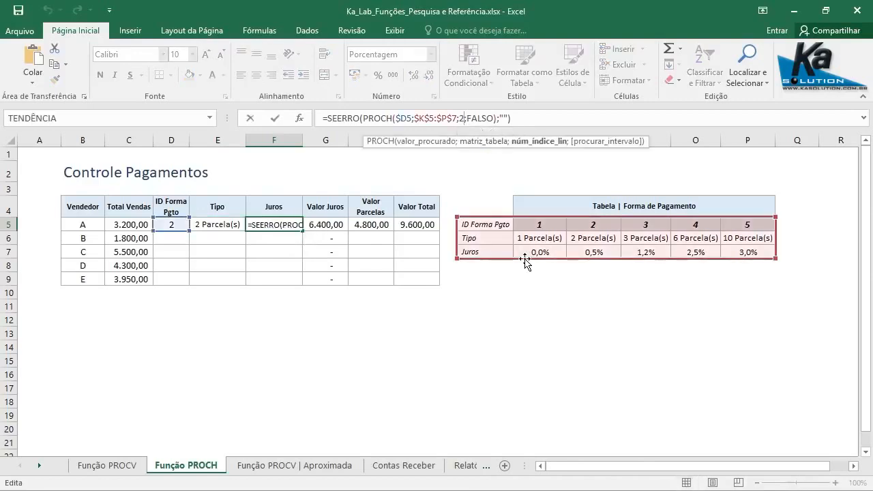
pyautogui.press('BackSpace')
pyautogui.write('3')
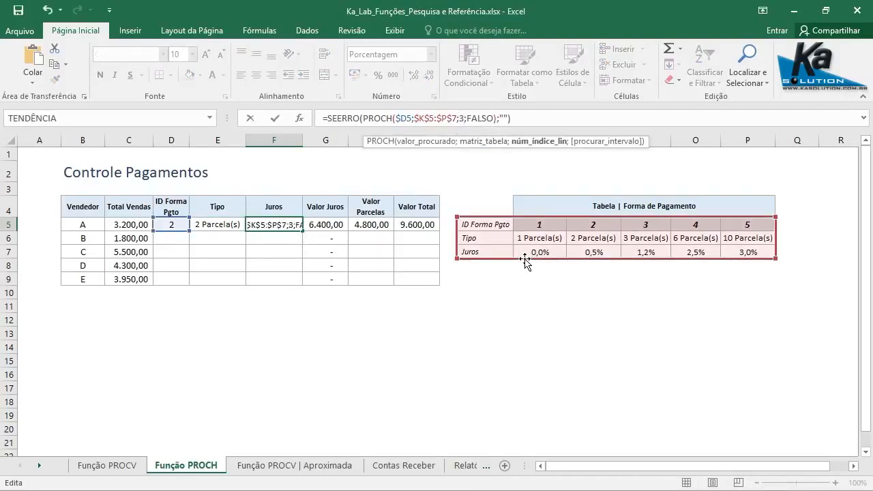
pyautogui.click(275, 120)
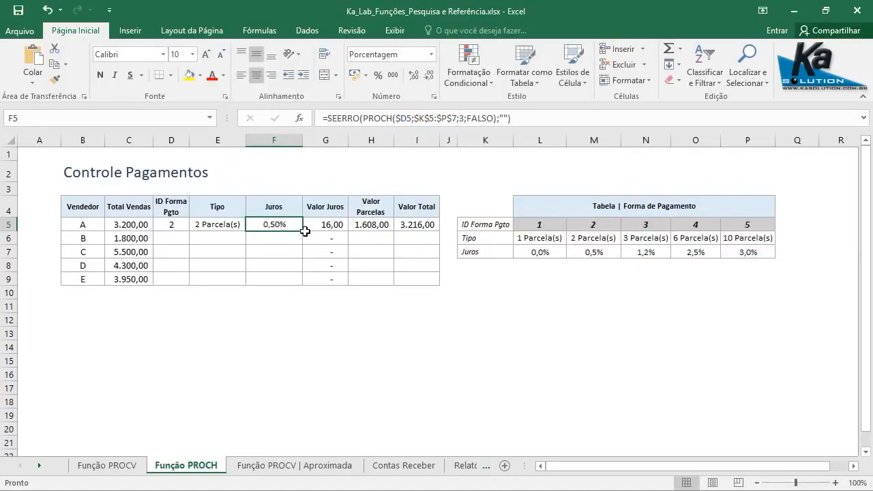
pyautogui.moveTo(302, 232); pyautogui.dragTo(303, 281)
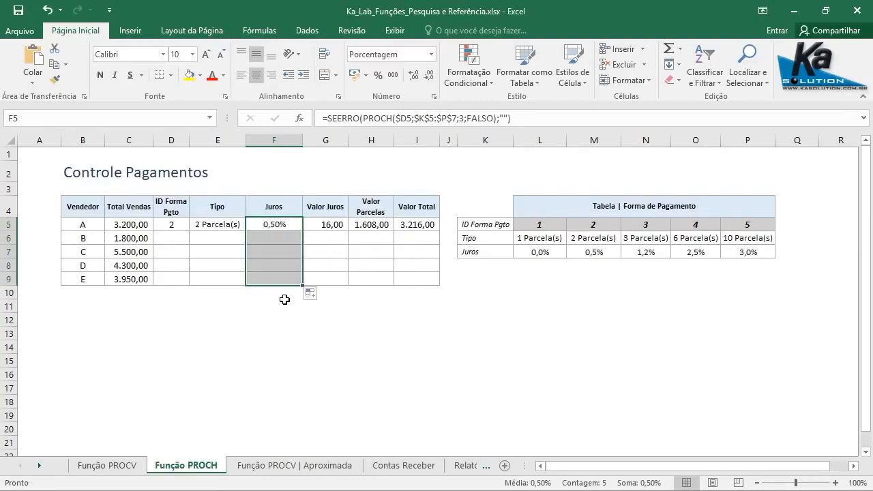
# Step: Choose 3 as vendor A's ID Forma Pgto in D5 to test the Tipo and Juros lookups
pyautogui.click(228, 225)
pyautogui.click(171, 224)
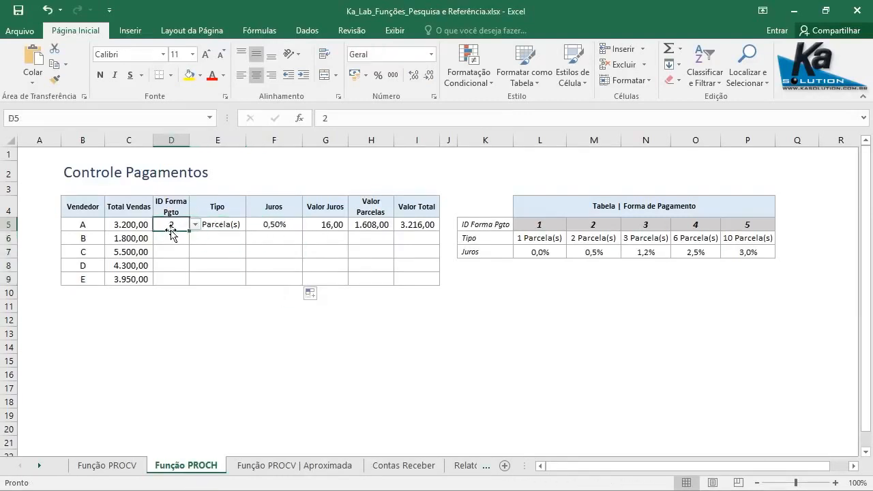
pyautogui.click(195, 224)
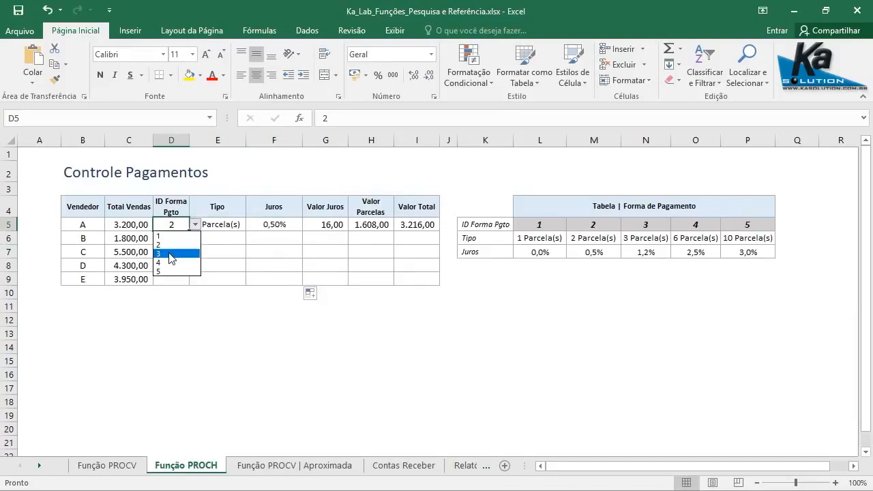
pyautogui.click(170, 254)
pyautogui.click(167, 238)
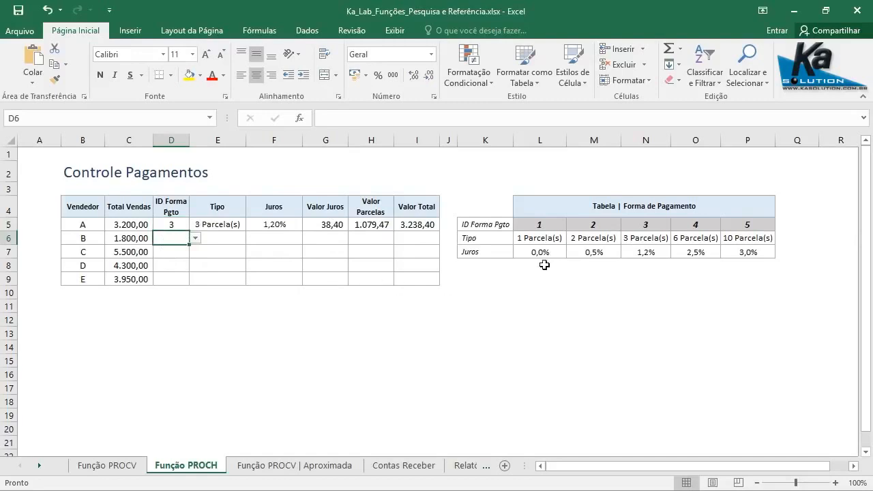
# Step: Compare vendor A's Tipo and Juros with the payment table and examine the Valor Juros, Valor Parcelas and Valor Total formulas
pyautogui.click(651, 224)
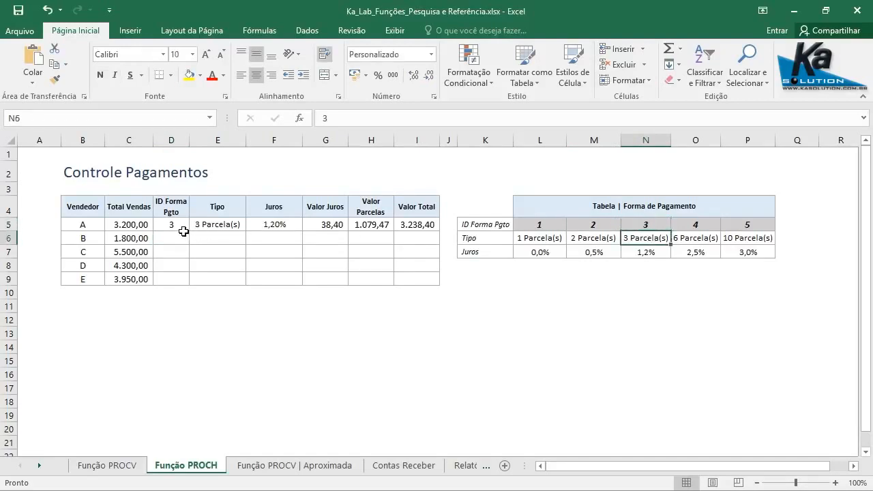
pyautogui.click(208, 226)
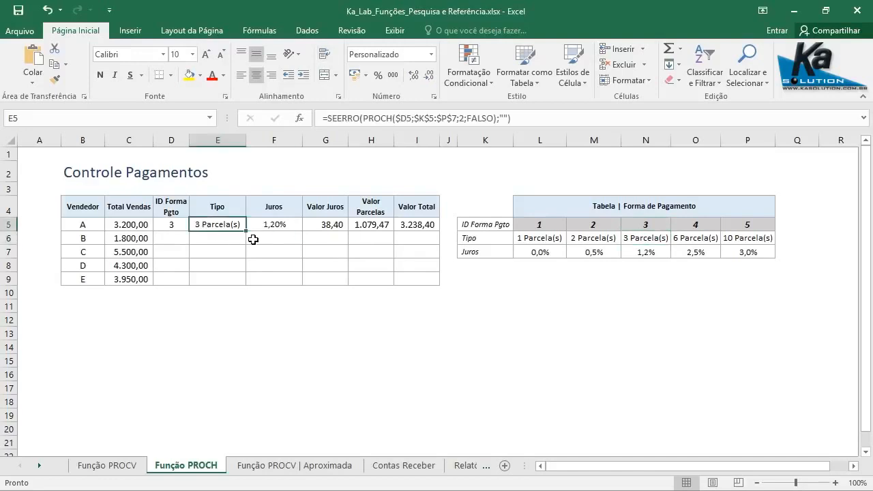
pyautogui.click(279, 220)
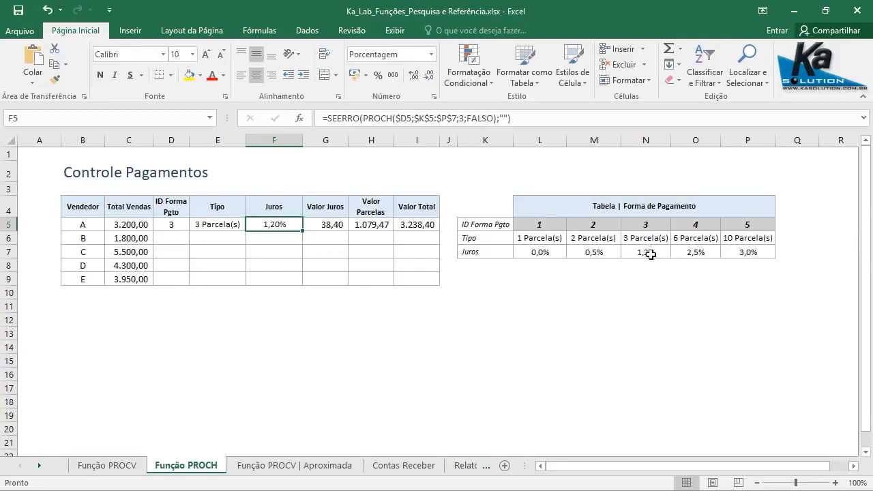
pyautogui.click(656, 254)
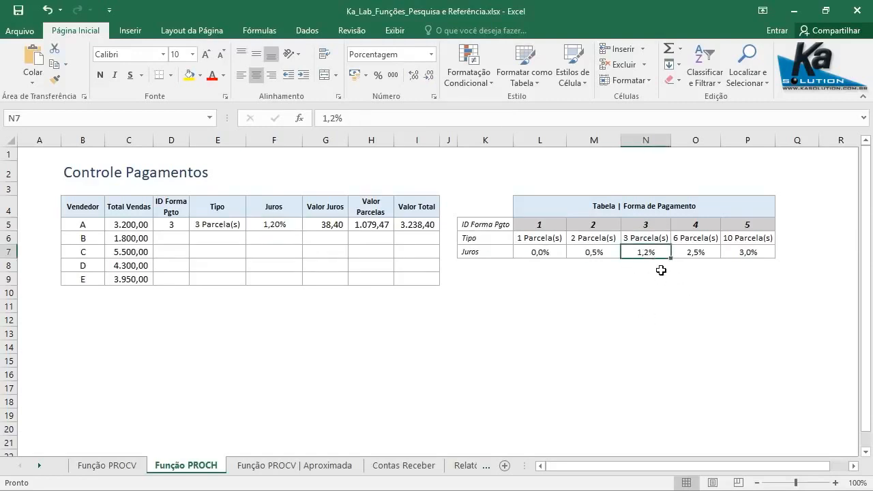
pyautogui.click(266, 222)
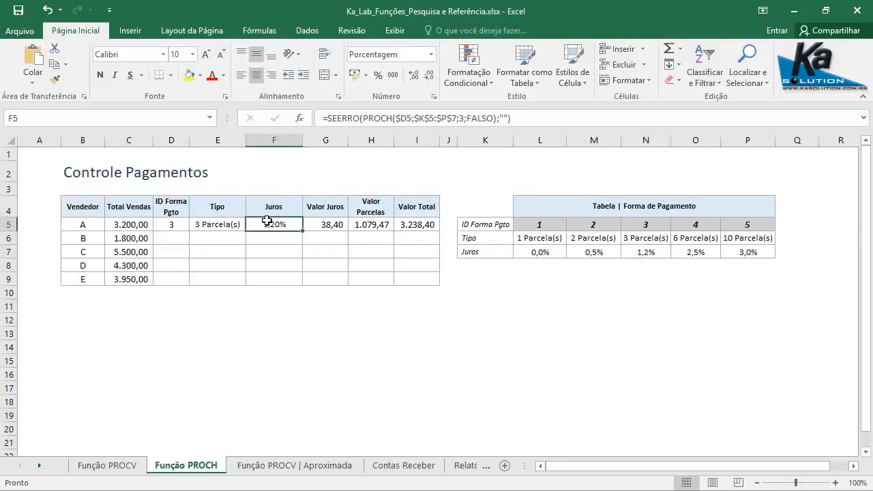
pyautogui.click(332, 225)
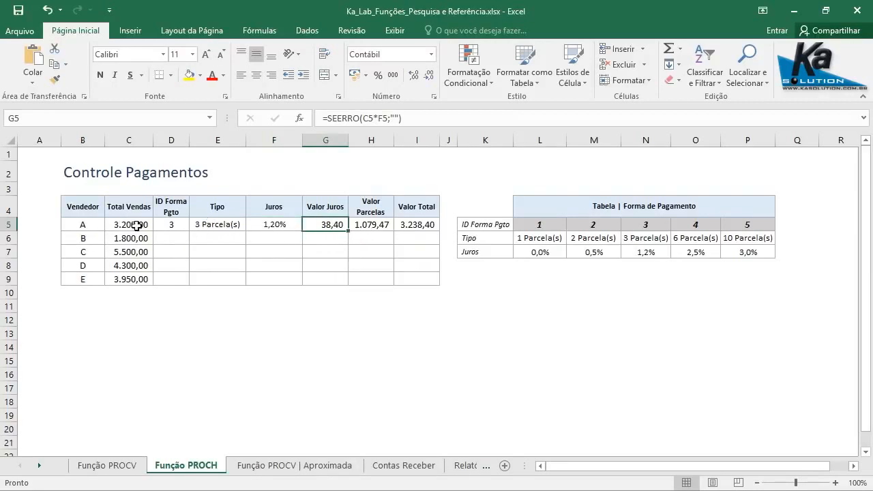
pyautogui.click(378, 225)
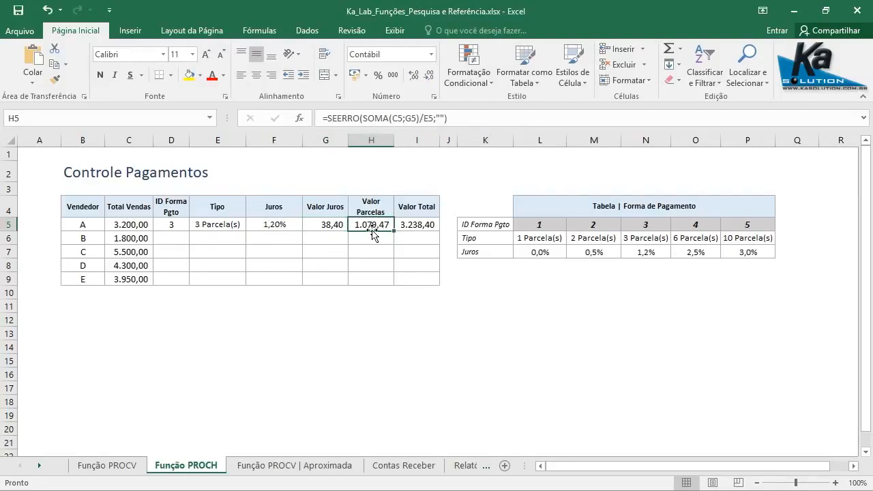
pyautogui.click(429, 226)
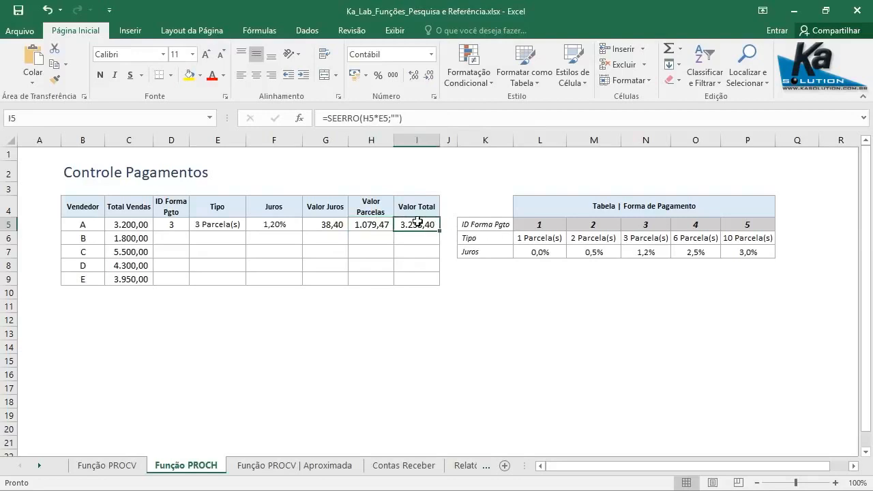
# Step: Choose ID Forma Pgto 5 for vendor B, 2 for C, 1 for D and 4 for E in D6:D9
pyautogui.click(171, 225)
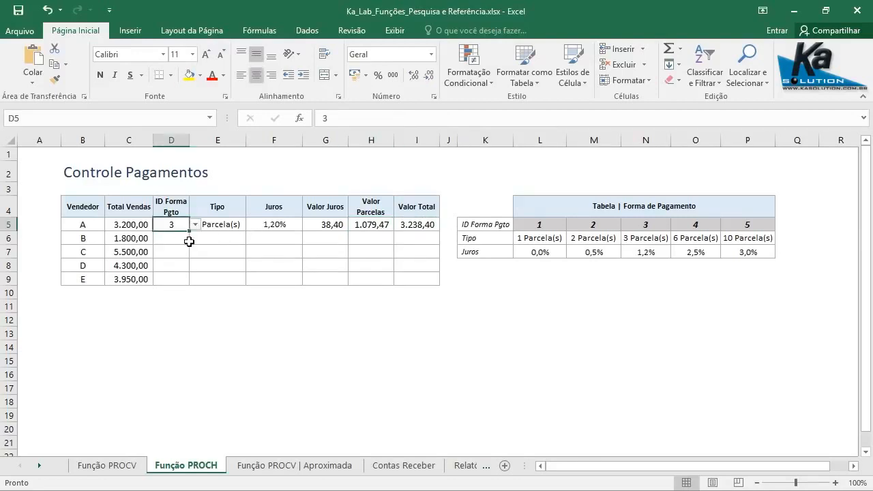
pyautogui.click(177, 237)
pyautogui.click(196, 238)
pyautogui.click(165, 285)
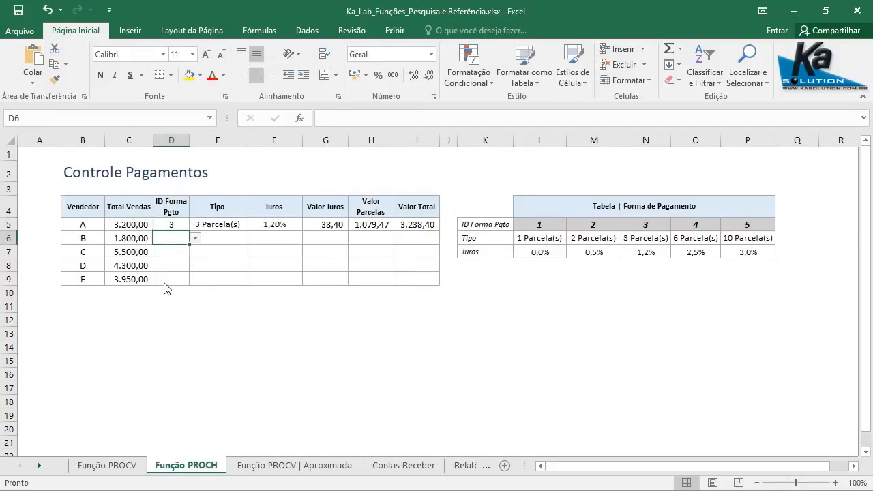
pyautogui.click(179, 251)
pyautogui.click(196, 252)
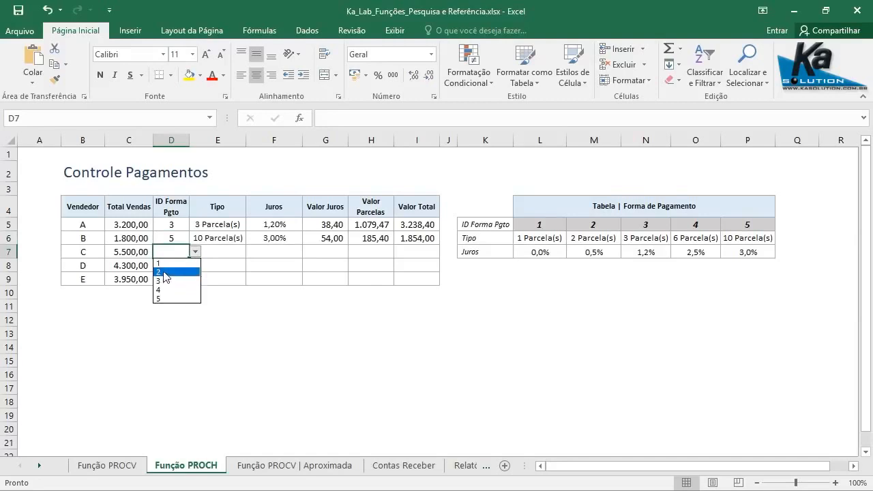
pyautogui.click(164, 271)
pyautogui.click(181, 266)
pyautogui.click(195, 267)
pyautogui.click(175, 276)
pyautogui.click(183, 280)
pyautogui.click(196, 280)
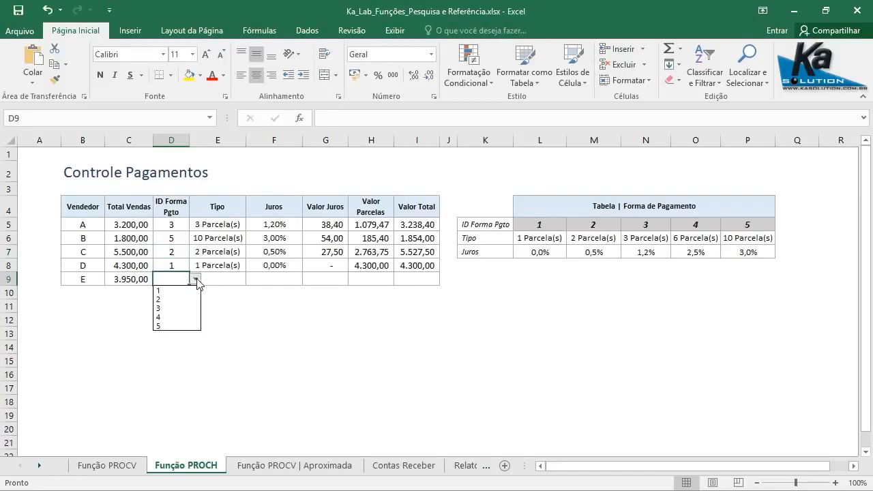
pyautogui.click(169, 317)
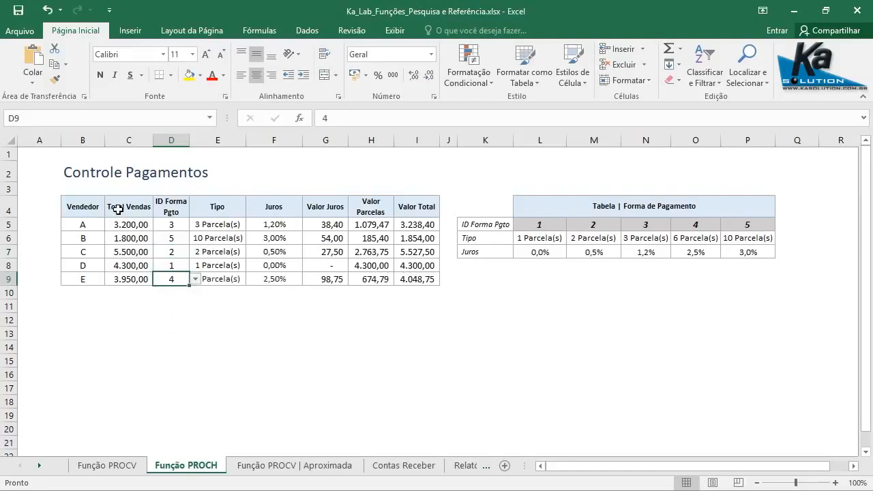
pyautogui.click(72, 173)
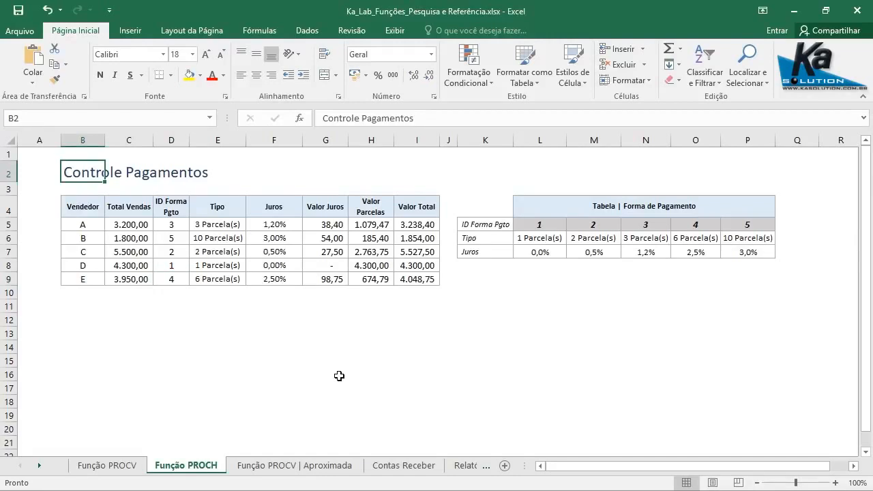
# Step: Open the Função PROCV | Aproximada sheet and examine the Aliquota %, Parcela Deduzir IRRF and Salário columns
pyautogui.click(298, 468)
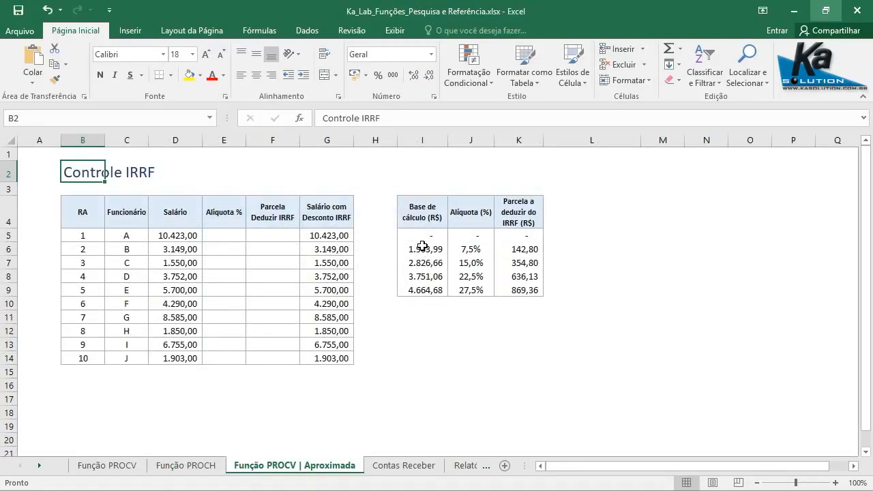
pyautogui.click(221, 234)
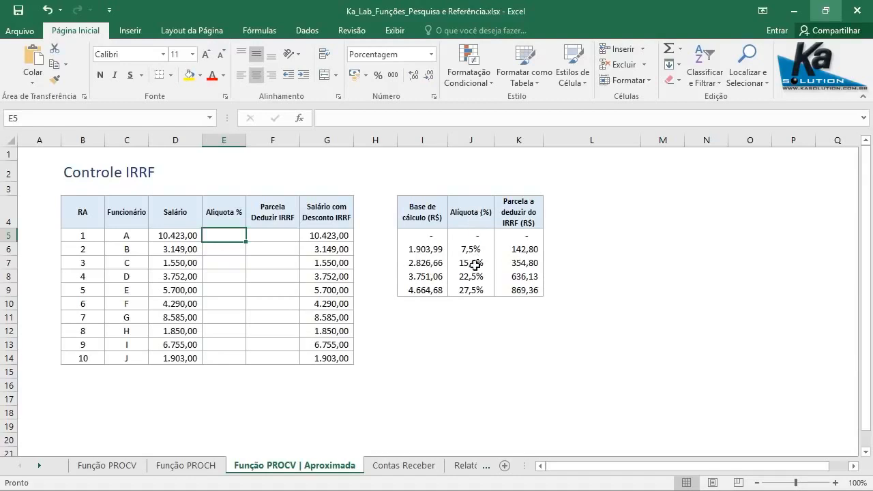
pyautogui.click(261, 236)
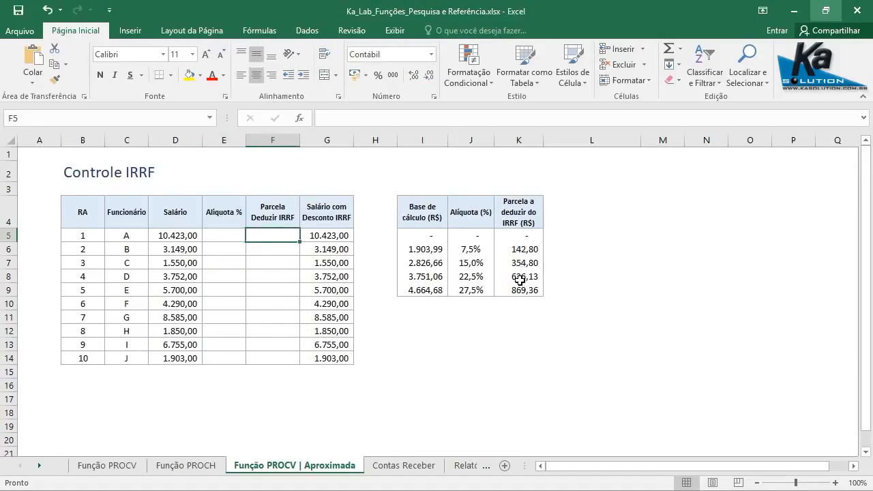
pyautogui.click(179, 236)
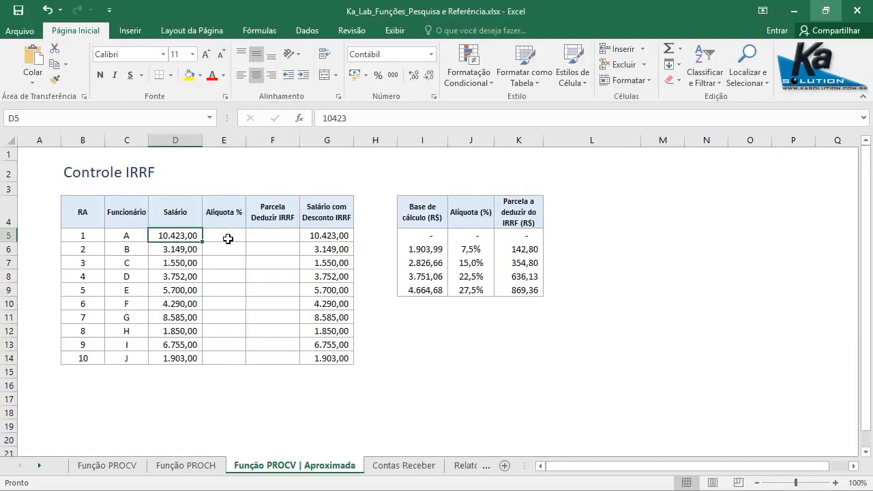
pyautogui.click(228, 236)
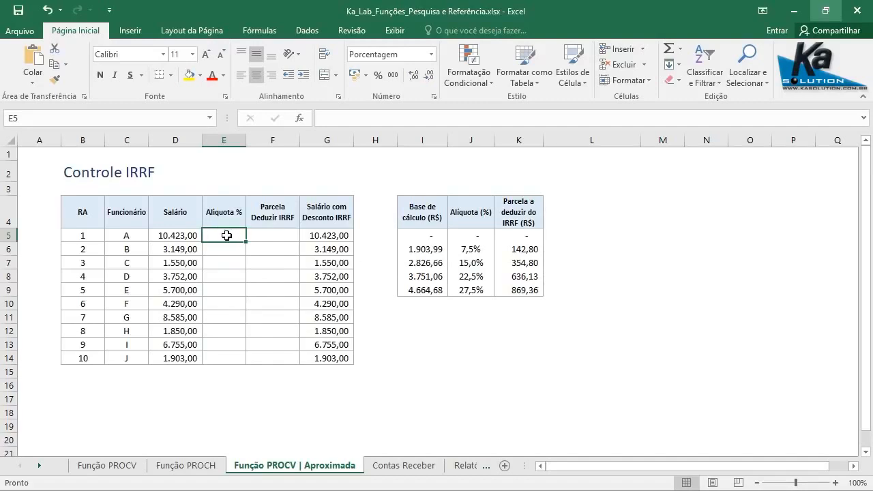
# Step: Examine each Base de cálculo bracket in I5:I9 with its matching Alíquota in J5:J9 of the IRRF table
pyautogui.click(431, 235)
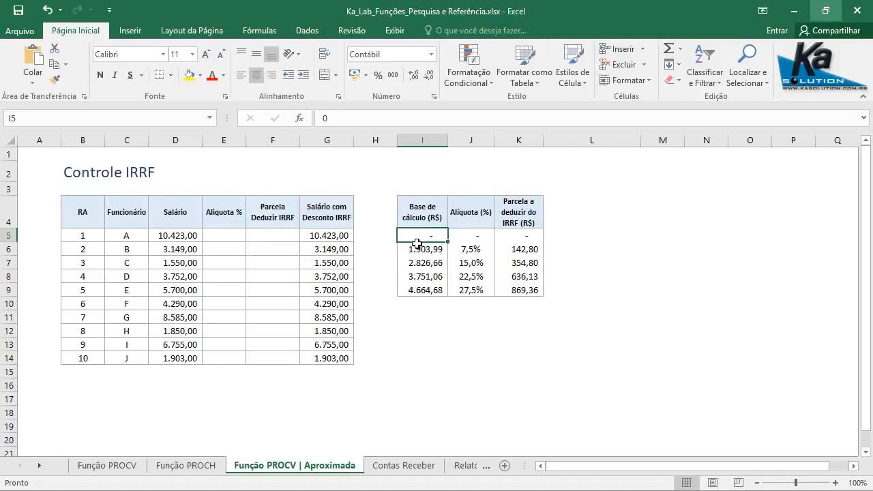
pyautogui.click(477, 231)
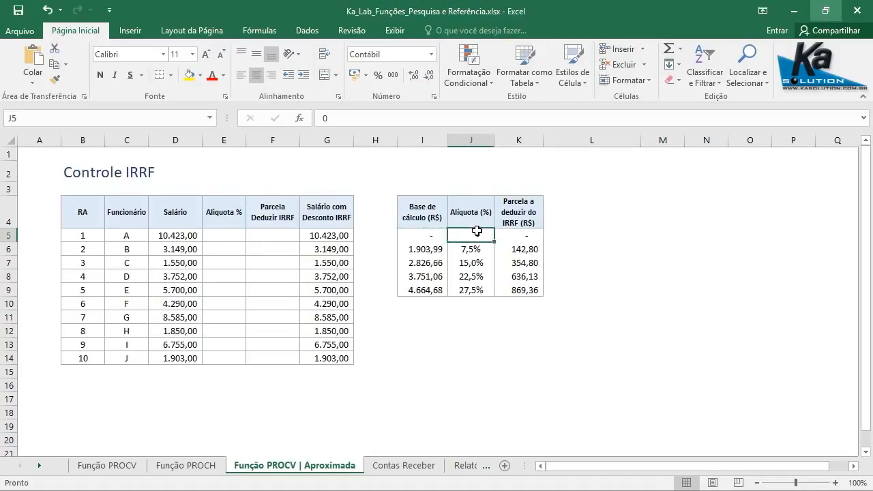
pyautogui.click(413, 250)
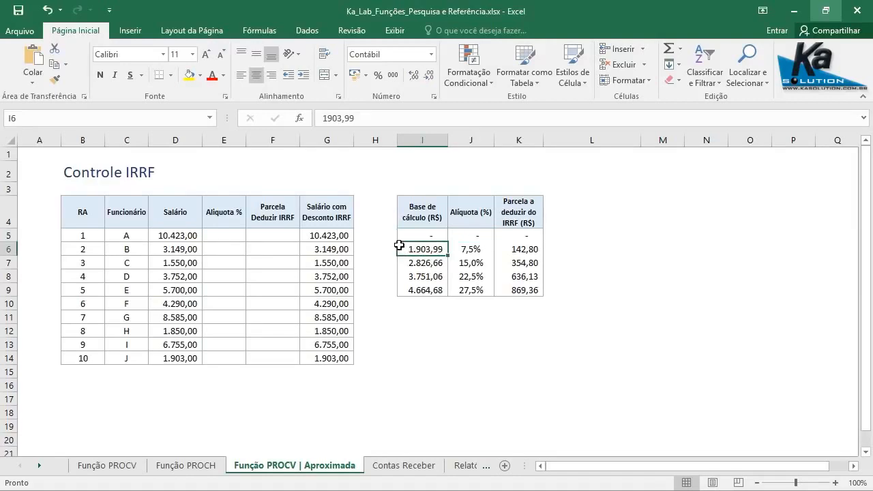
pyautogui.click(483, 250)
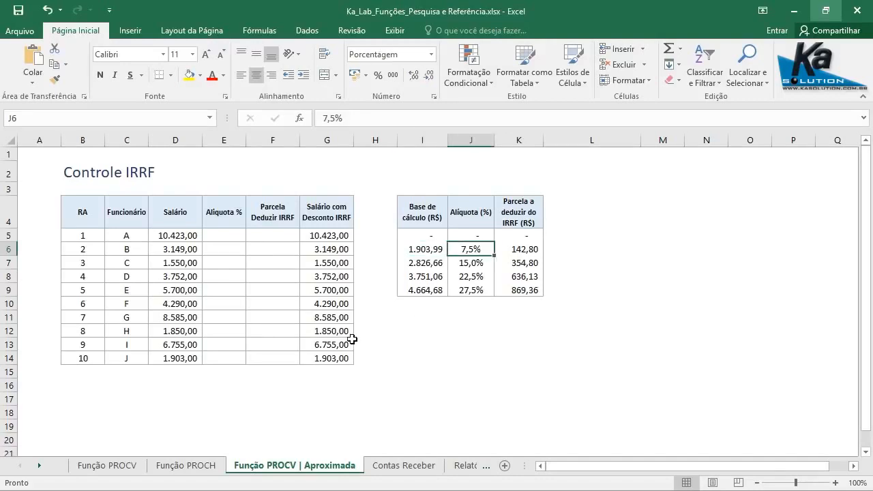
pyautogui.click(429, 265)
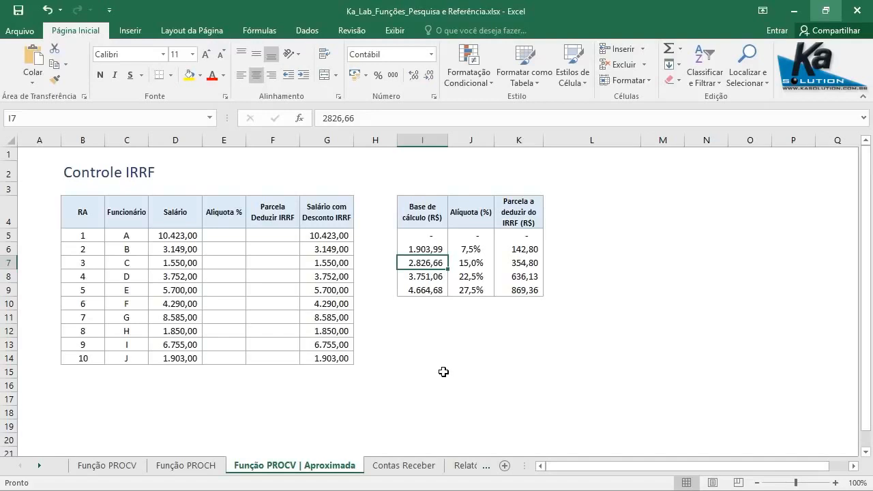
pyautogui.click(468, 264)
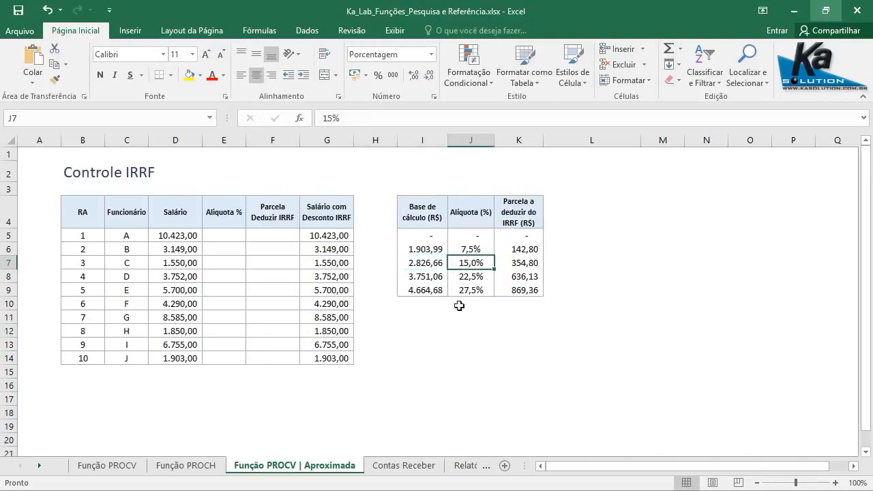
pyautogui.click(424, 278)
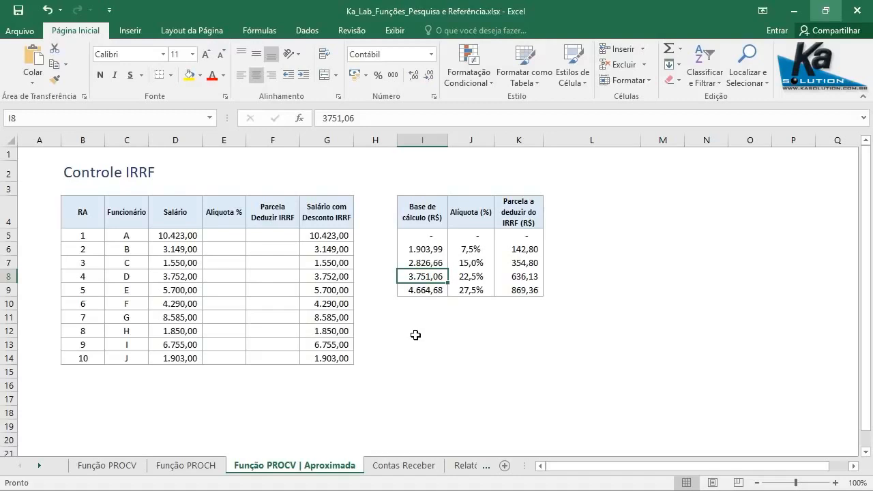
pyautogui.click(479, 280)
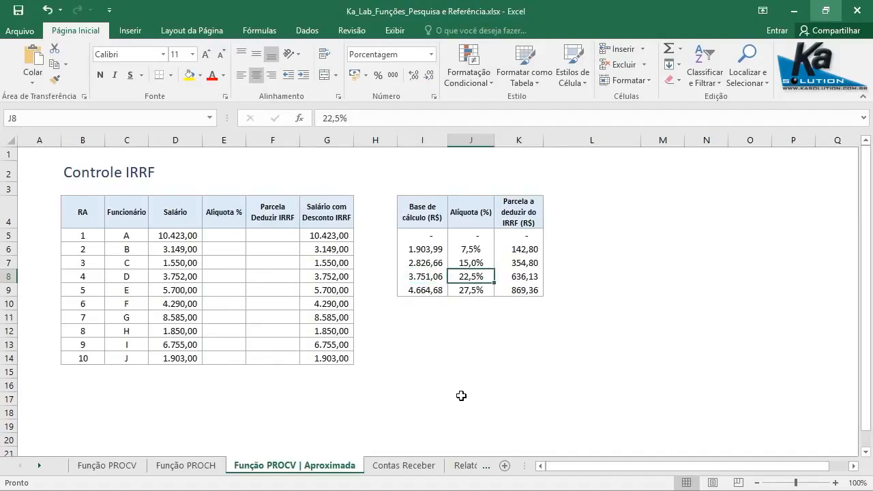
pyautogui.click(419, 292)
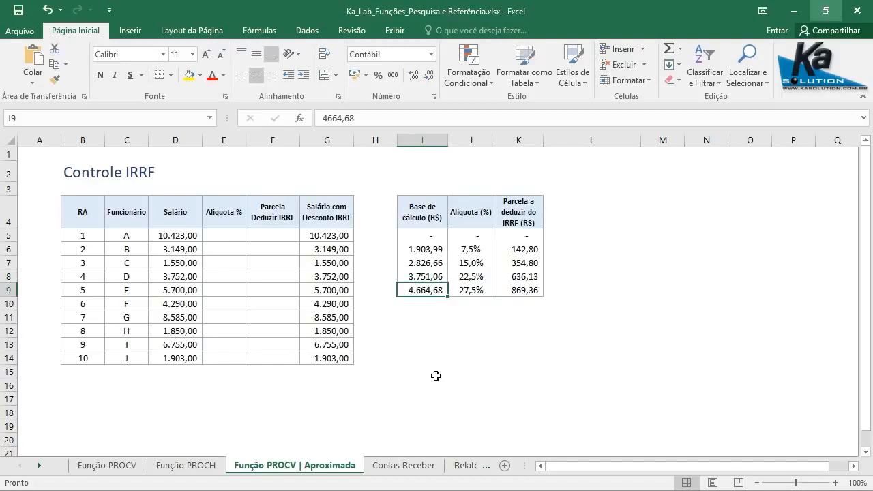
pyautogui.click(469, 292)
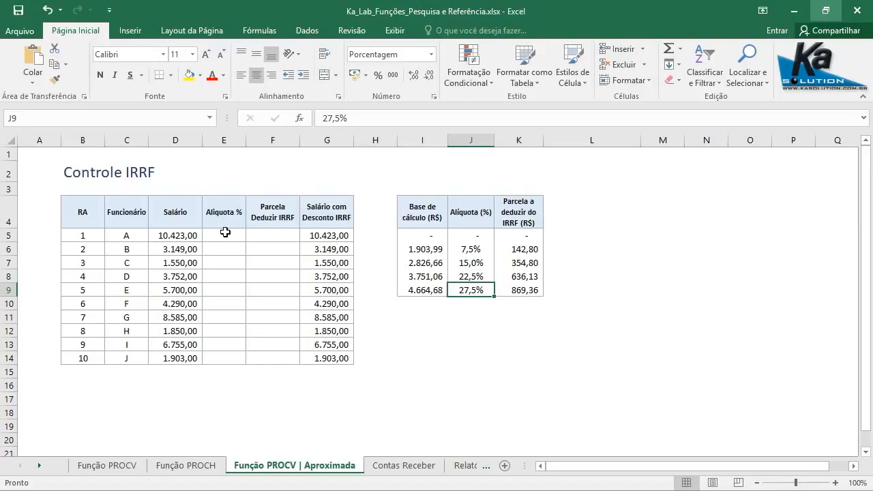
# Step: Enter =PROCV(D5;I5:K9;2;FALSO) in E5 to look up employee A's Aliquota % by exact match
pyautogui.click(225, 233)
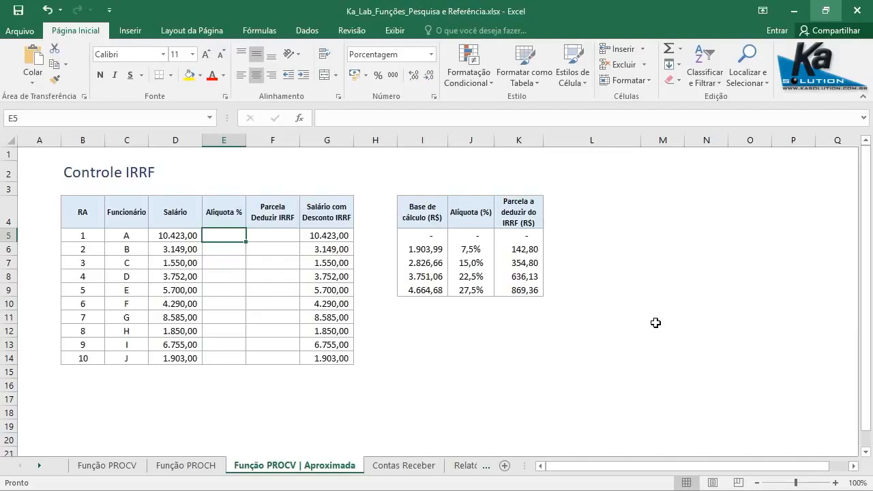
pyautogui.write('=')
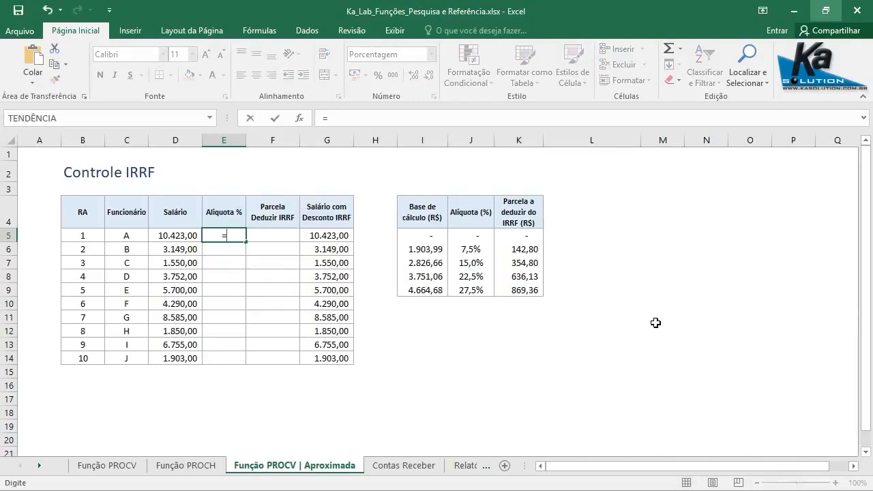
pyautogui.write('PROC')
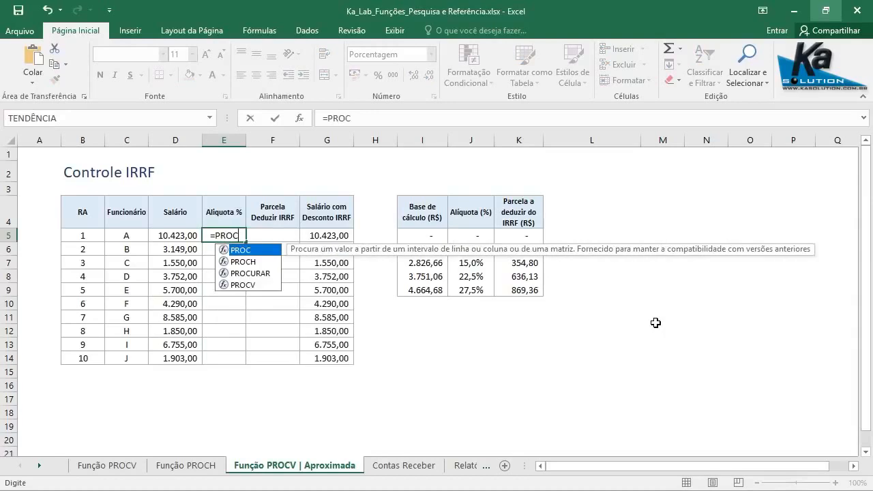
pyautogui.doubleClick(254, 285)
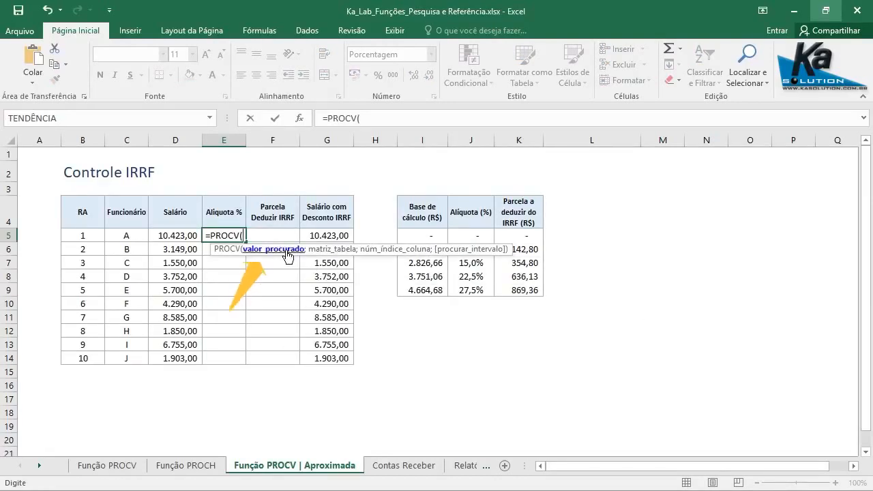
pyautogui.click(170, 235)
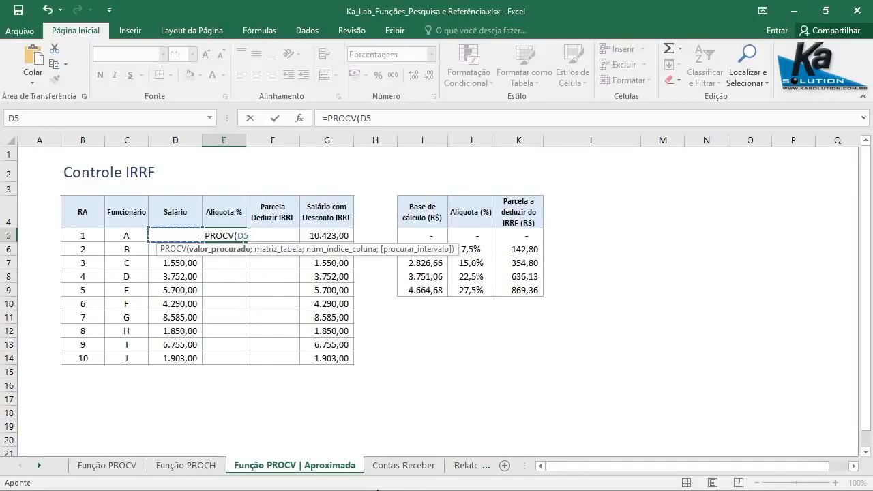
pyautogui.write(';')
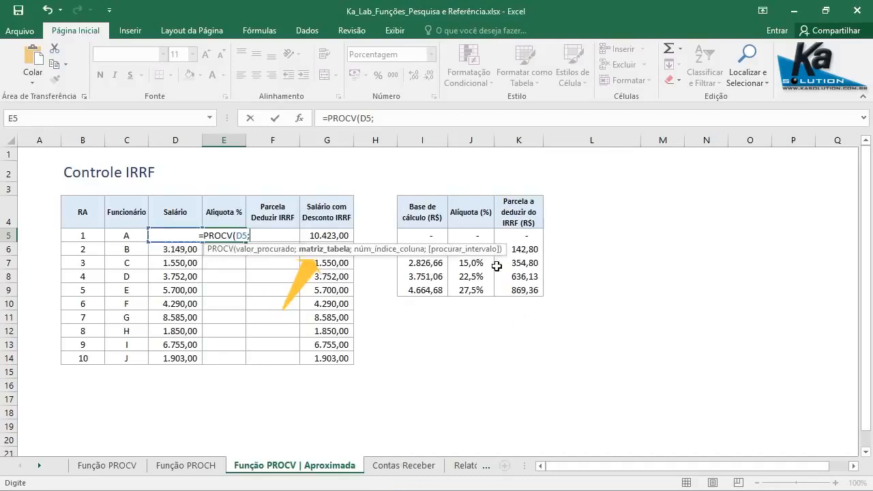
pyautogui.click(422, 235)
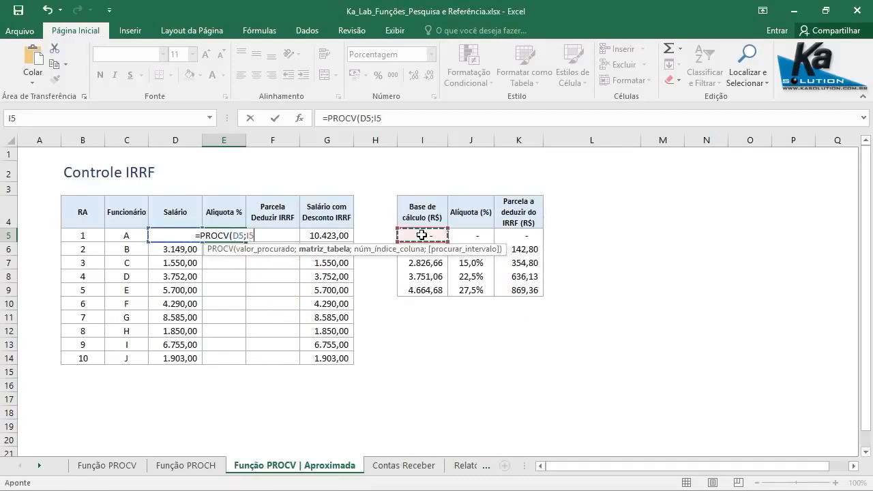
pyautogui.moveTo(422, 235); pyautogui.dragTo(532, 289)
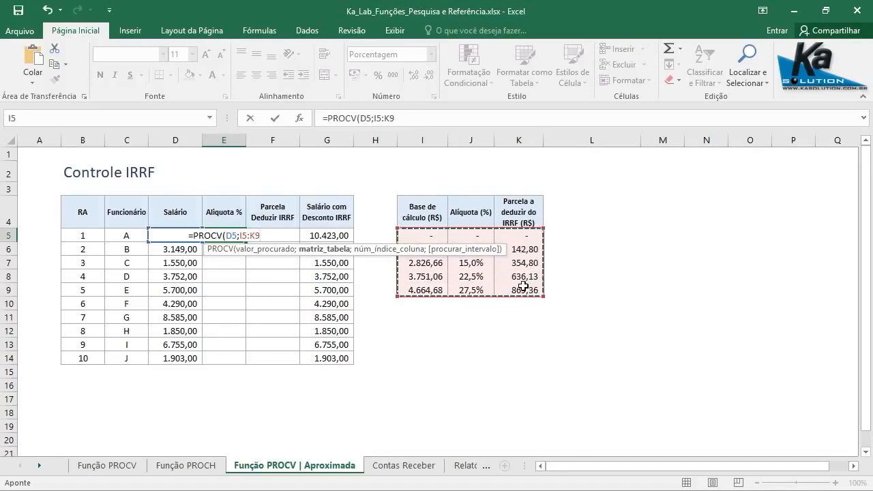
pyautogui.write(';')
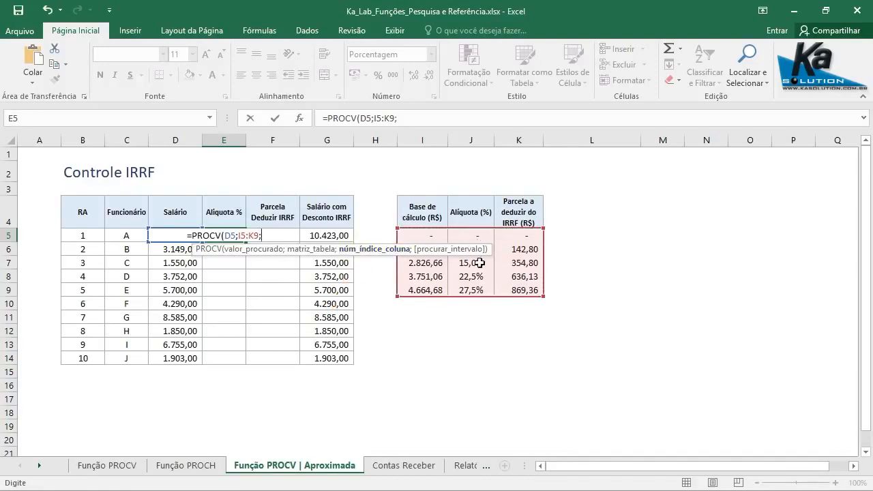
pyautogui.write('2')
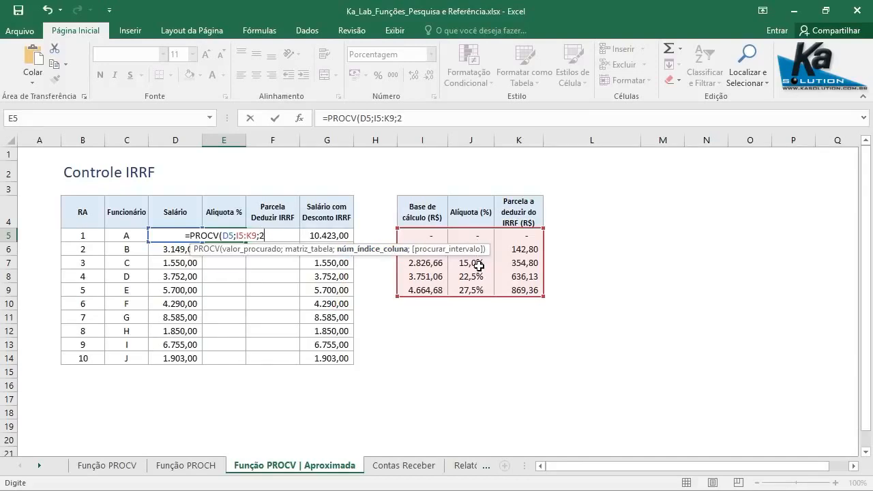
pyautogui.write(';')
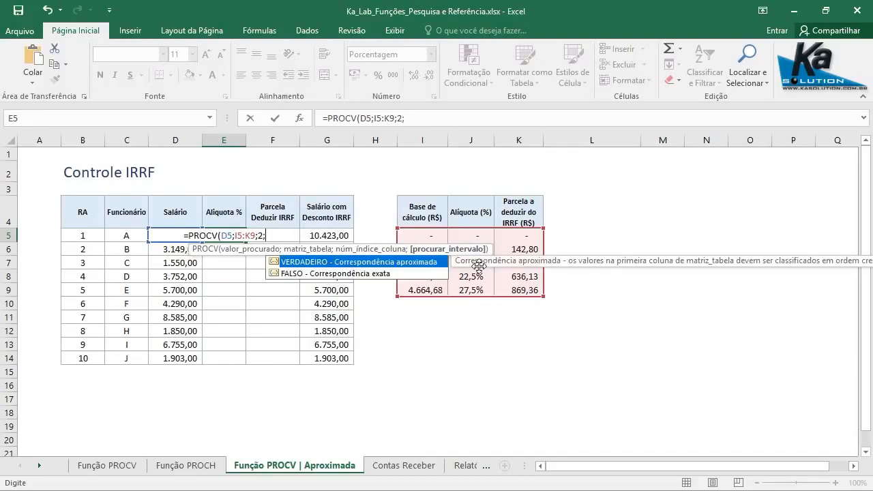
pyautogui.doubleClick(295, 274)
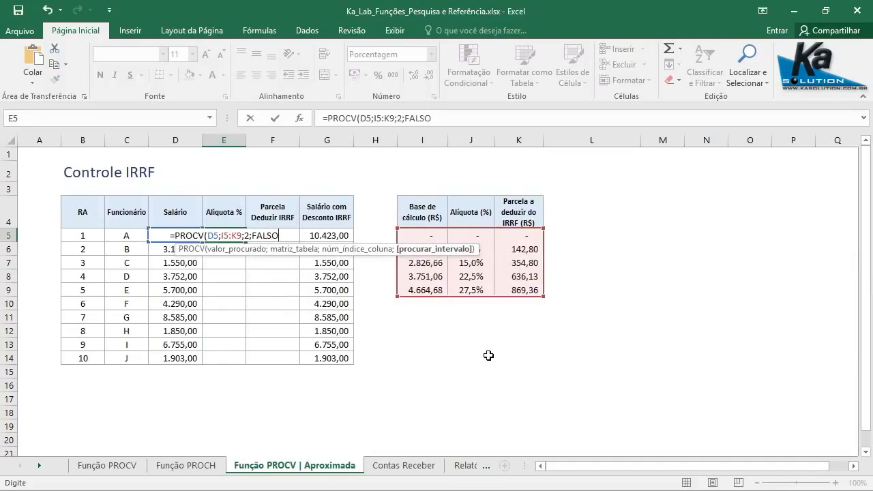
pyautogui.write(')')
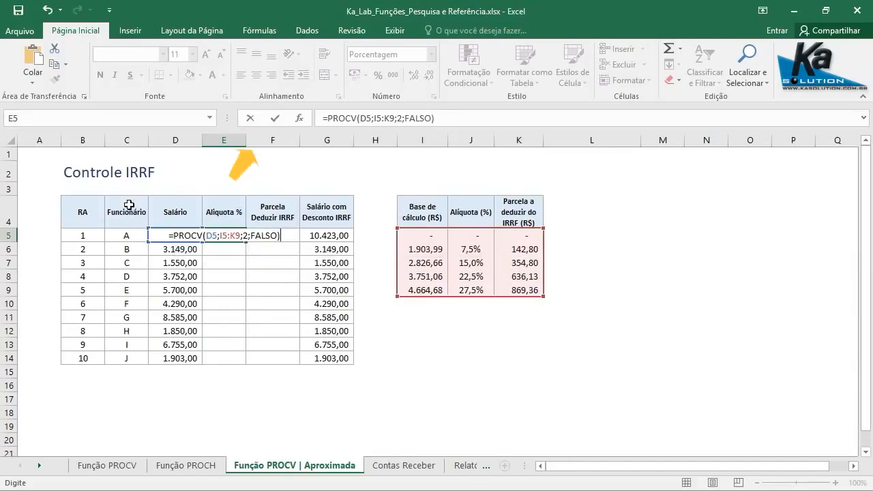
pyautogui.click(278, 117)
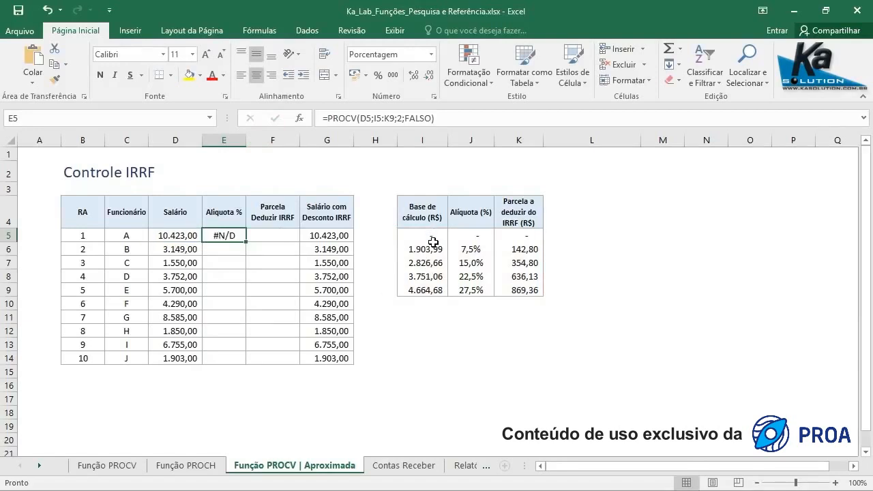
# Step: Set employee A's Salário in D5 to 2826,66 to test the exact-match lookup, and compare E5 with the Base de cálculo brackets
pyautogui.click(168, 237)
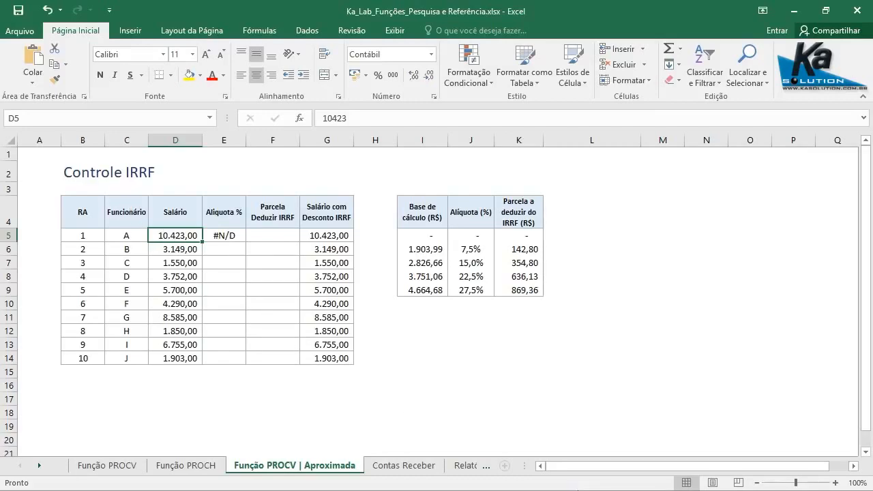
pyautogui.write('28')
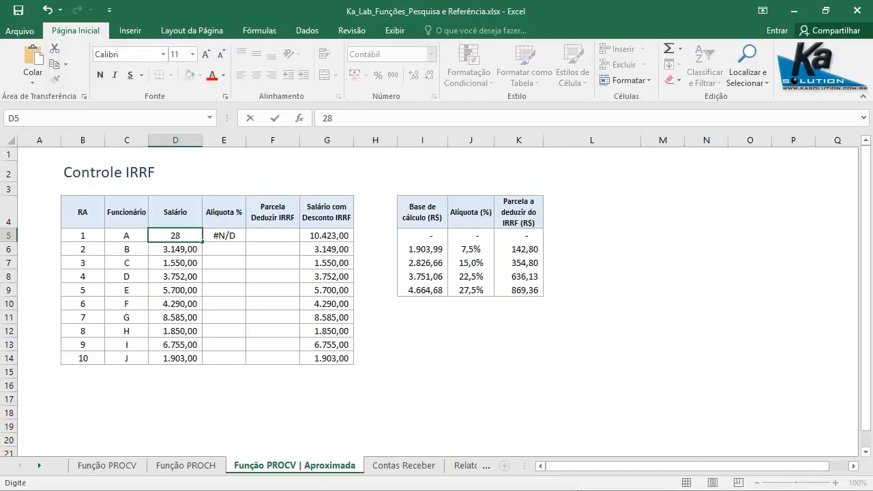
pyautogui.write('26,66')
pyautogui.click(274, 119)
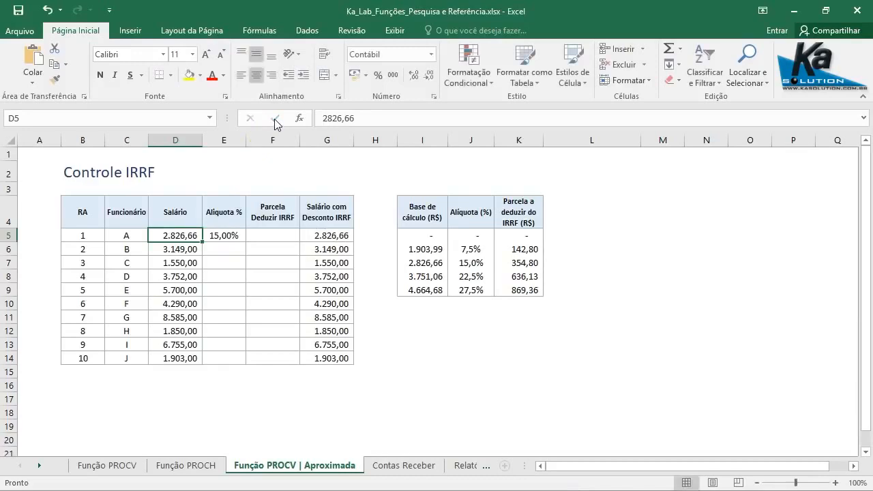
pyautogui.click(228, 234)
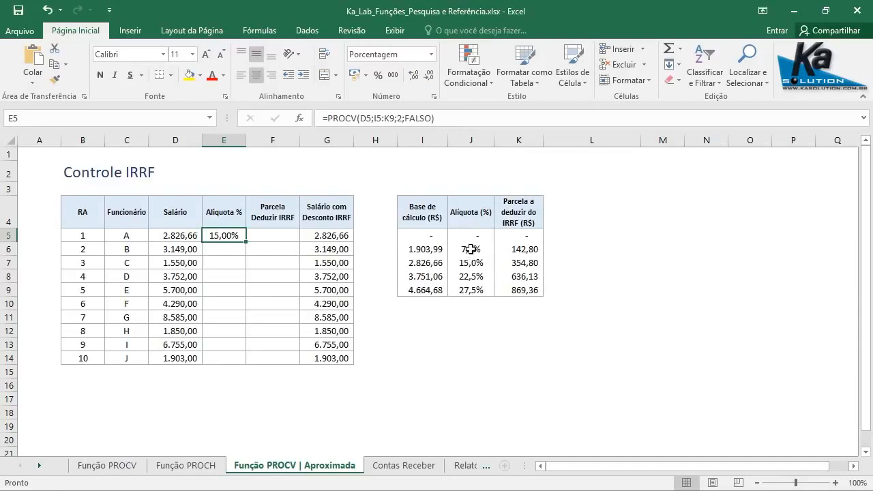
pyautogui.click(423, 237)
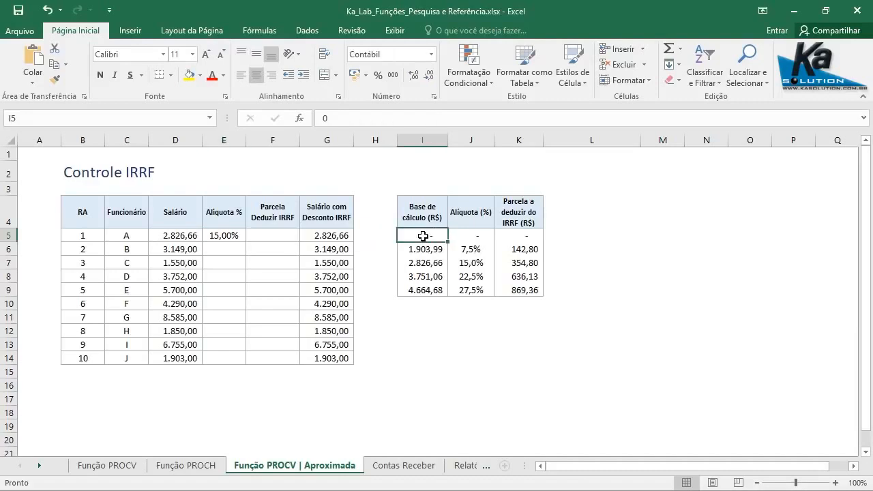
pyautogui.click(423, 250)
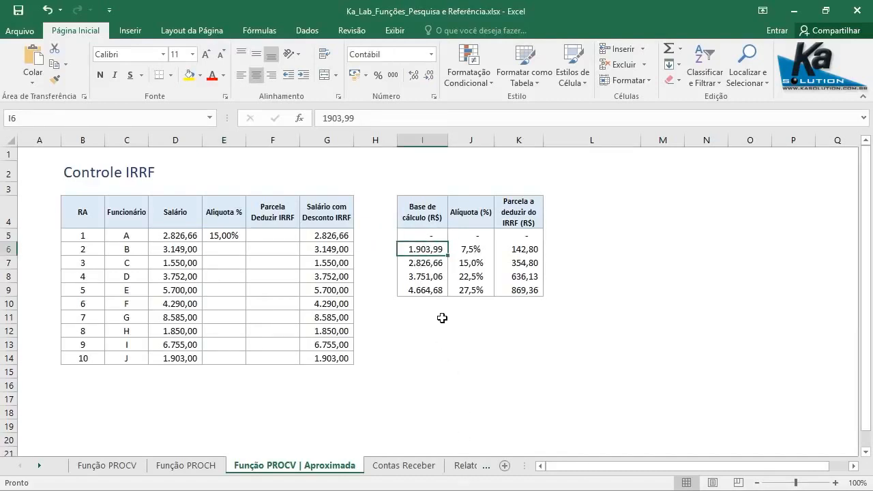
# Step: Clear employee A's exact-match Aliquota % formula from E5
pyautogui.click(425, 236)
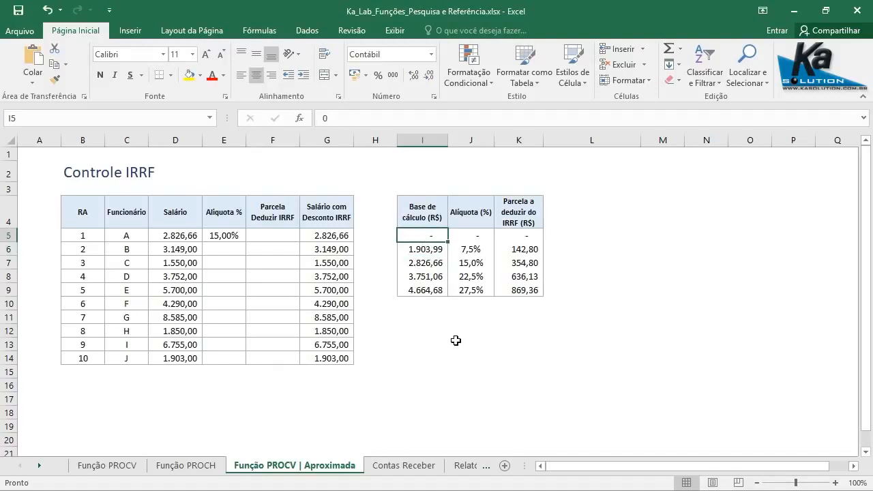
pyautogui.click(225, 236)
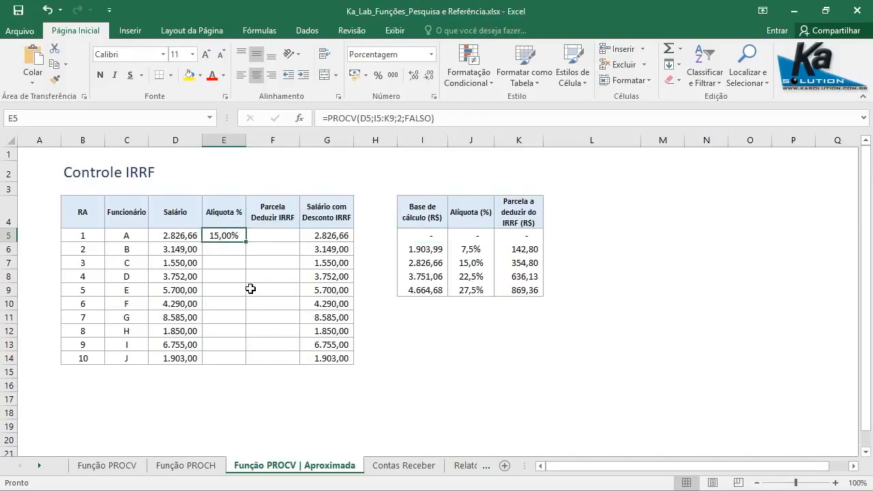
pyautogui.press('Delete')
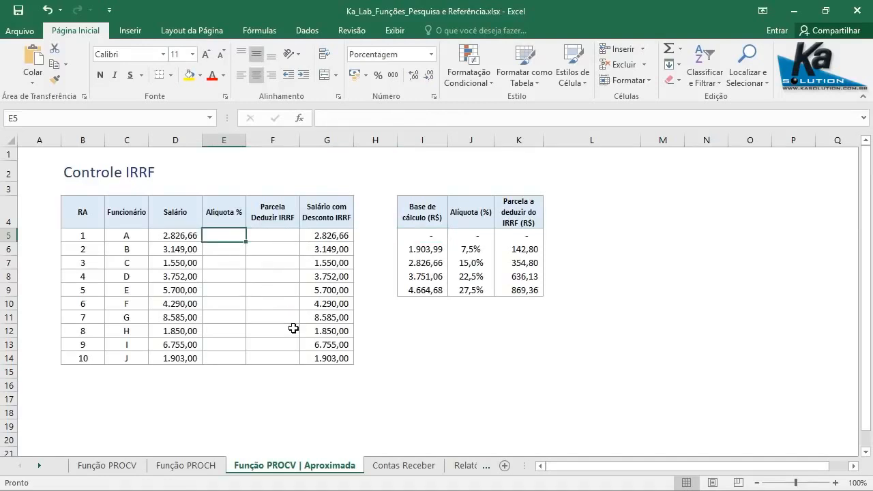
# Step: Start a PROCV formula in E5 with employee A's Salário as the column-locked lookup value $D5
pyautogui.write('=')
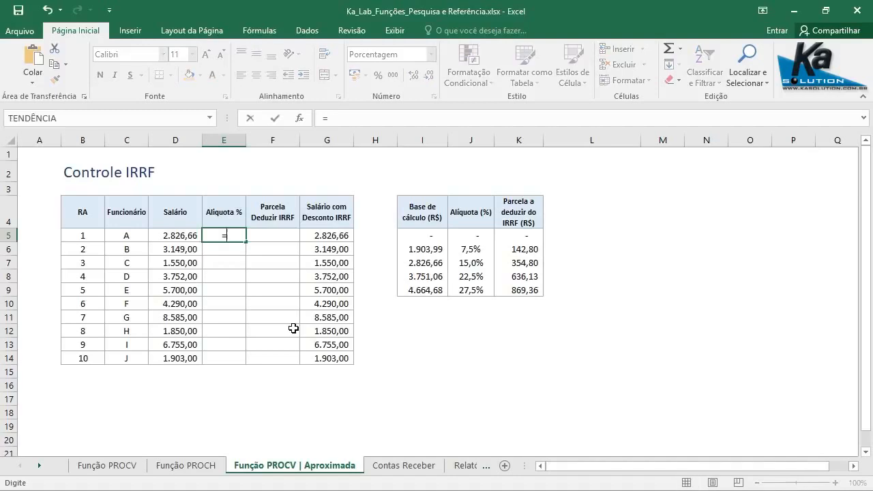
pyautogui.write('PROC')
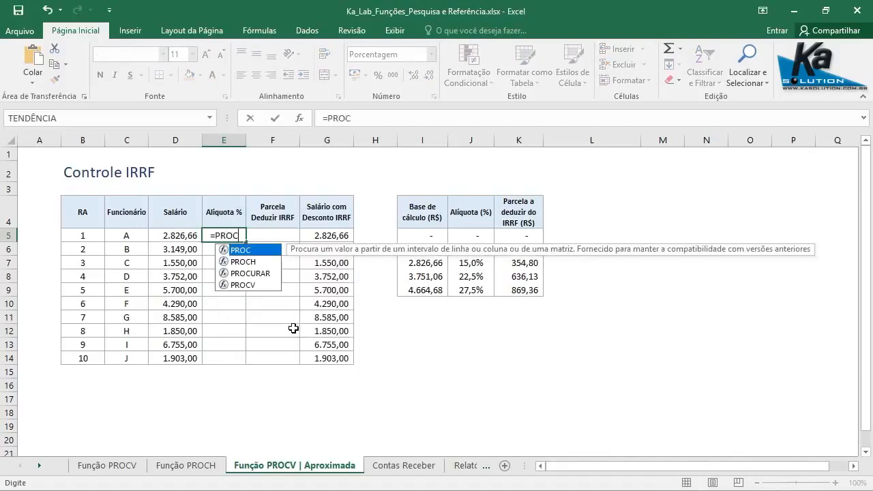
pyautogui.write('V')
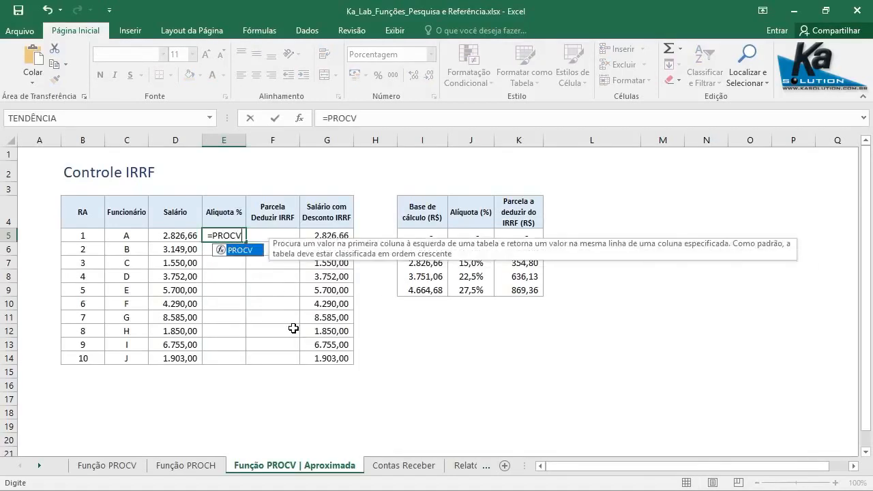
pyautogui.doubleClick(239, 251)
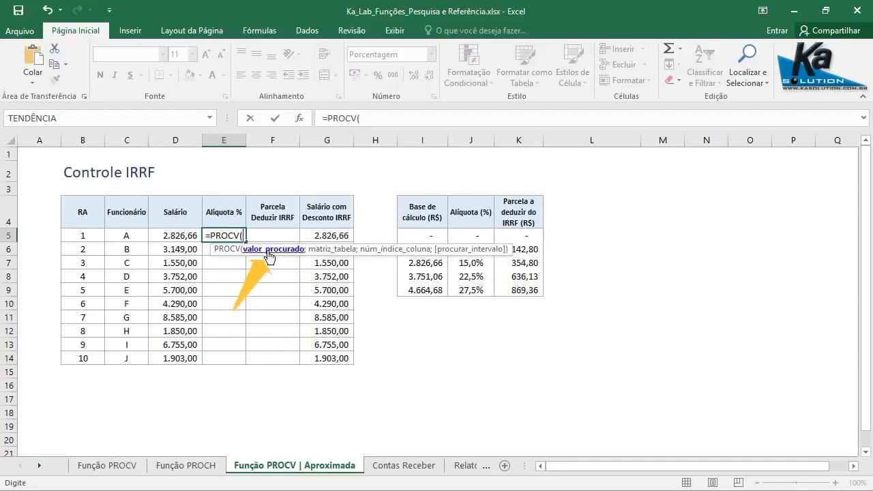
pyautogui.click(179, 235)
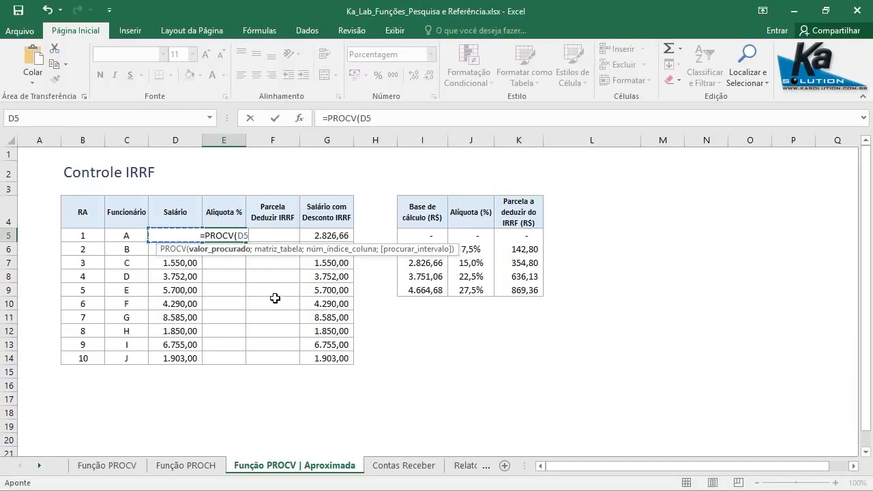
pyautogui.press('F4')
pyautogui.press('F4')
pyautogui.press('F4')
pyautogui.press('F4')
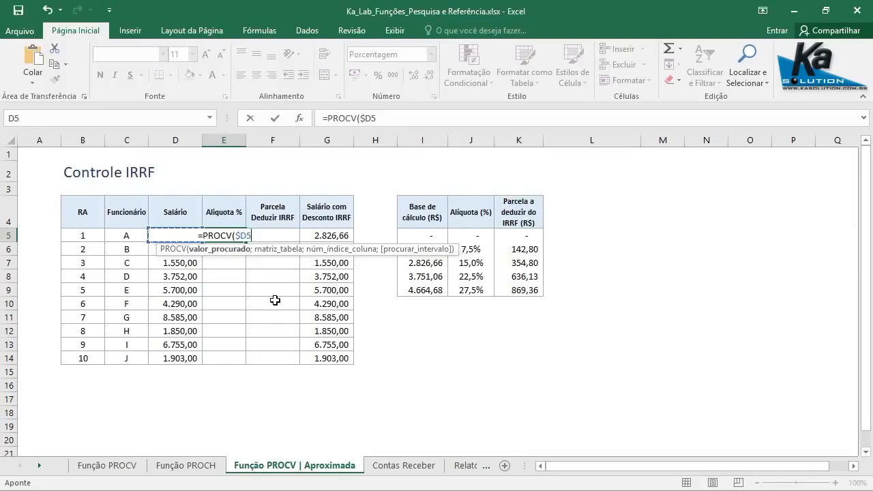
pyautogui.write(';')
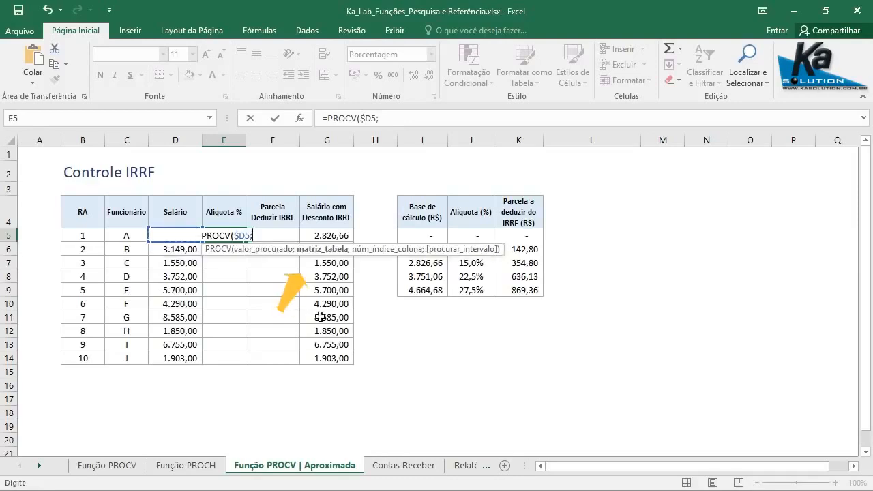
# Step: Complete the E5 formula with the absolute table range $I$5:$K$9, column index 2 and approximate match VERDADEIRO
pyautogui.click(414, 234)
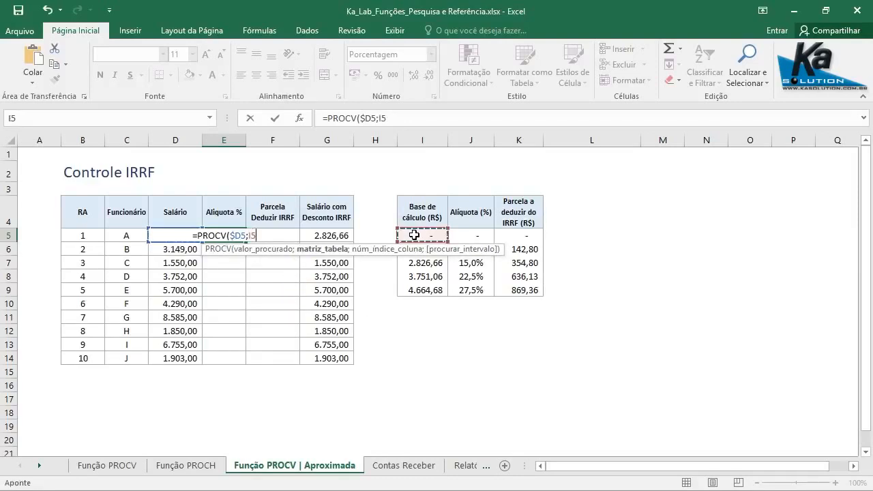
pyautogui.moveTo(414, 235); pyautogui.dragTo(530, 283)
pyautogui.press('F4')
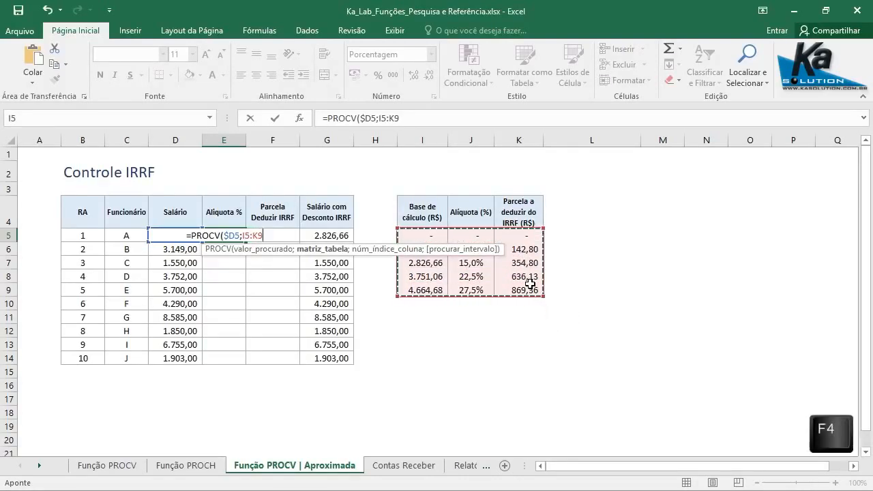
pyautogui.press('F4')
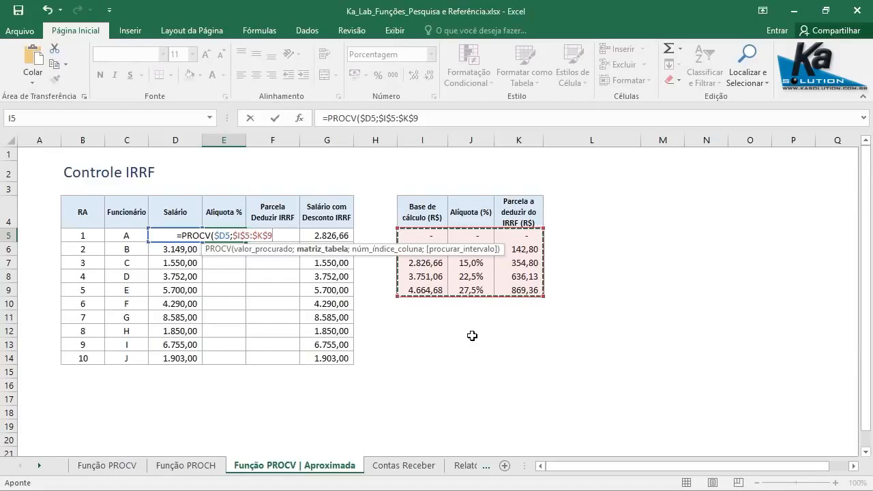
pyautogui.write(';')
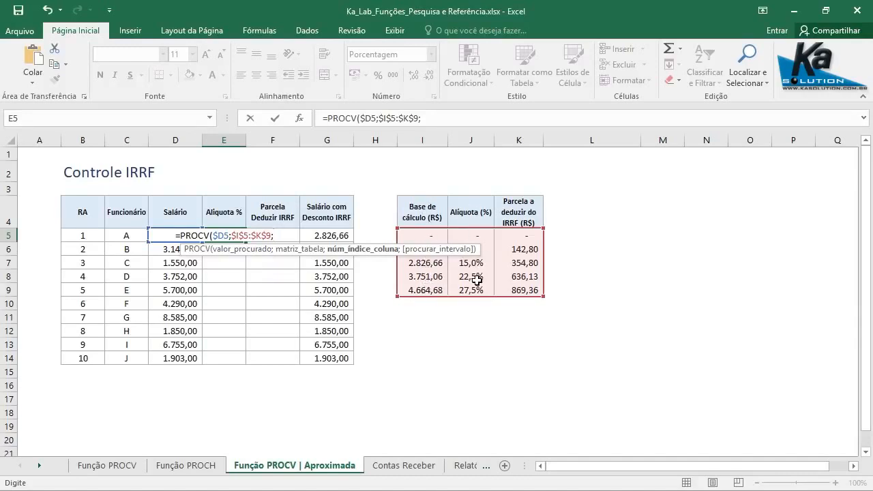
pyautogui.write('2')
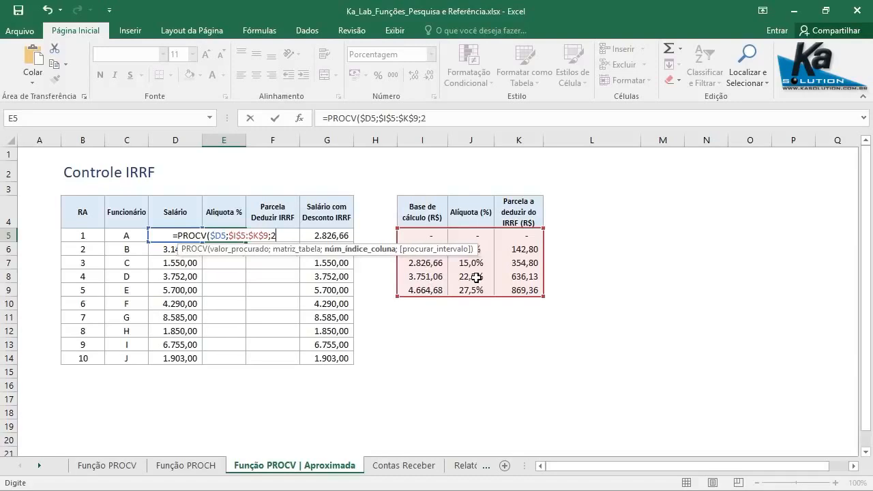
pyautogui.write(';')
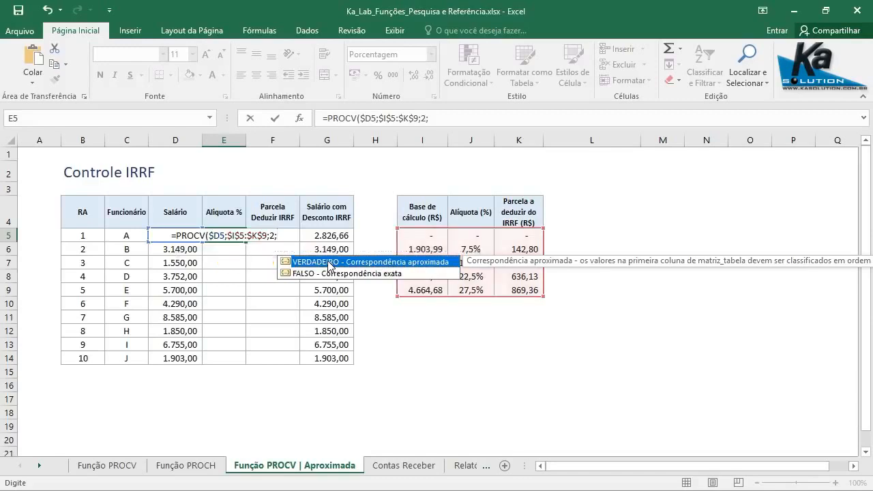
pyautogui.doubleClick(329, 262)
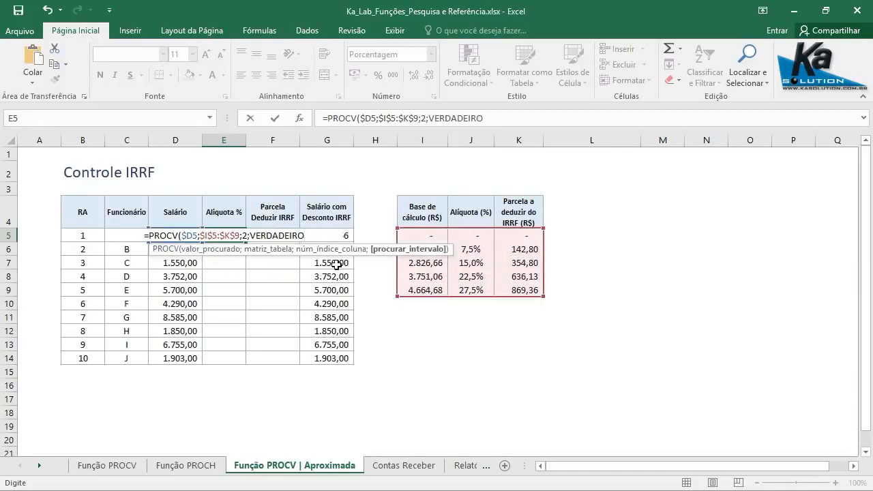
pyautogui.write(')')
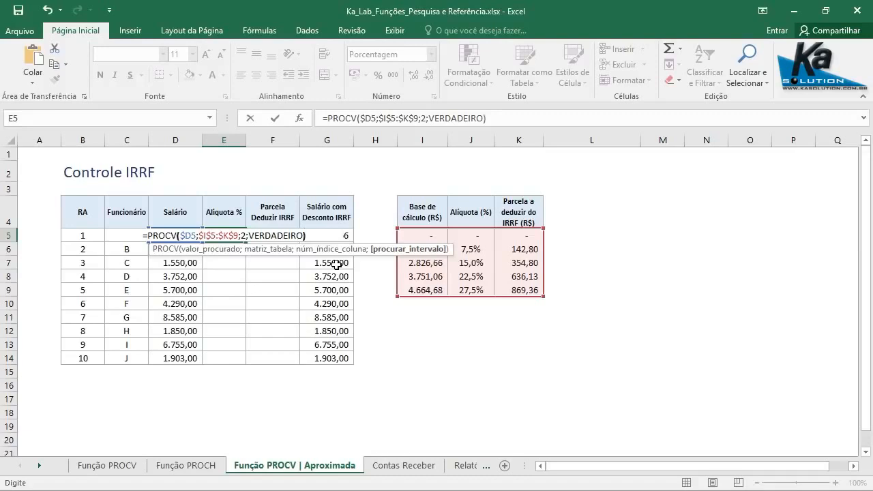
pyautogui.click(275, 118)
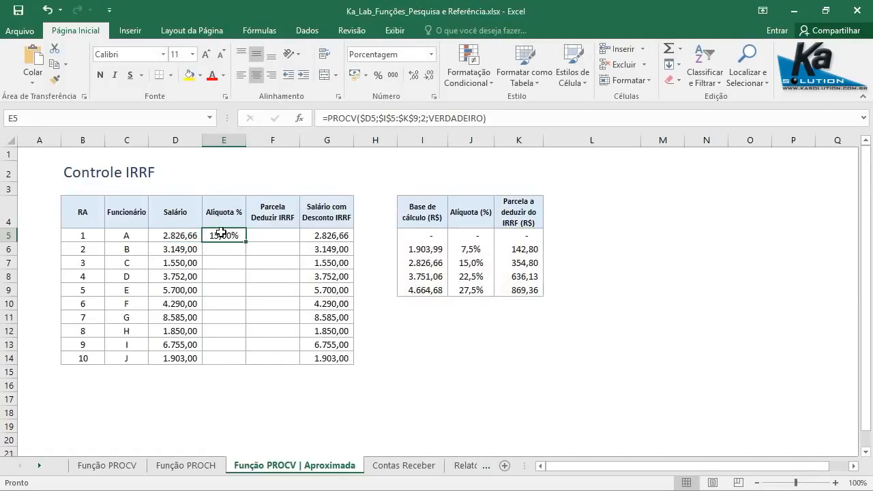
# Step: Set employee A's Salário in D5 to 10485,67 to test the approximate-match lookup
pyautogui.click(183, 236)
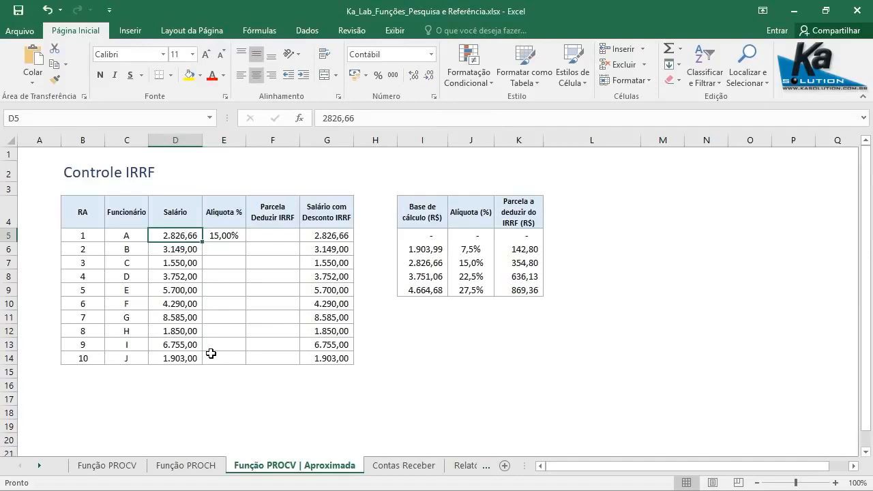
pyautogui.write('104')
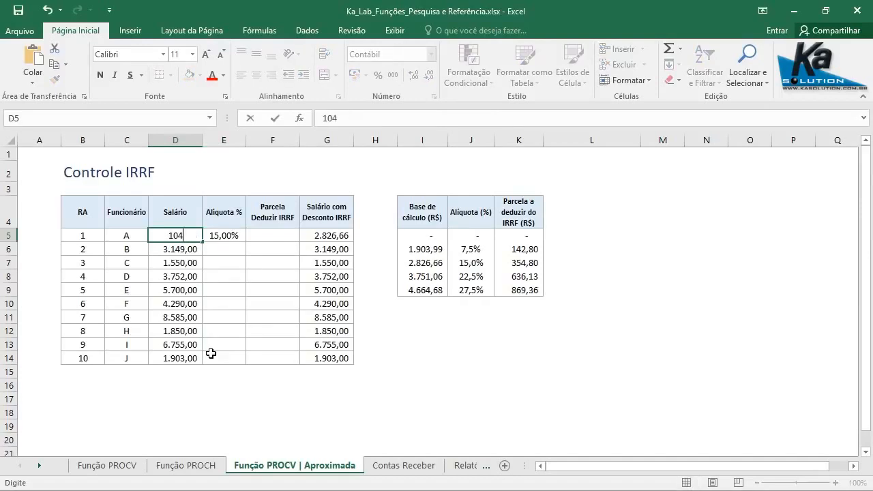
pyautogui.write('85,67')
pyautogui.click(275, 119)
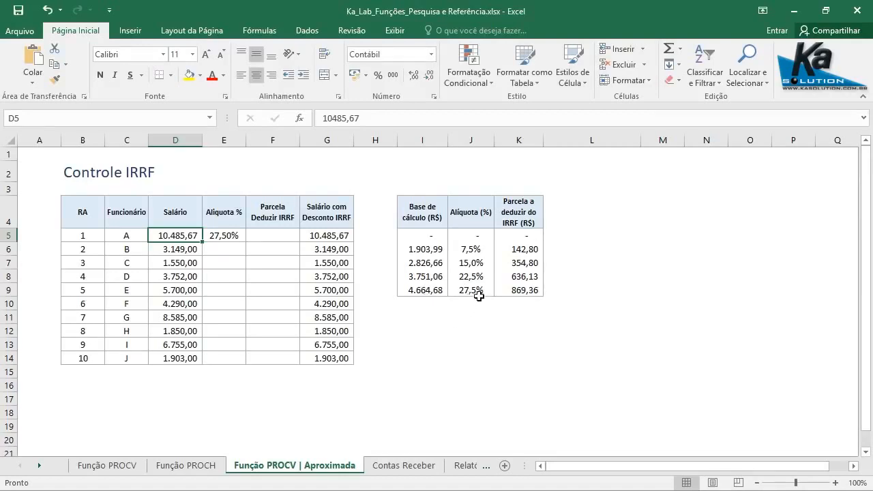
# Step: Fill the Aliquota % formula from E5 down to E14 for all employees
pyautogui.click(237, 237)
pyautogui.moveTo(246, 243); pyautogui.dragTo(243, 358)
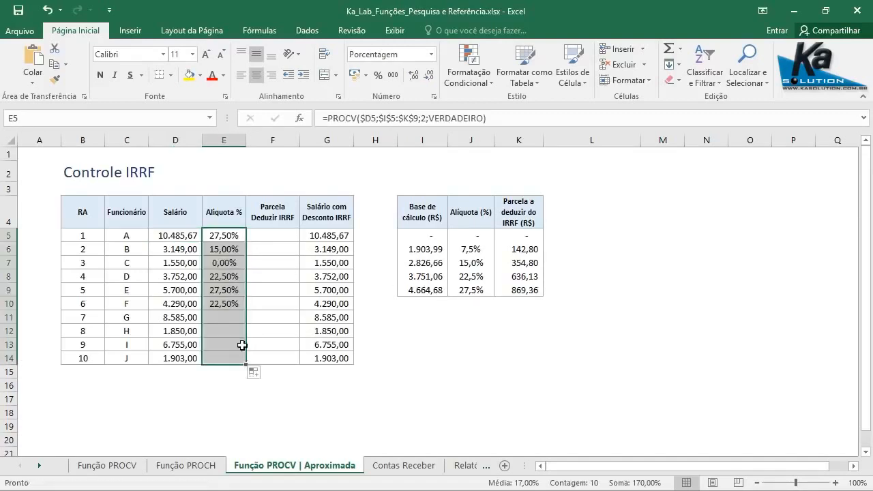
pyautogui.click(175, 236)
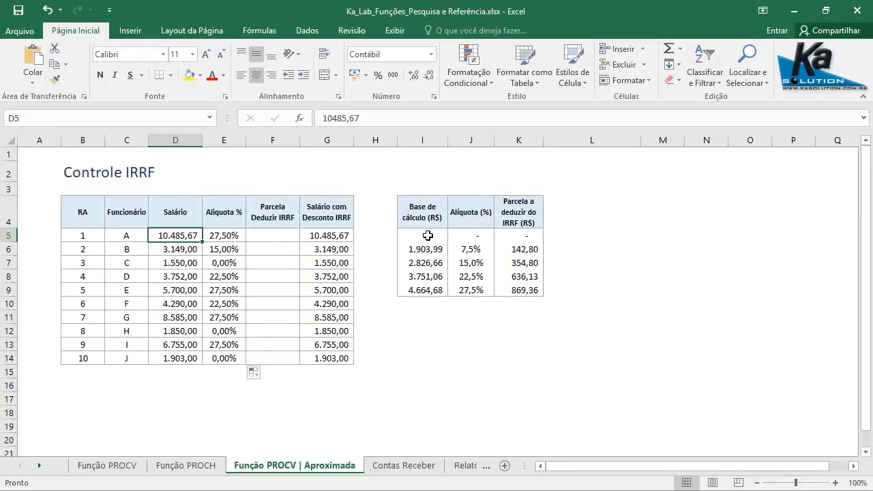
# Step: Copy the E5 formula across to F5 under Parcela Deduzir IRRF, filling without formatting
pyautogui.click(219, 235)
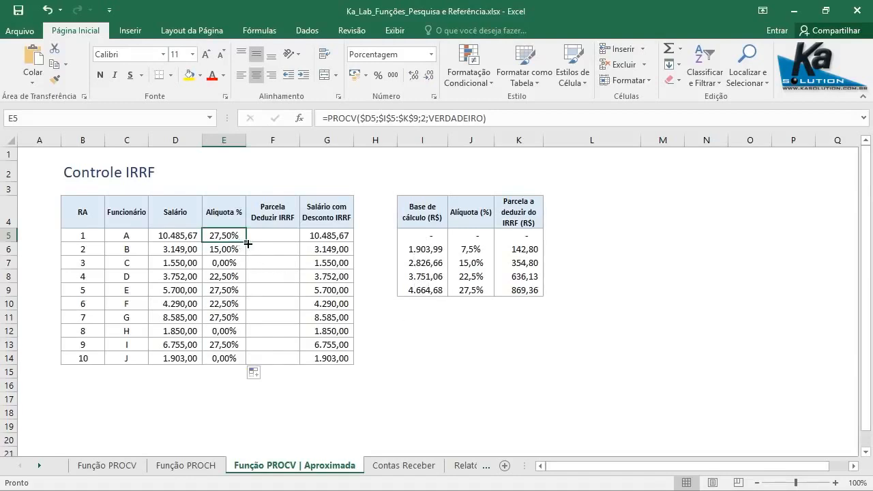
pyautogui.moveTo(249, 243); pyautogui.dragTo(287, 245)
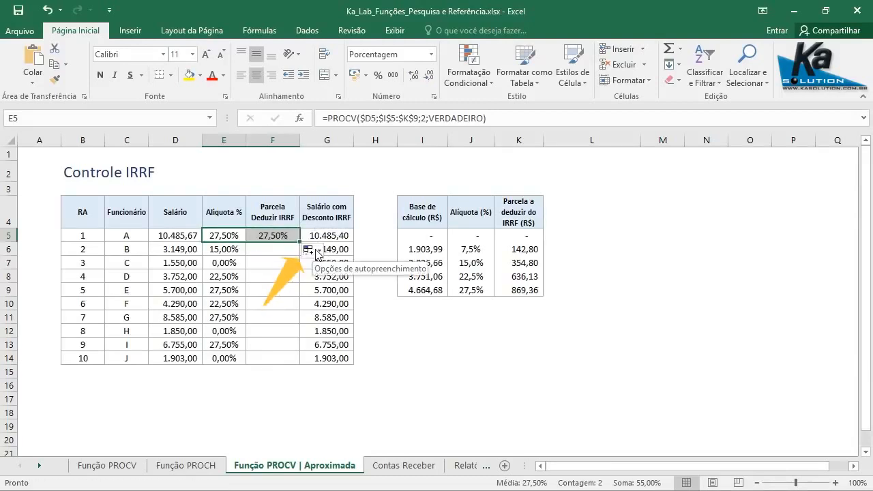
pyautogui.click(311, 250)
pyautogui.click(355, 299)
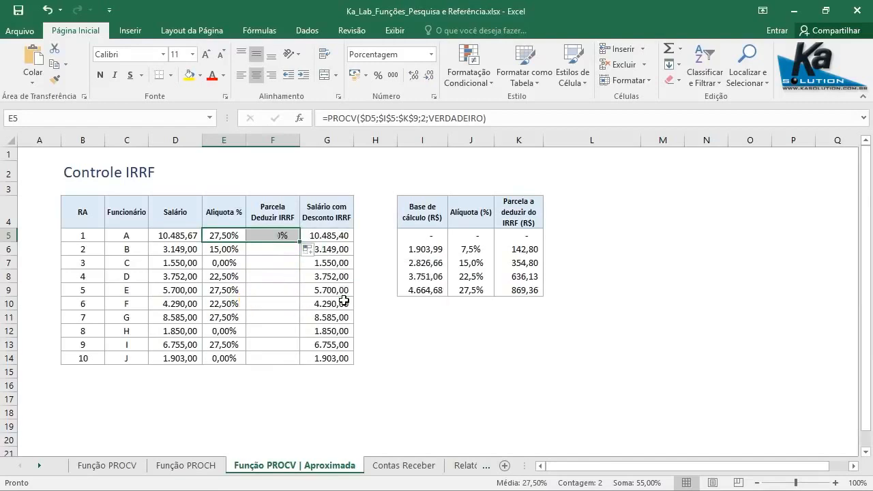
# Step: Change the column index in the F5 PROCV formula to 3 to return the Parcela a deduzir
pyautogui.click(284, 235)
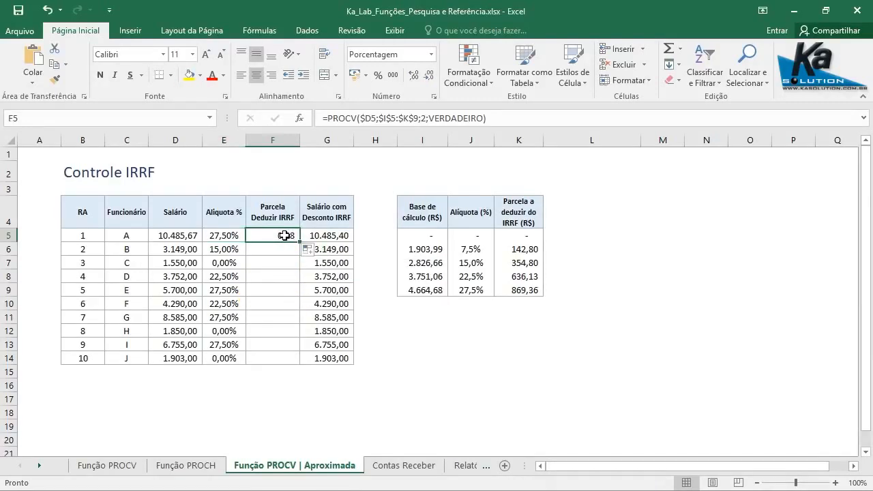
pyautogui.click(423, 117)
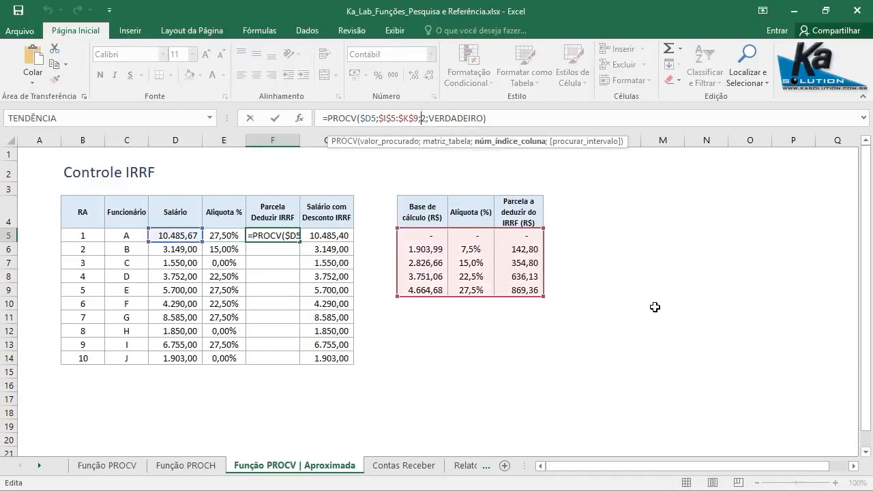
pyautogui.press('Delete')
pyautogui.write('3')
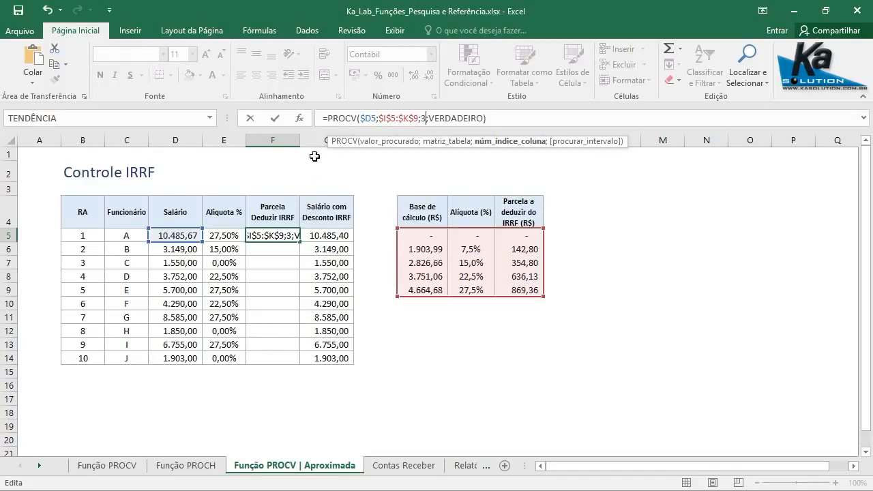
pyautogui.click(274, 119)
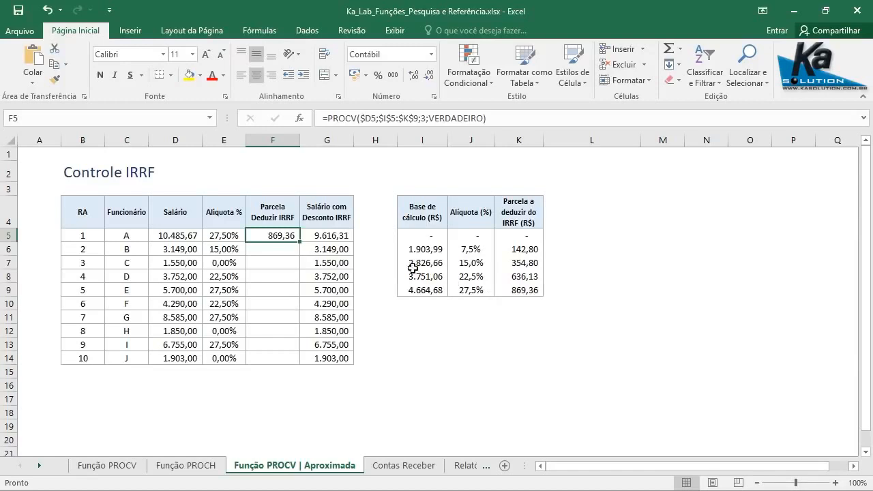
# Step: Fill the Parcela Deduzir IRRF formula from F5 down to F14 and check the Salário com Desconto IRRF formula in G5
pyautogui.moveTo(300, 243); pyautogui.dragTo(299, 362)
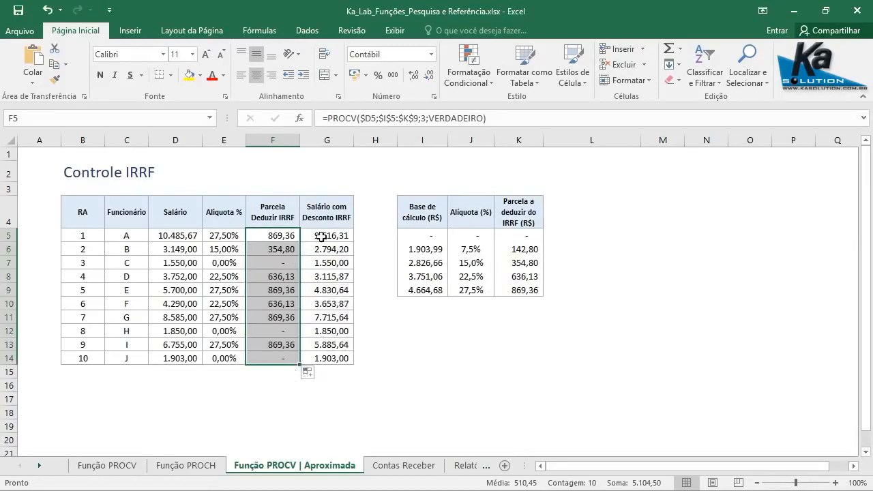
pyautogui.click(344, 235)
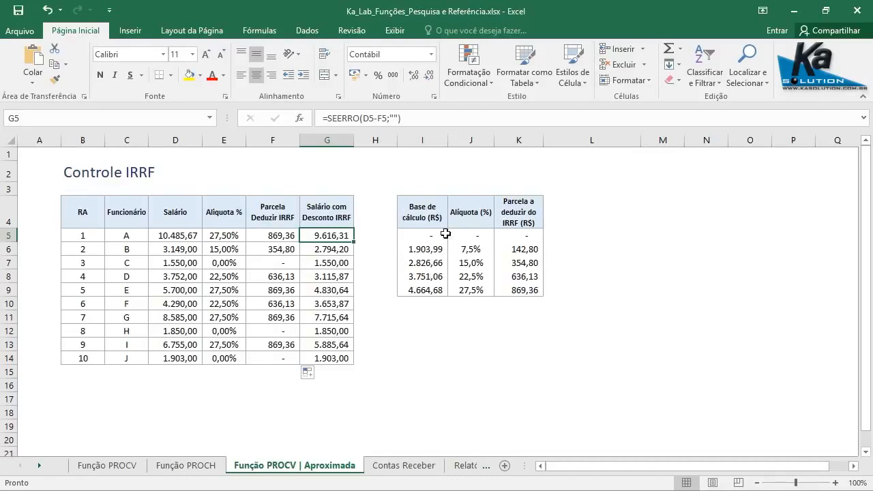
pyautogui.click(274, 235)
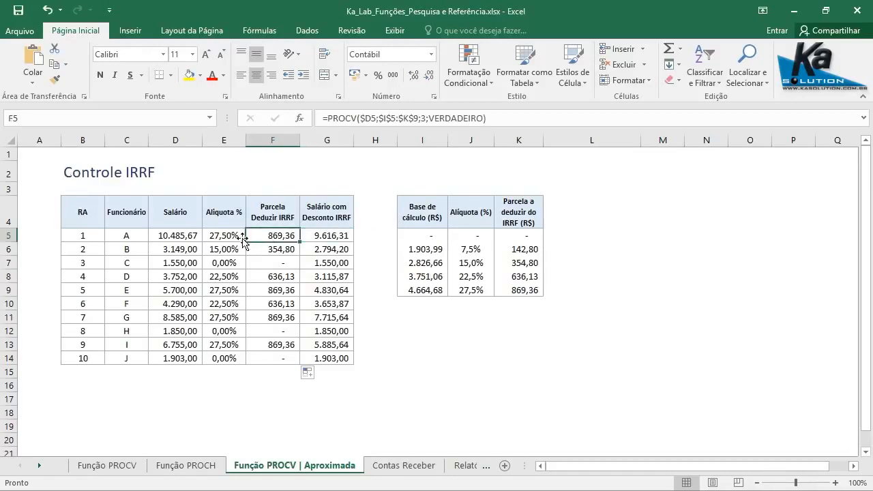
pyautogui.click(68, 176)
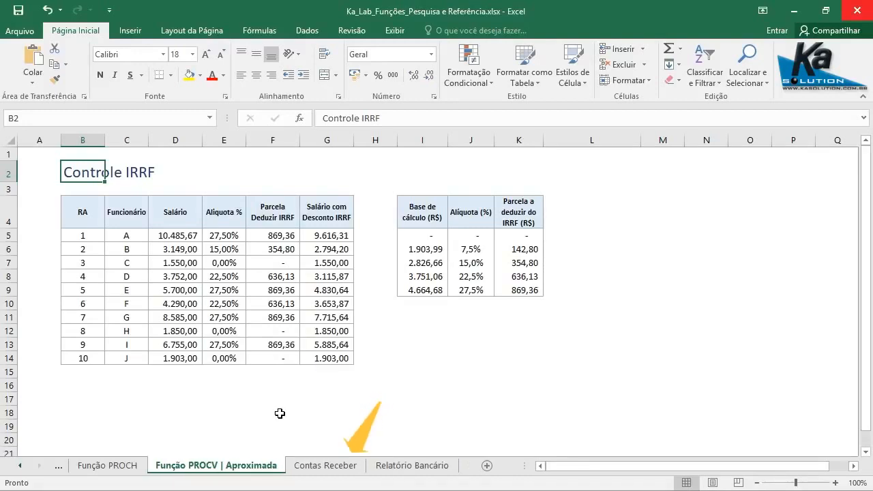
# Step: Compare the Contas Receber table with the payments listed on the Relatório Bancário sheet
pyautogui.click(339, 470)
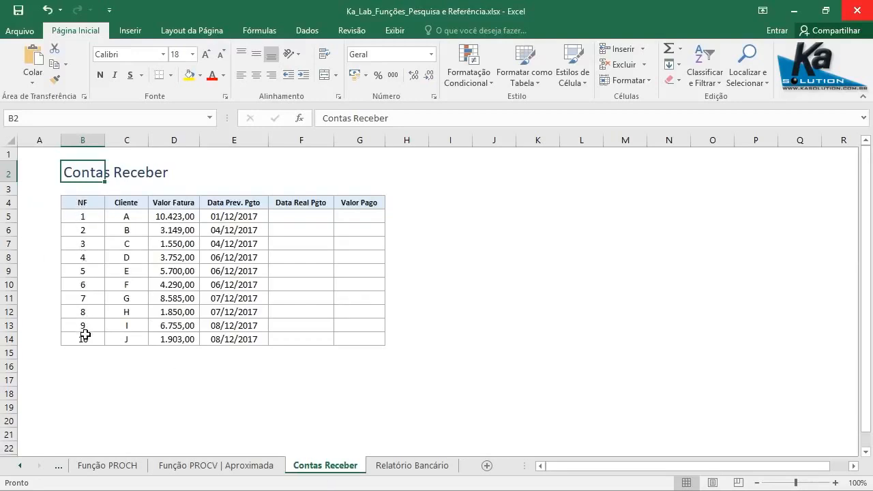
pyautogui.click(414, 465)
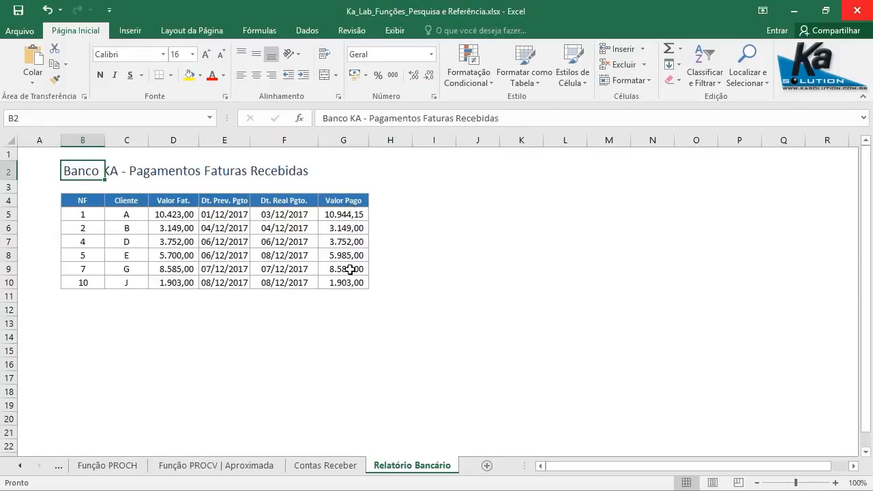
pyautogui.click(327, 466)
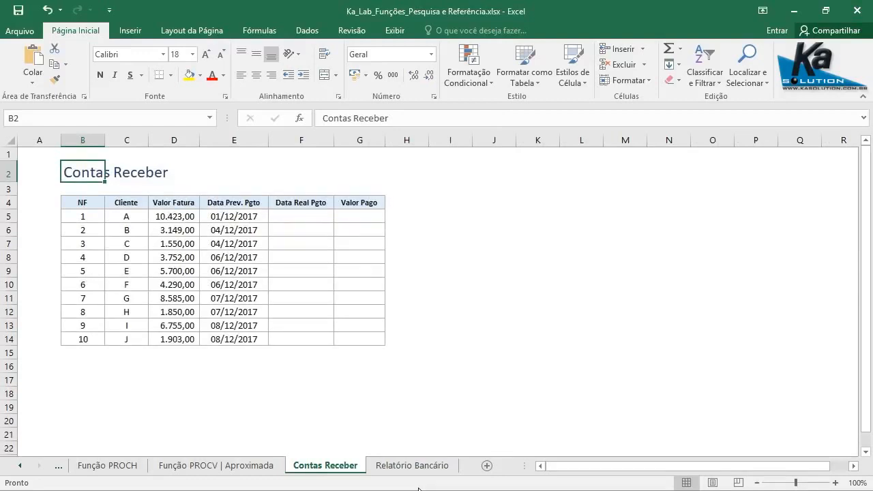
pyautogui.click(412, 466)
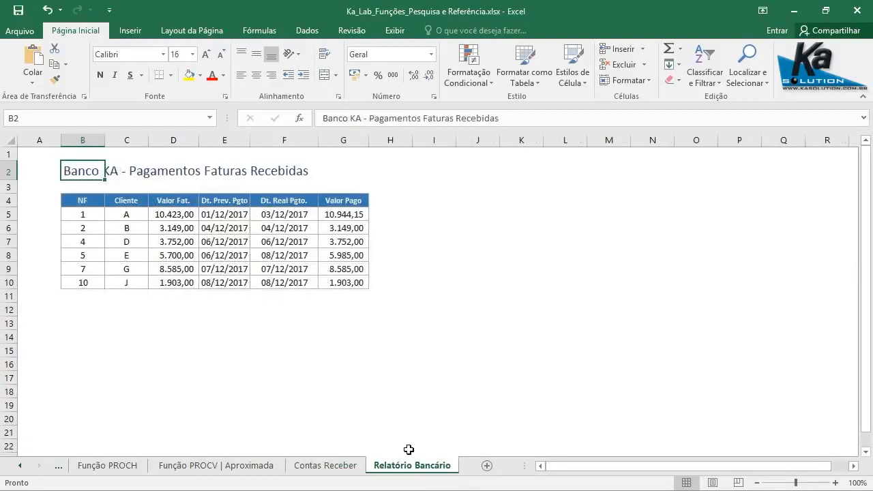
pyautogui.click(327, 470)
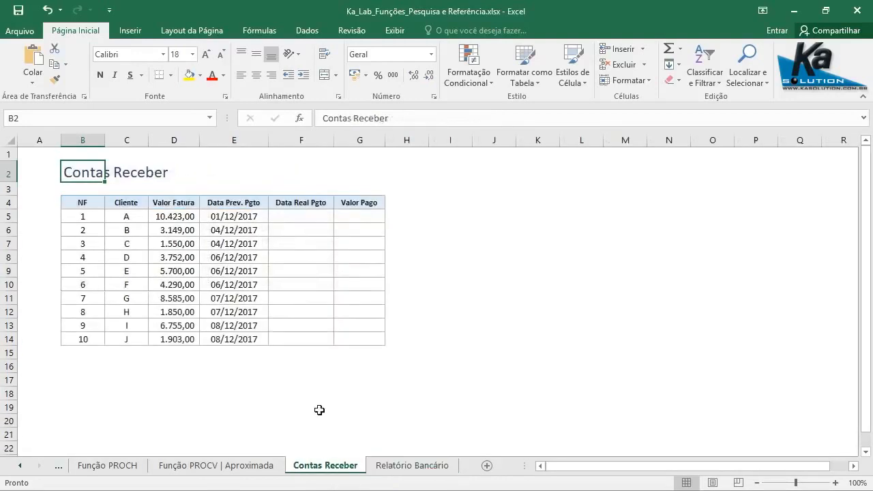
# Step: Check which cells the named range Dados_Banco covers, then return to cell F5 on the Contas Receber sheet
pyautogui.click(303, 216)
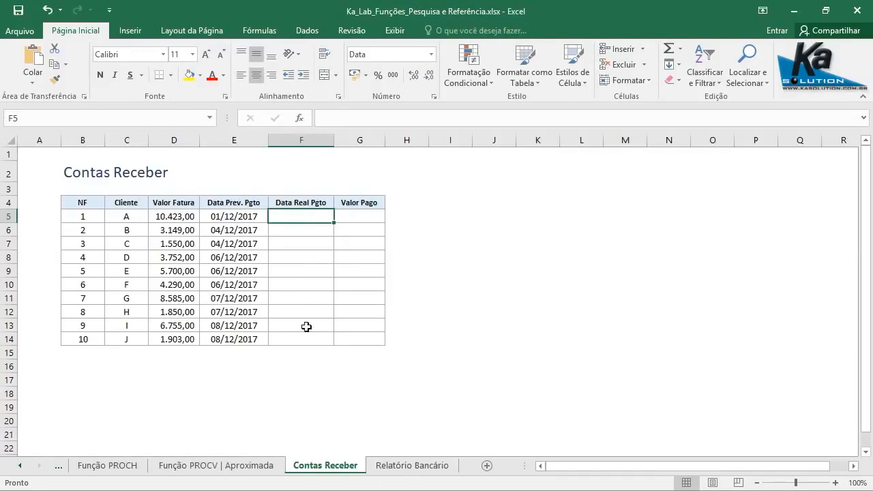
pyautogui.click(211, 118)
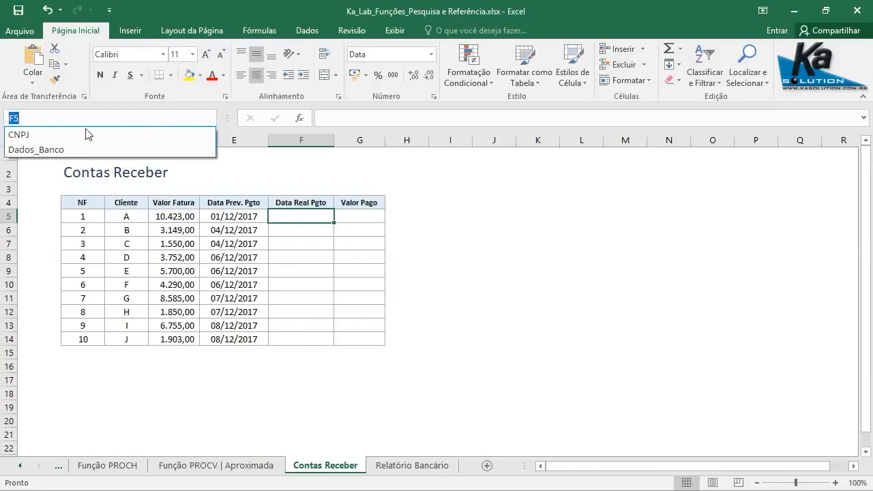
pyautogui.click(52, 152)
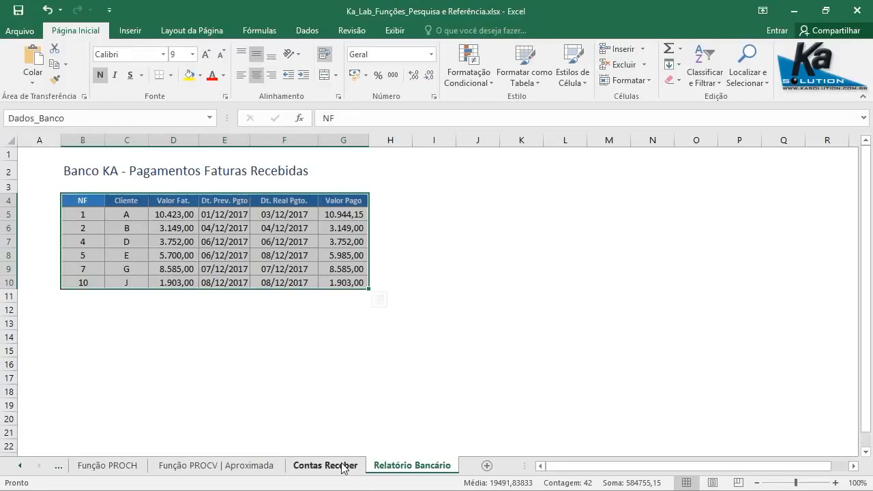
pyautogui.click(74, 169)
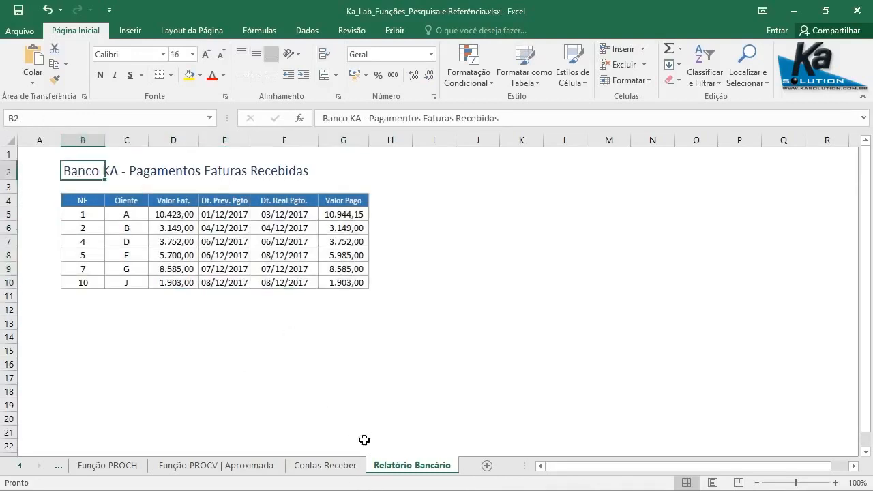
pyautogui.click(336, 465)
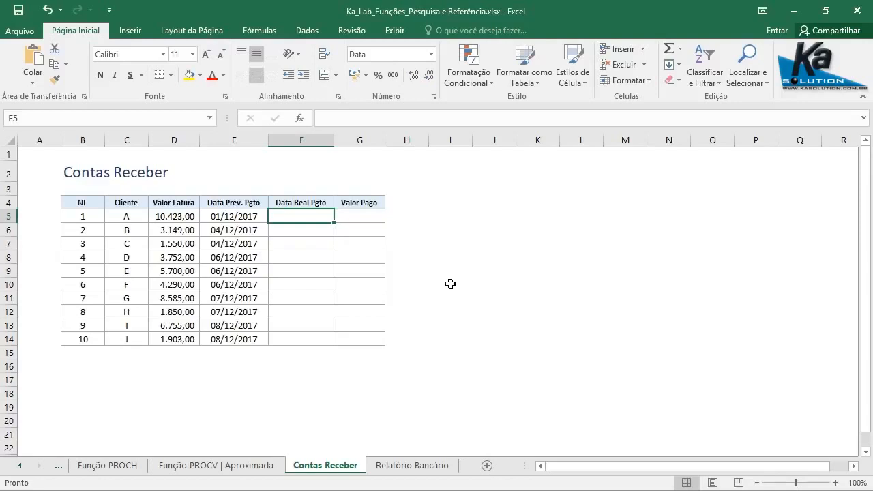
# Step: Start a SEERRO formula with a nested PROCV in F5, under Data Real Pgto
pyautogui.write('=')
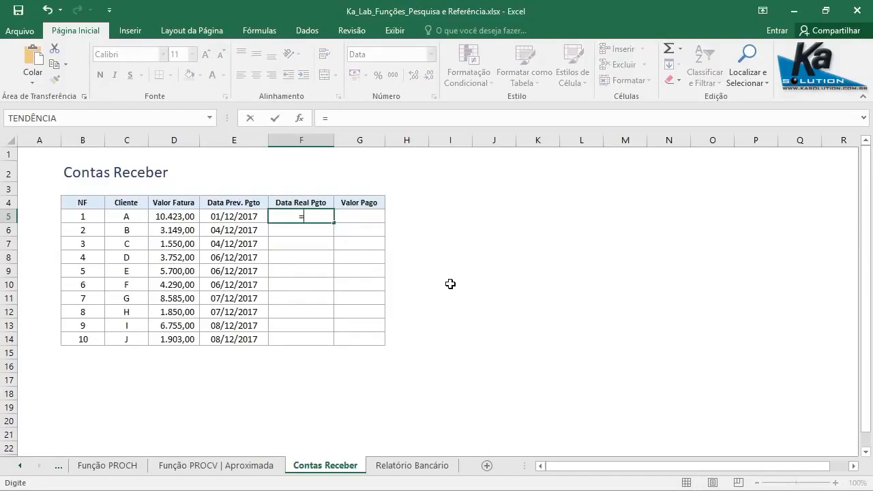
pyautogui.write('P')
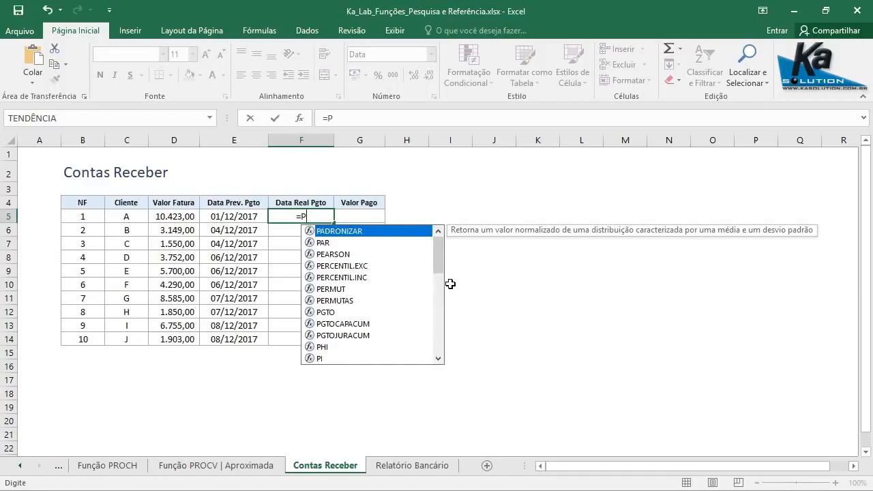
pyautogui.press('BackSpace')
pyautogui.write('SE')
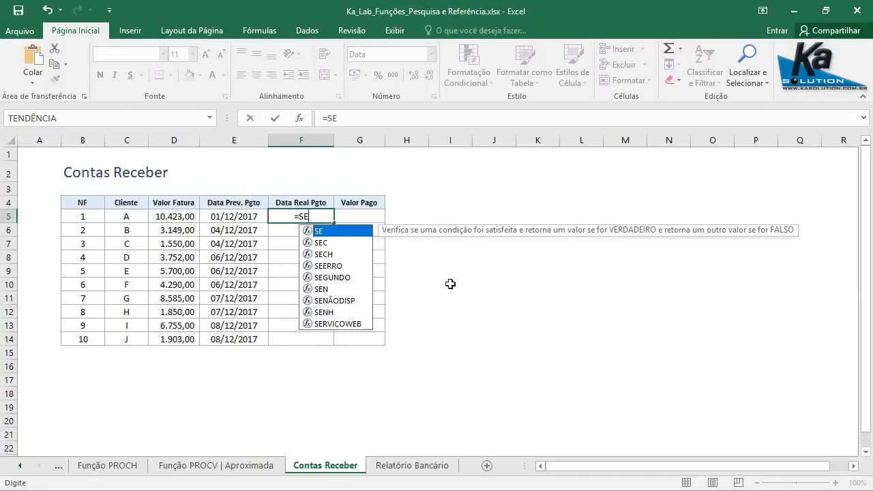
pyautogui.doubleClick(333, 266)
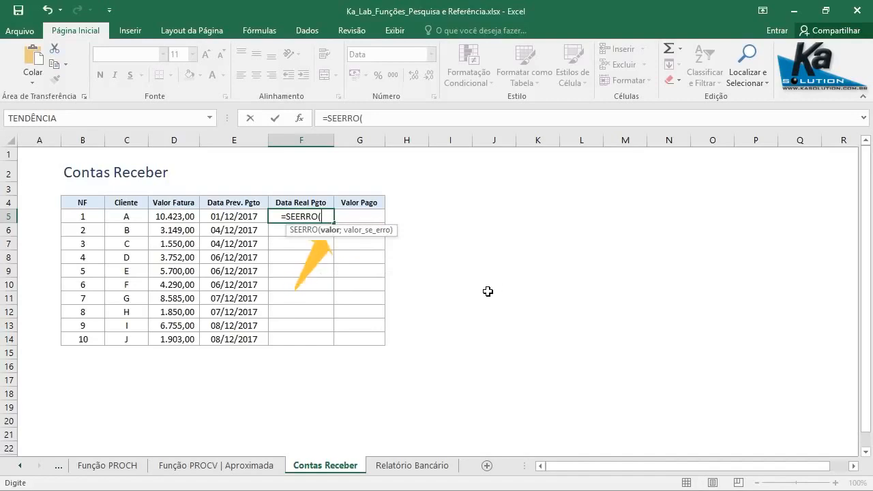
pyautogui.write('PROC')
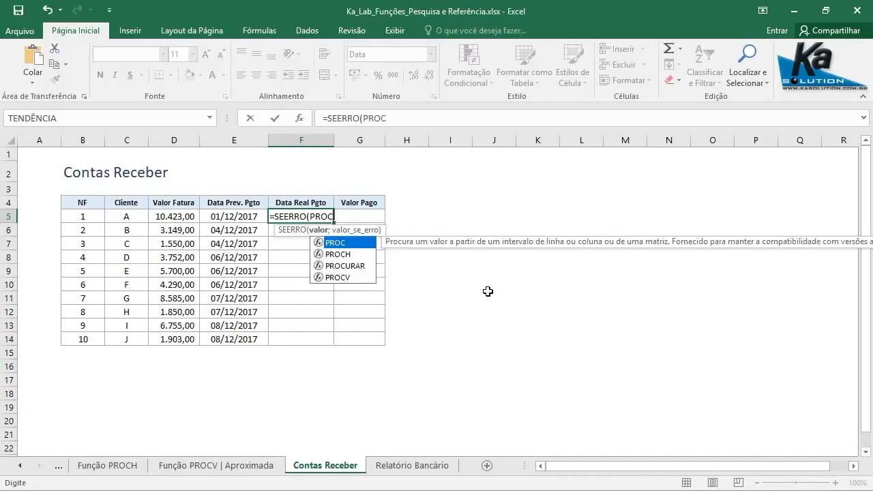
pyautogui.write('V(')
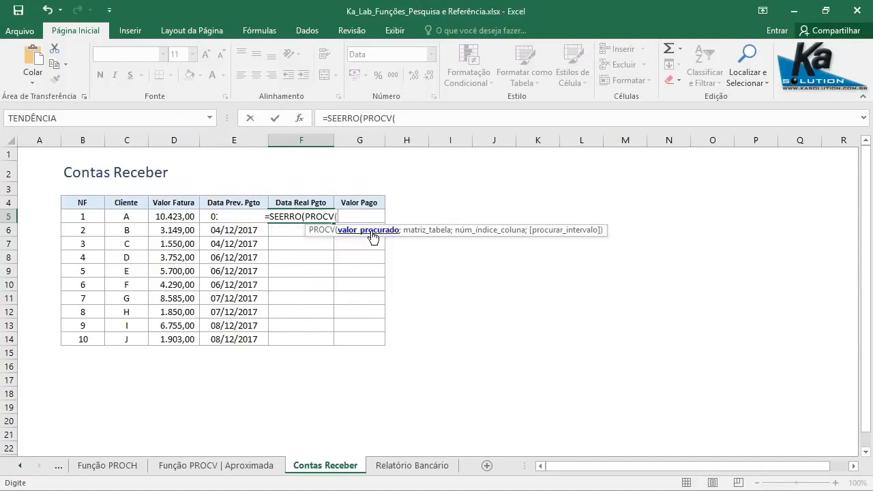
# Step: Use the NF in B5 as the PROCV lookup value, with only its column locked as $B5
pyautogui.click(80, 217)
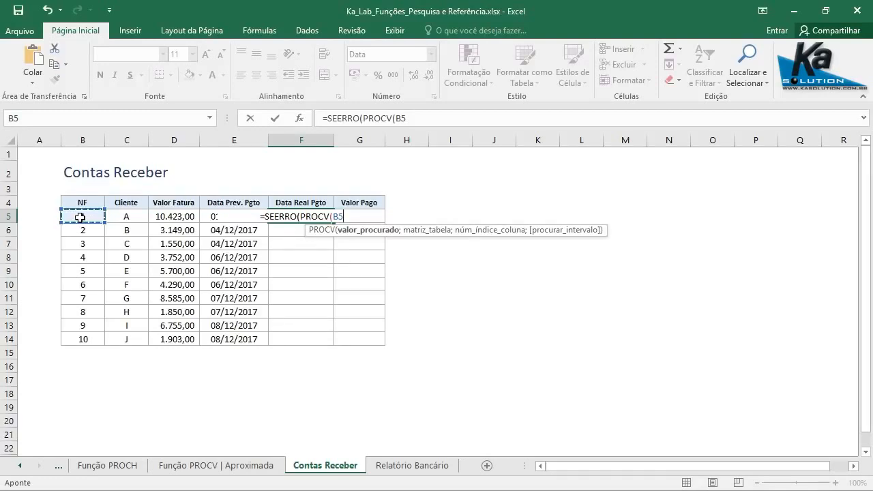
pyautogui.press('F4')
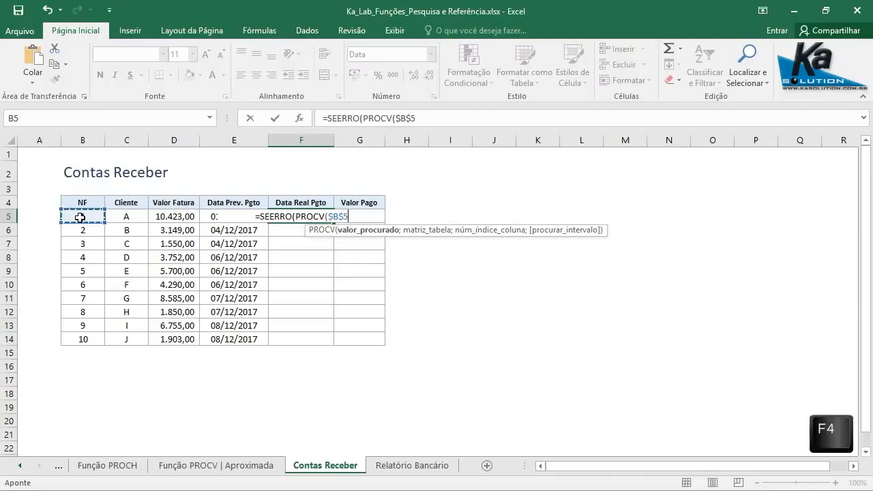
pyautogui.press('F4')
pyautogui.press('F4')
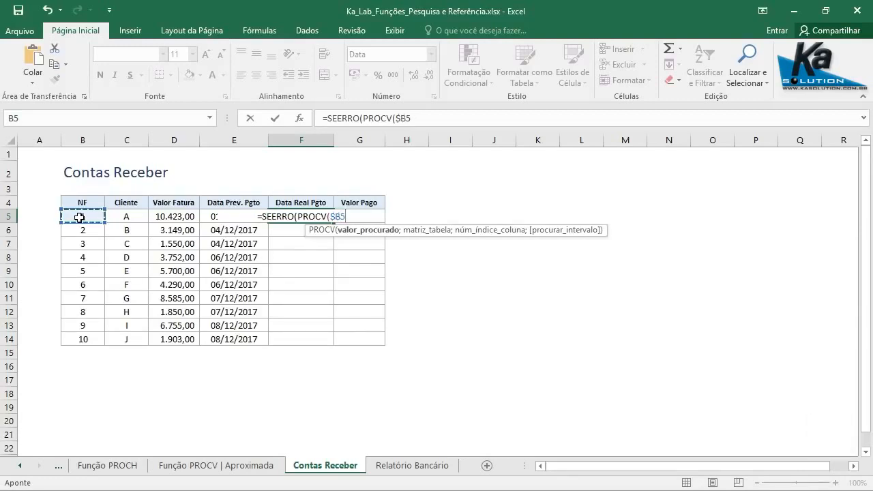
pyautogui.write(';')
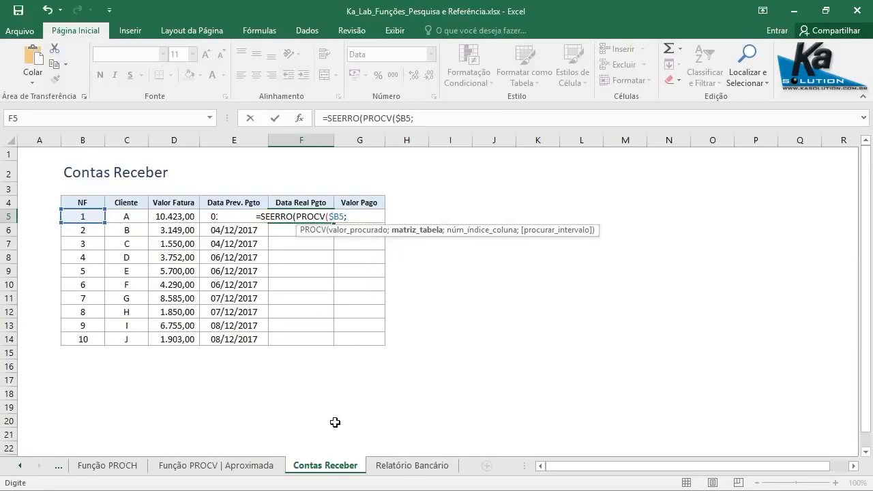
# Step: Insert the named range Dados_Banco as the table array of the PROCV in F5
pyautogui.press('F3')
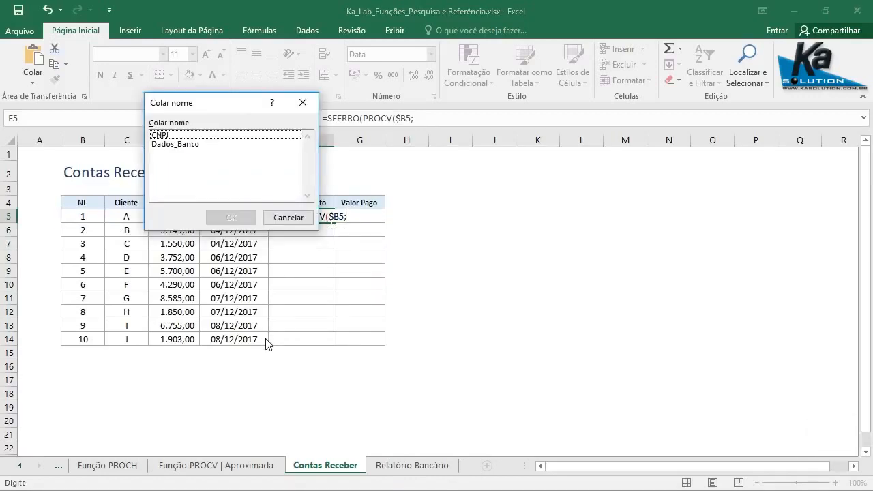
pyautogui.click(172, 146)
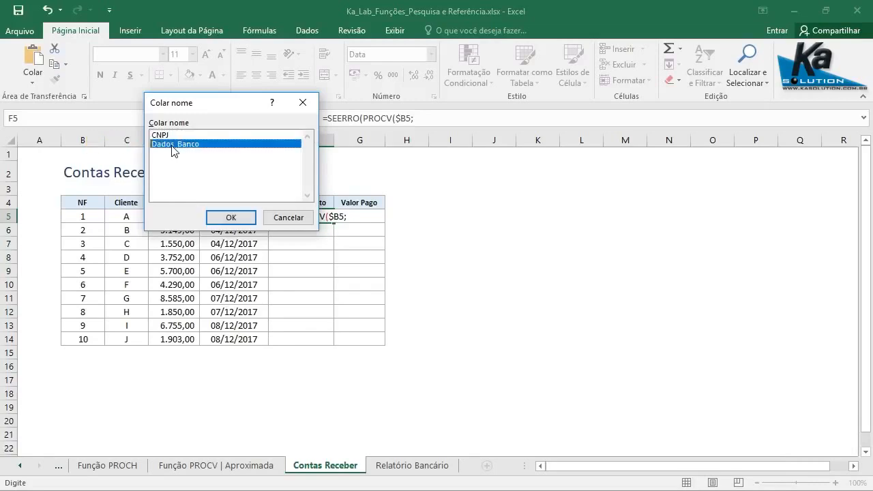
pyautogui.click(230, 218)
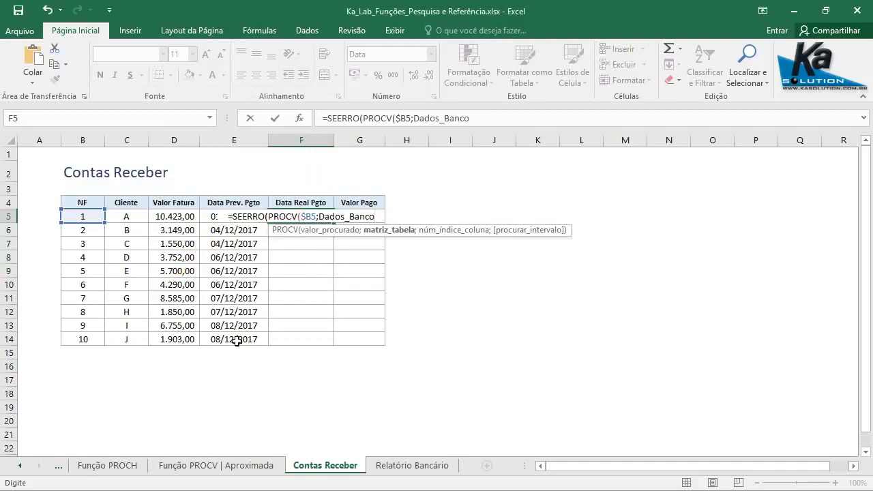
pyautogui.write(';')
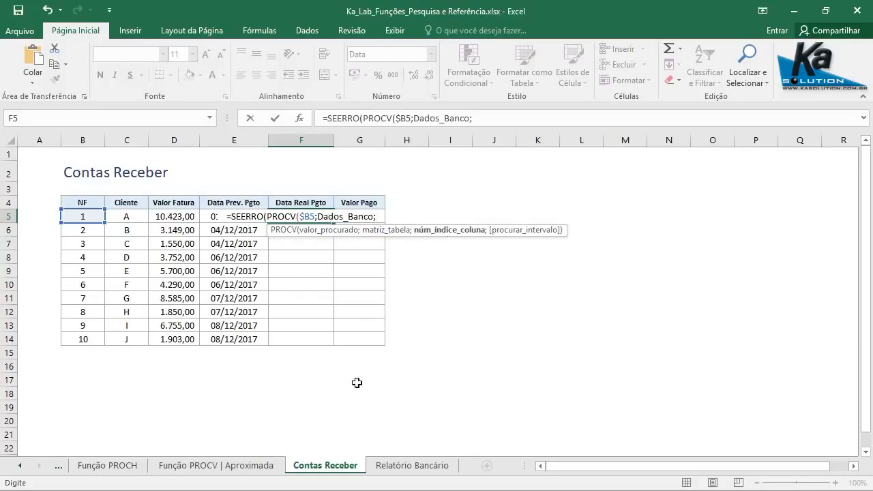
# Step: Check the position of the Dt. Real Pgto. column on Relatório Bancário and delete the sheet reference this adds to the F5 formula
pyautogui.click(403, 463)
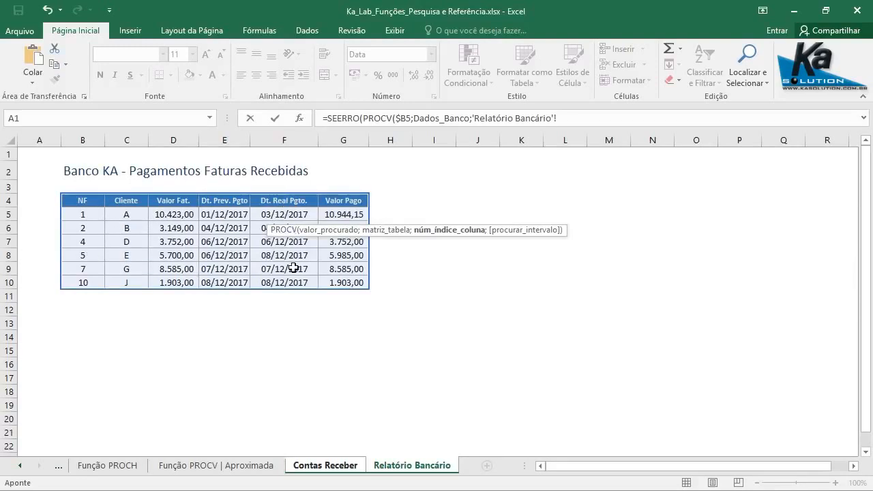
pyautogui.click(319, 466)
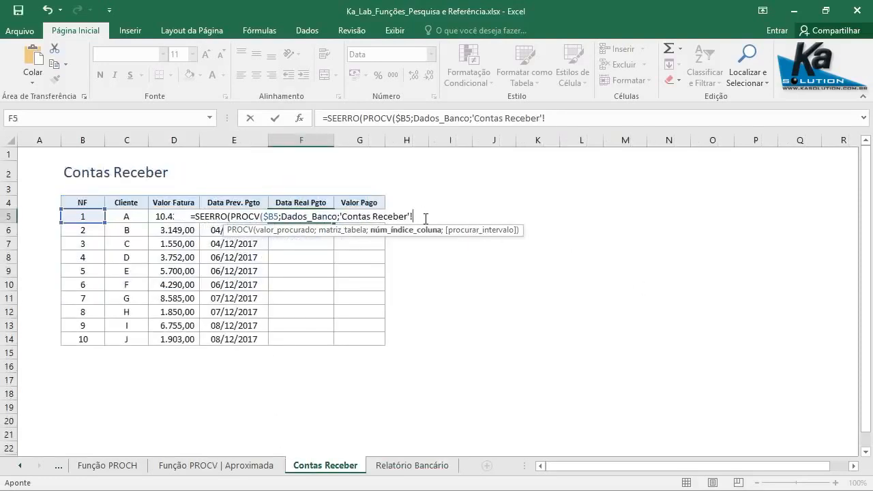
pyautogui.press('BackSpace')
pyautogui.press('BackSpace')
pyautogui.press('BackSpace')
pyautogui.press('BackSpace')
pyautogui.press('BackSpace')
pyautogui.press('BackSpace')
pyautogui.press('BackSpace')
pyautogui.press('BackSpace')
pyautogui.press('BackSpace')
pyautogui.press('BackSpace')
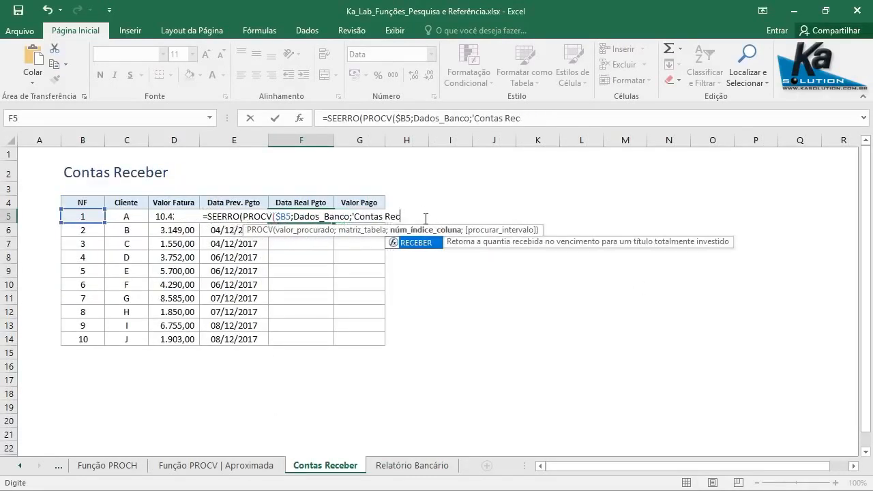
pyautogui.press('BackSpace')
pyautogui.press('BackSpace')
pyautogui.press('BackSpace')
pyautogui.press('BackSpace')
pyautogui.press('BackSpace')
pyautogui.press('BackSpace')
pyautogui.press('BackSpace')
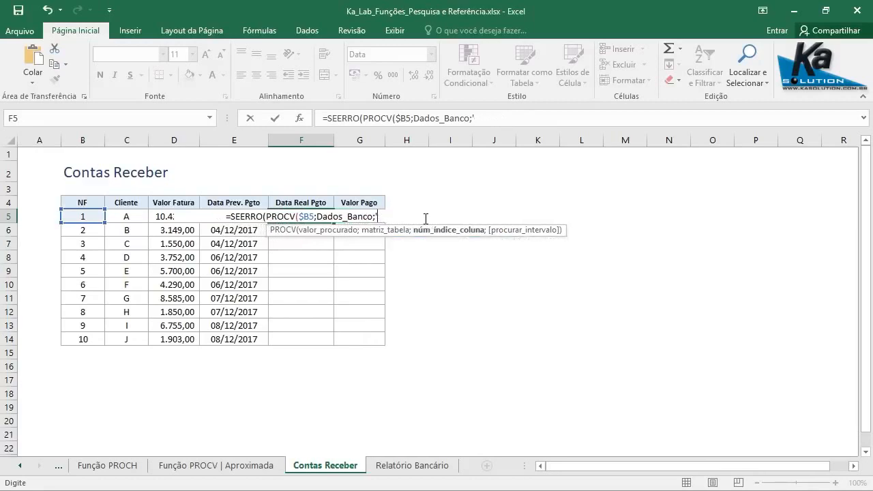
# Step: Set the PROCV column index to 5 with exact match FALSO and close the PROCV function
pyautogui.write('5')
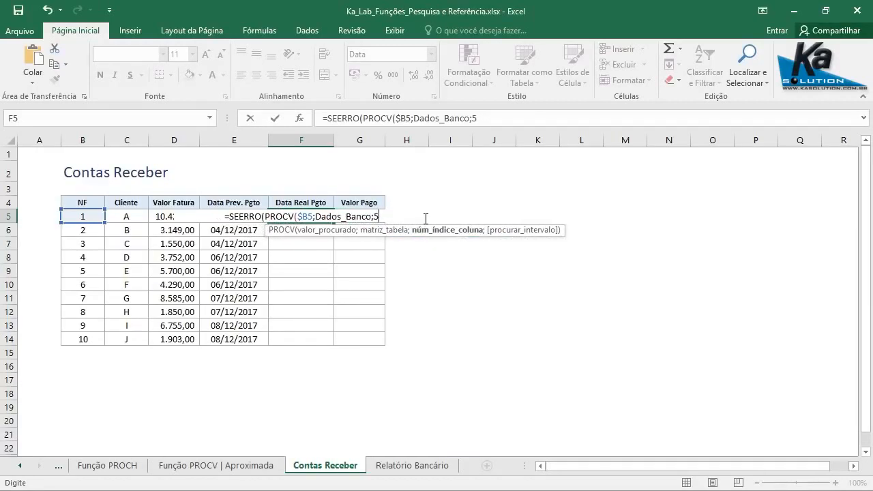
pyautogui.write(';')
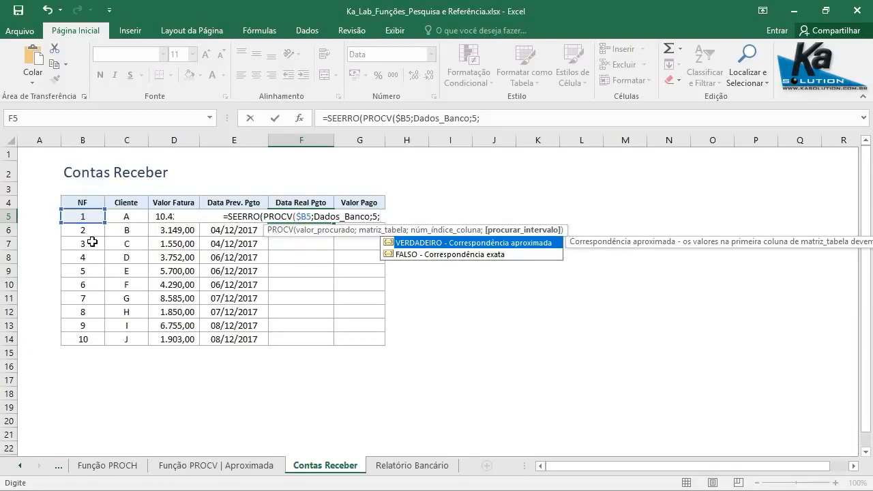
pyautogui.doubleClick(410, 255)
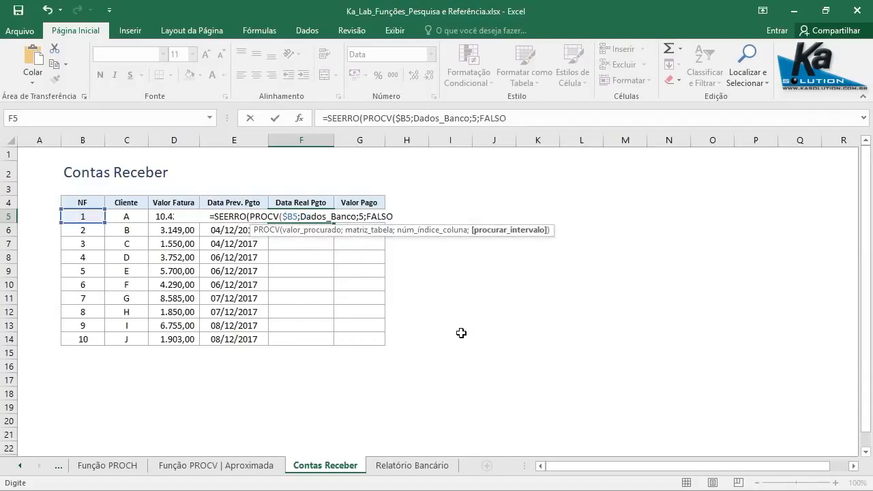
pyautogui.write(')')
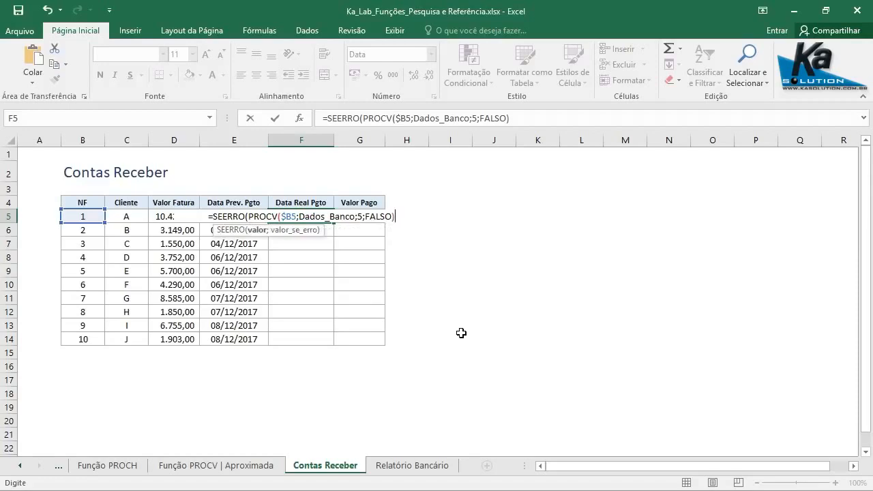
# Step: Set "EM ABERTO" as the SEERRO fallback in F5, confirm the formula and fill it down to F14
pyautogui.write(';')
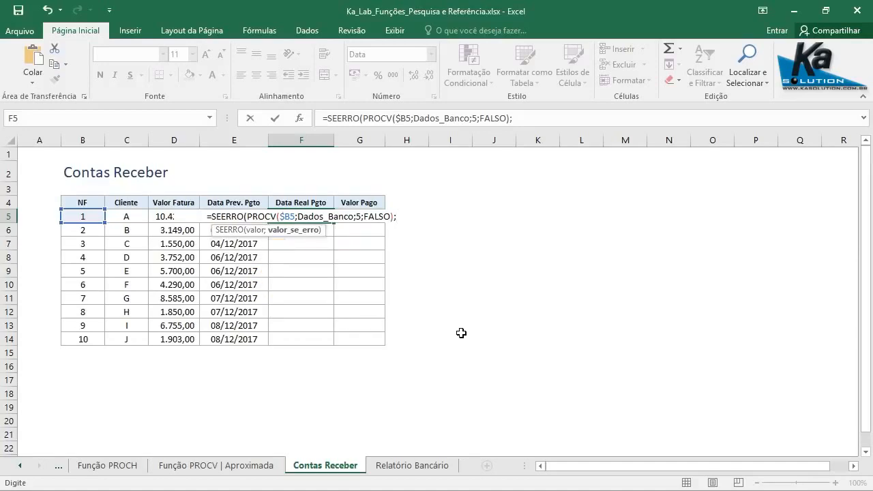
pyautogui.write('"')
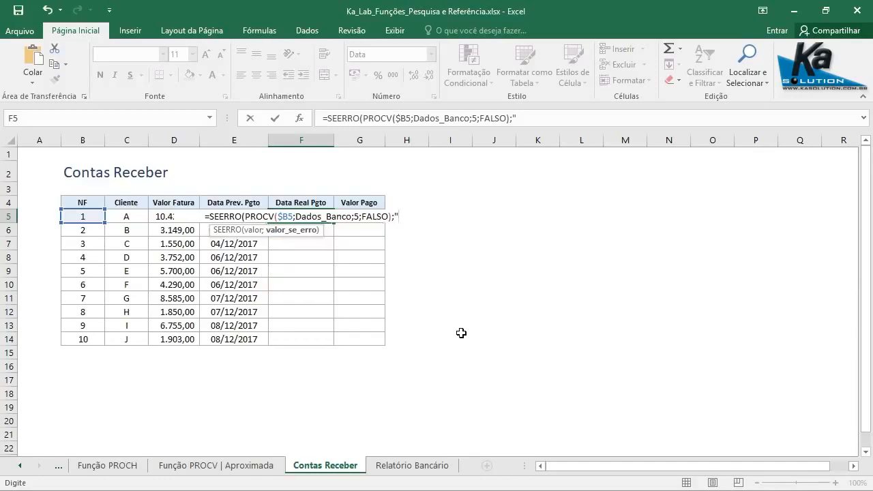
pyautogui.write('EM ABERT')
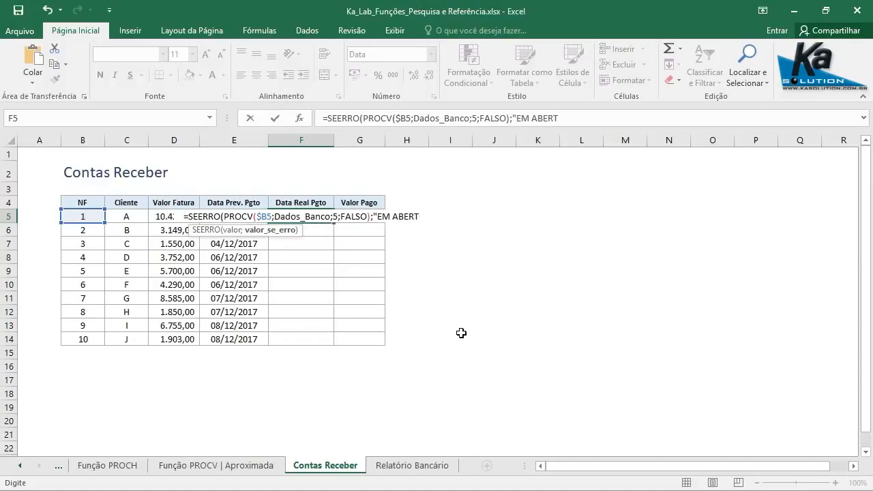
pyautogui.write('O')
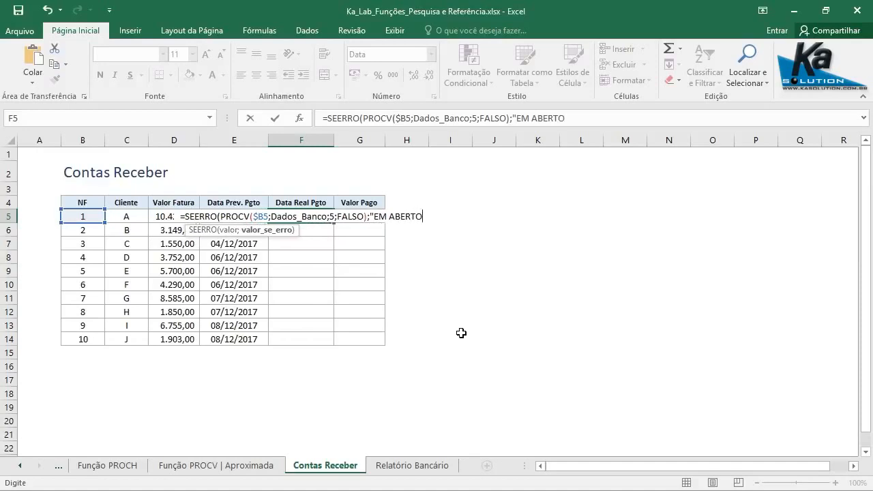
pyautogui.write('")')
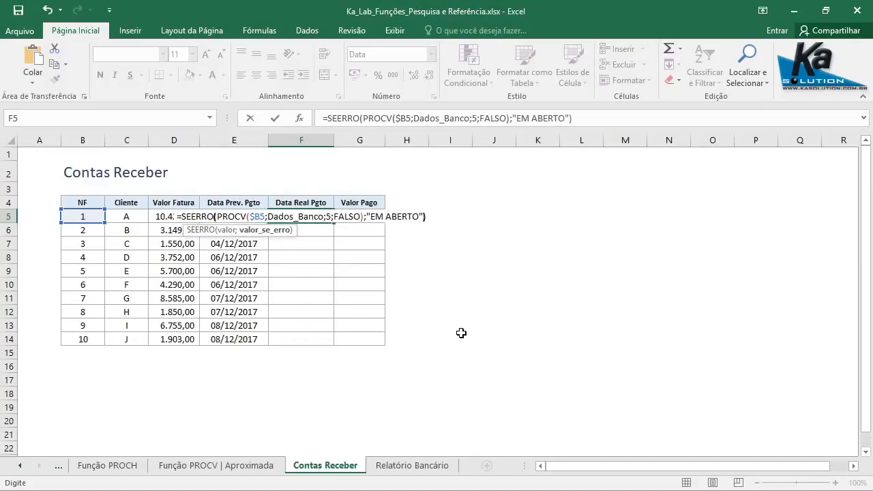
pyautogui.click(276, 118)
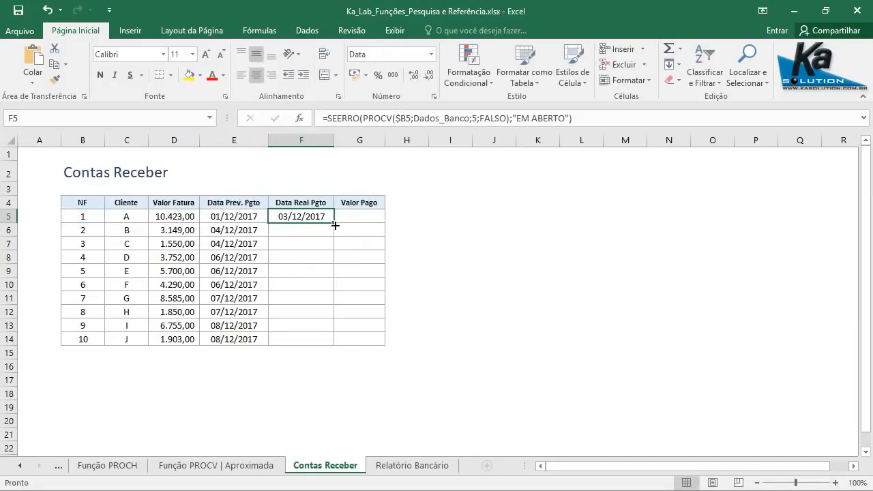
pyautogui.moveTo(335, 224); pyautogui.dragTo(335, 347)
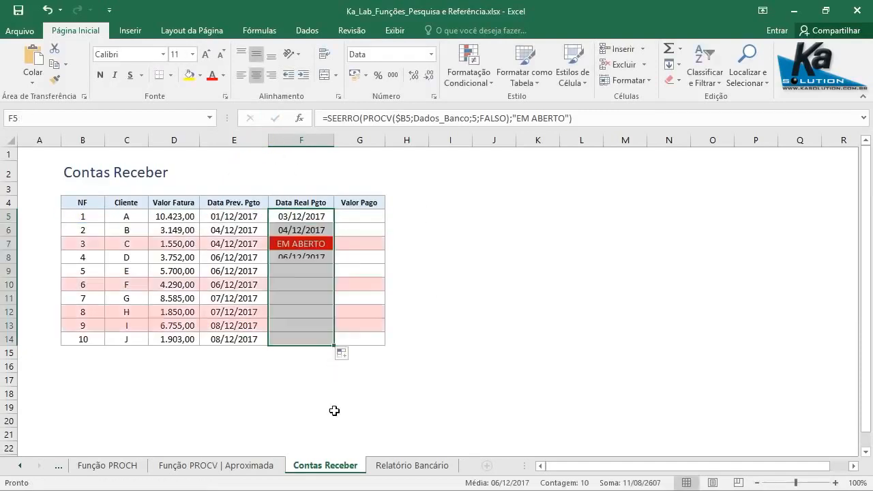
# Step: Copy the F5 formula across to G5 under Valor Pago, filling without formatting
pyautogui.click(303, 216)
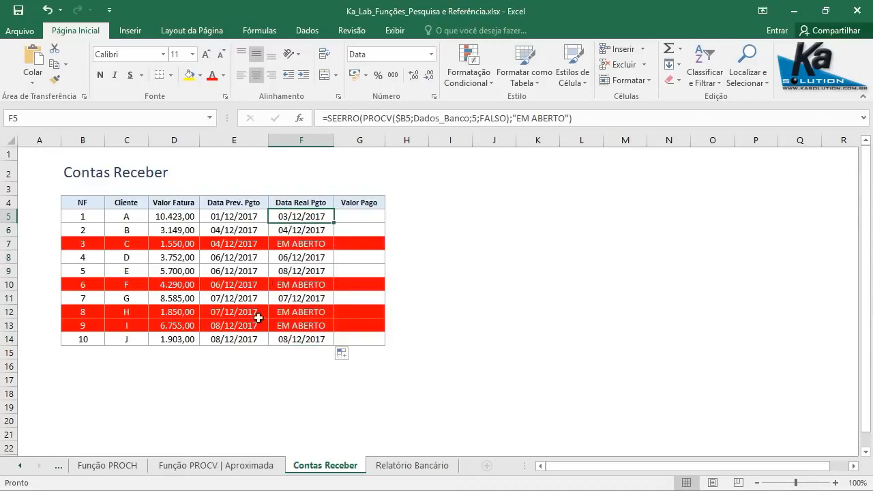
pyautogui.moveTo(336, 223); pyautogui.dragTo(370, 216)
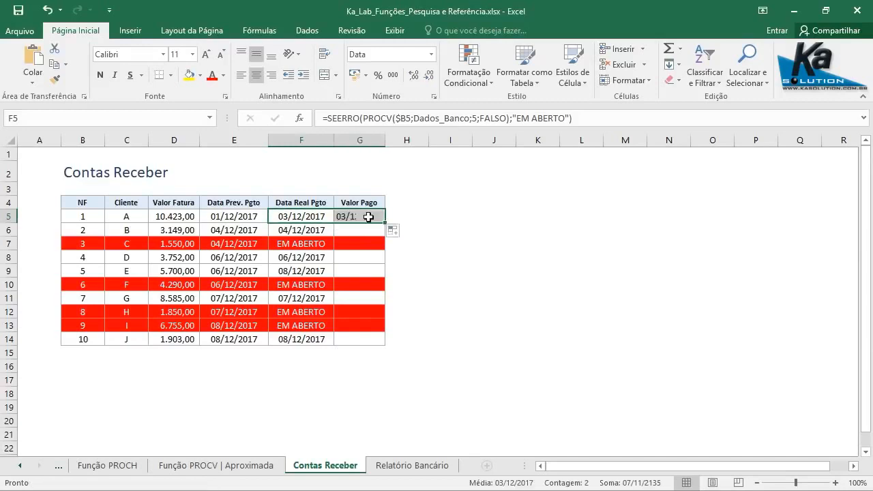
pyautogui.click(370, 216)
pyautogui.click(393, 231)
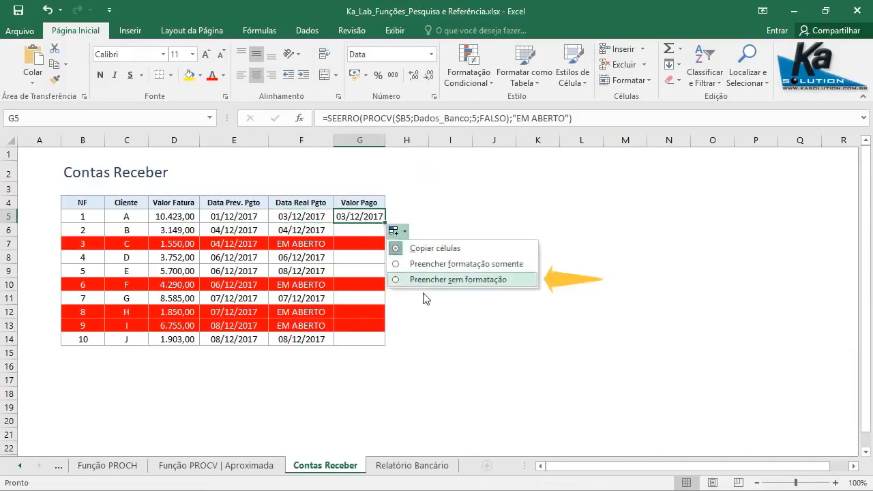
pyautogui.click(453, 285)
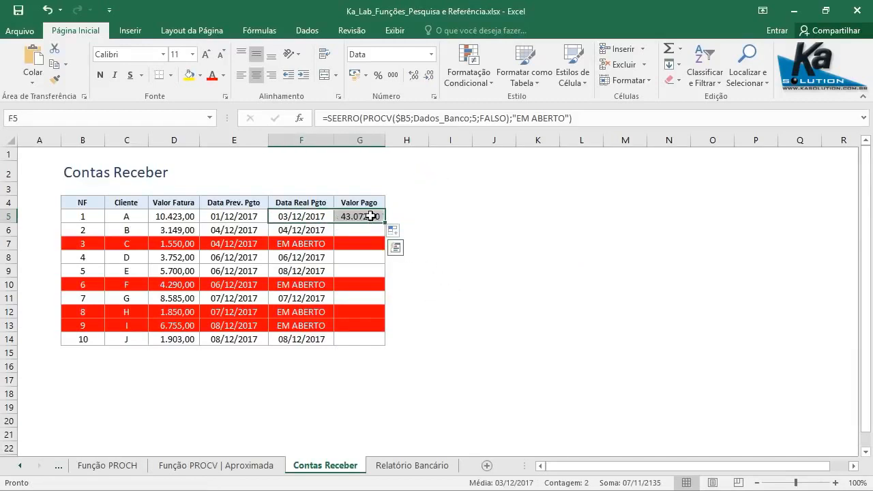
# Step: Change the PROCV column index in the G5 formula to 6
pyautogui.click(372, 217)
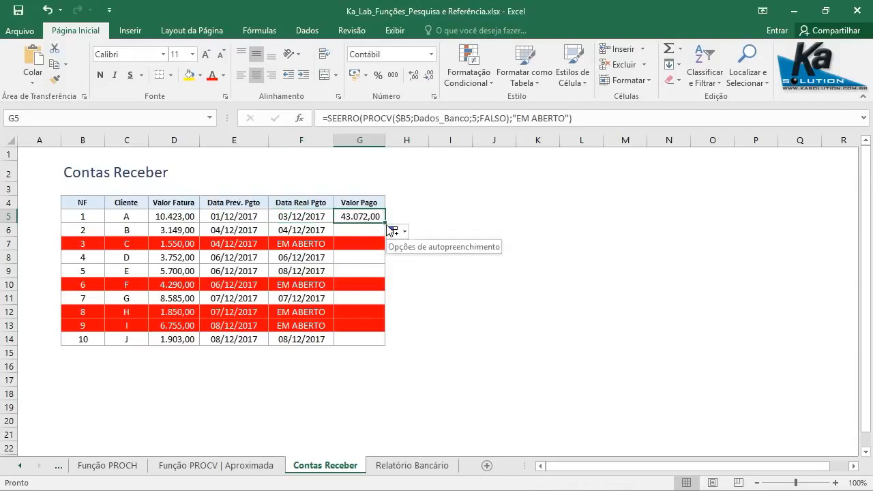
pyautogui.click(477, 118)
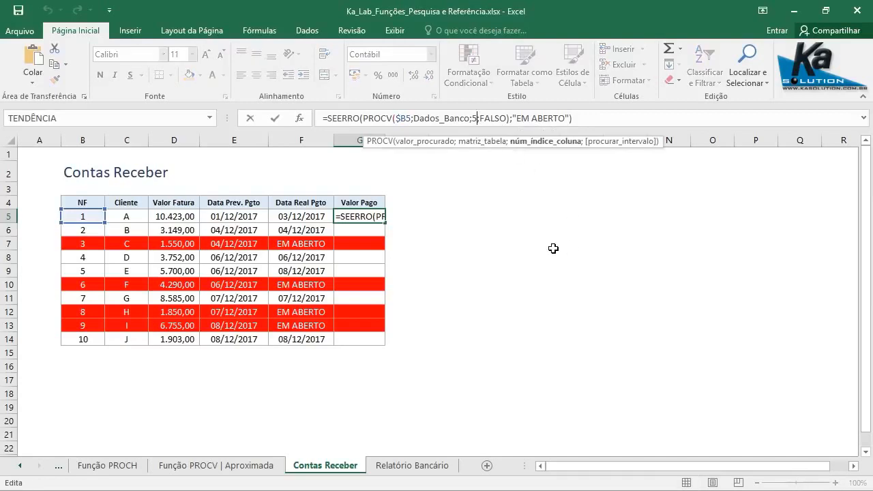
pyautogui.press('BackSpace')
pyautogui.write('6')
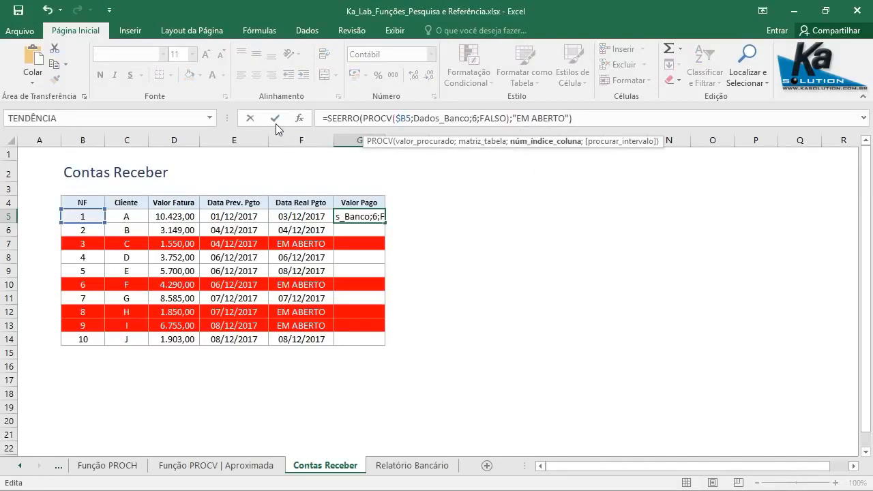
# Step: Replace the SEERRO fallback in G5 with empty text "" and fill the formula down to G14
pyautogui.moveTo(518, 118); pyautogui.dragTo(566, 119)
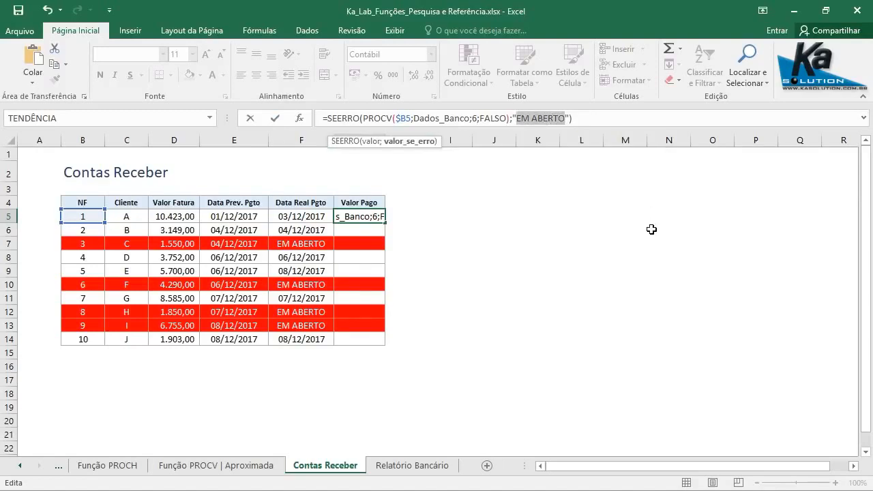
pyautogui.press('BackSpace')
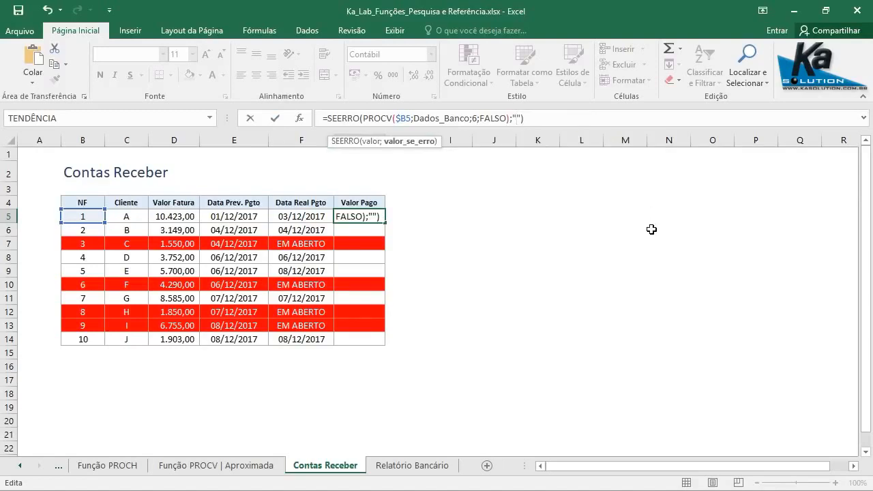
pyautogui.click(277, 120)
pyautogui.moveTo(387, 222); pyautogui.dragTo(378, 341)
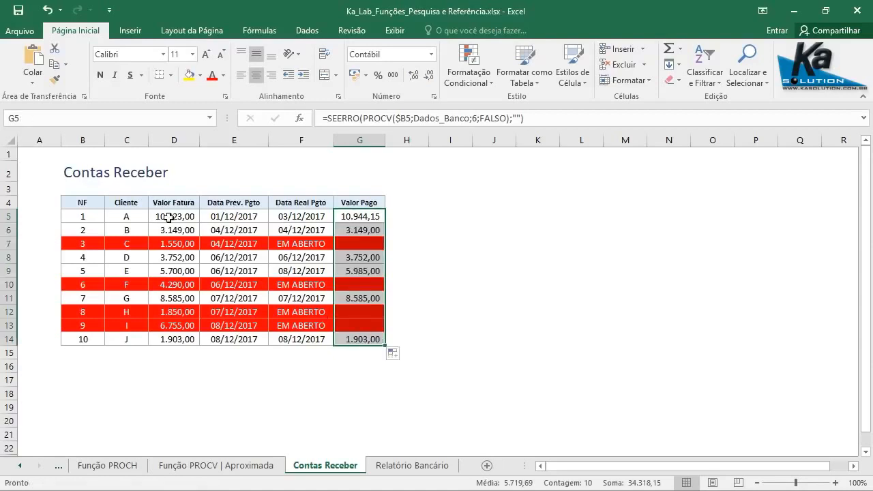
pyautogui.click(79, 175)
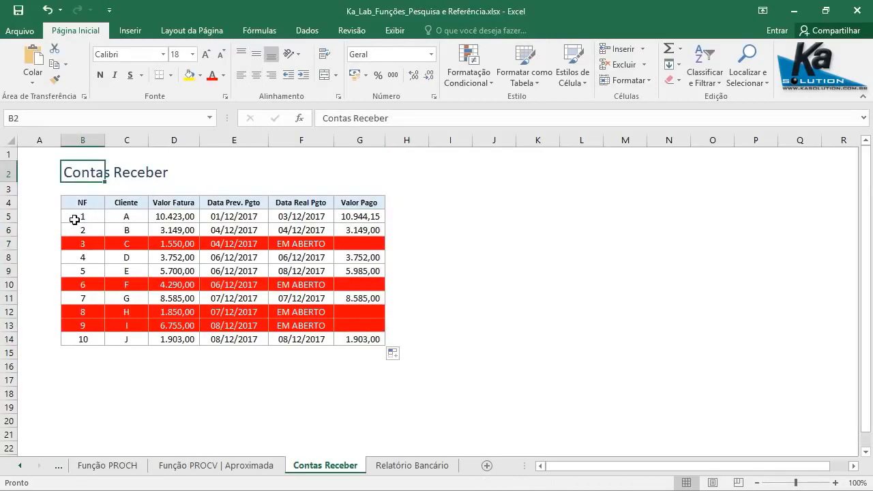
# Step: Compare the payment date and Valor Pago of NF 1 between Relatório Bancário and Contas Receber
pyautogui.click(84, 217)
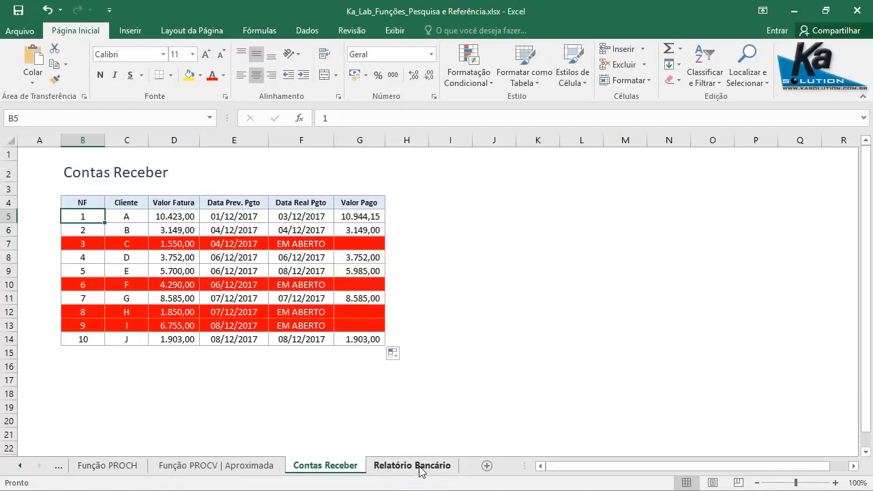
pyautogui.click(412, 466)
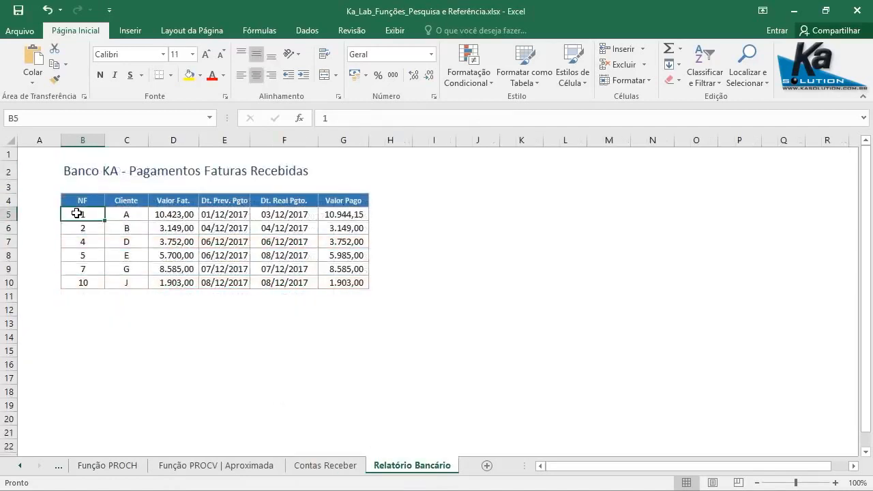
pyautogui.click(284, 216)
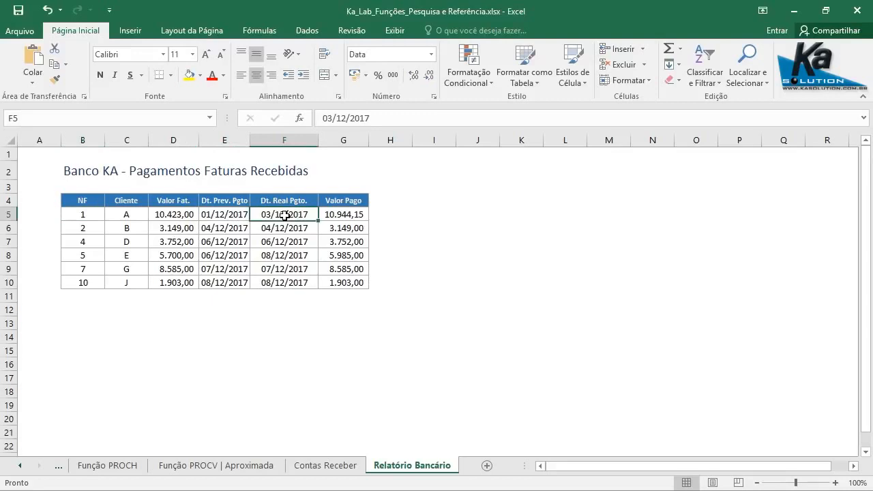
pyautogui.click(353, 214)
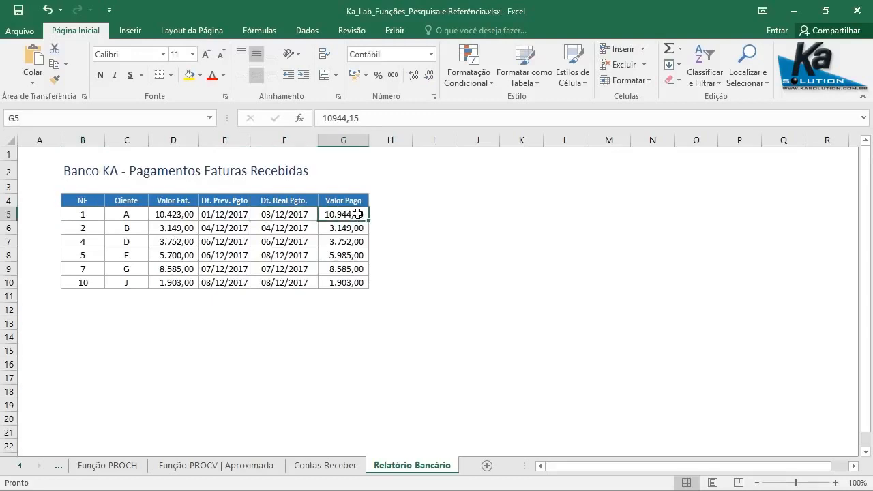
pyautogui.click(334, 466)
pyautogui.click(302, 218)
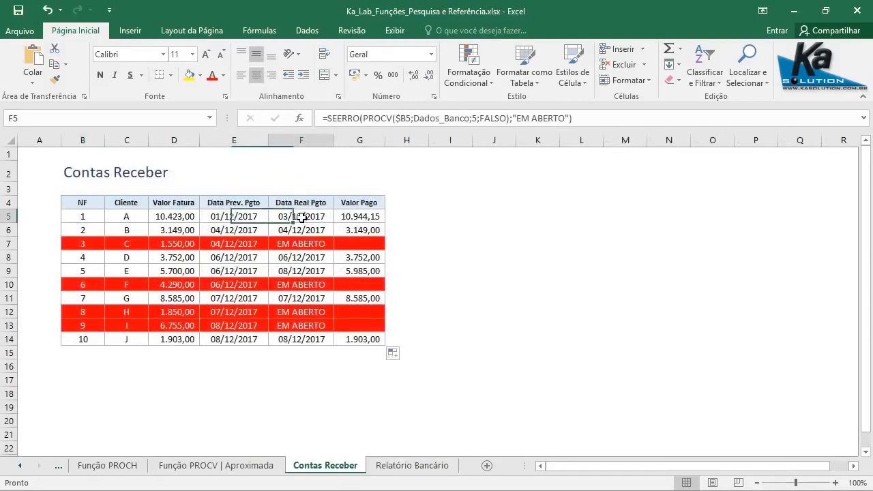
pyautogui.click(357, 217)
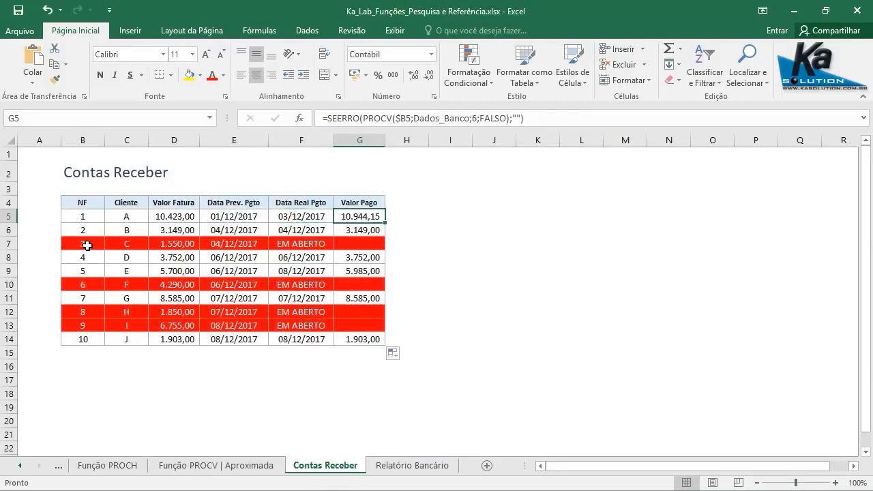
# Step: Check whether NF 3 is listed on Relatório Bancário and review its Data Real Pgto and Valor Pago formulas on Contas Receber
pyautogui.click(83, 246)
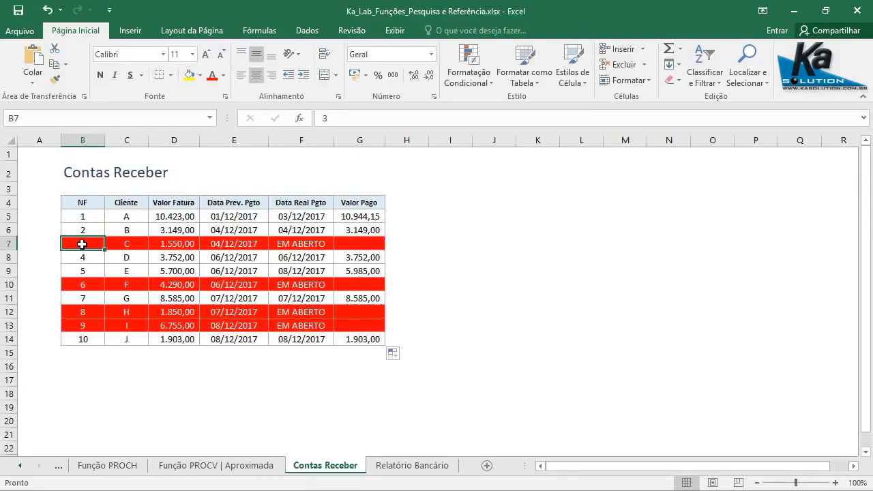
pyautogui.click(410, 467)
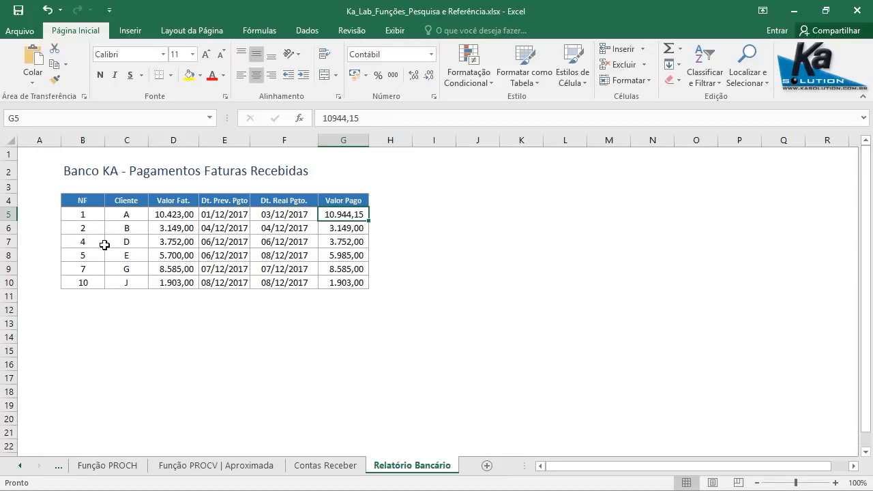
pyautogui.click(333, 466)
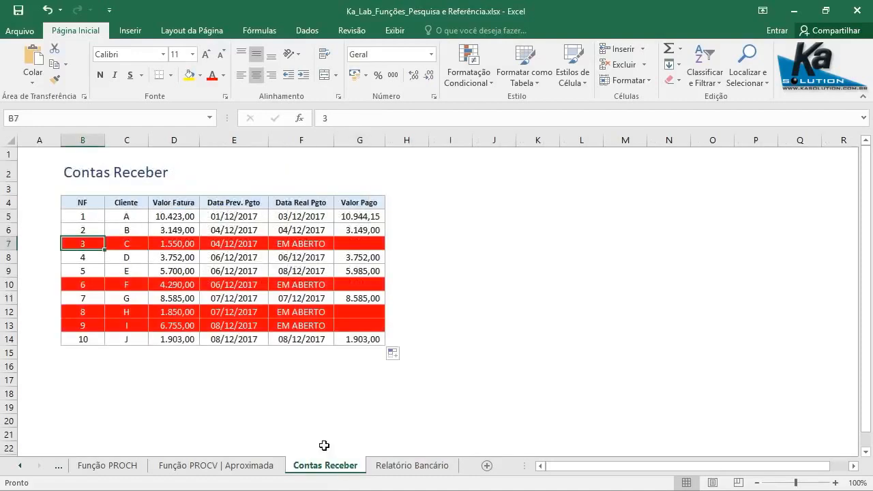
pyautogui.click(296, 247)
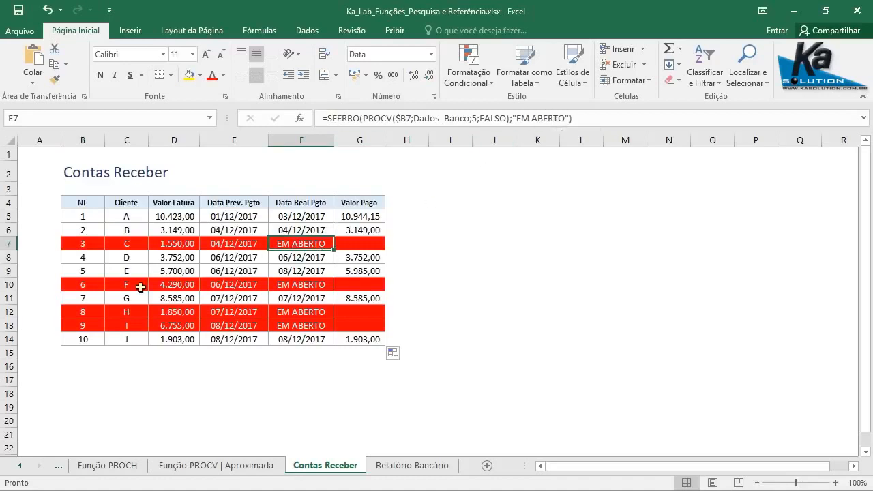
pyautogui.click(367, 243)
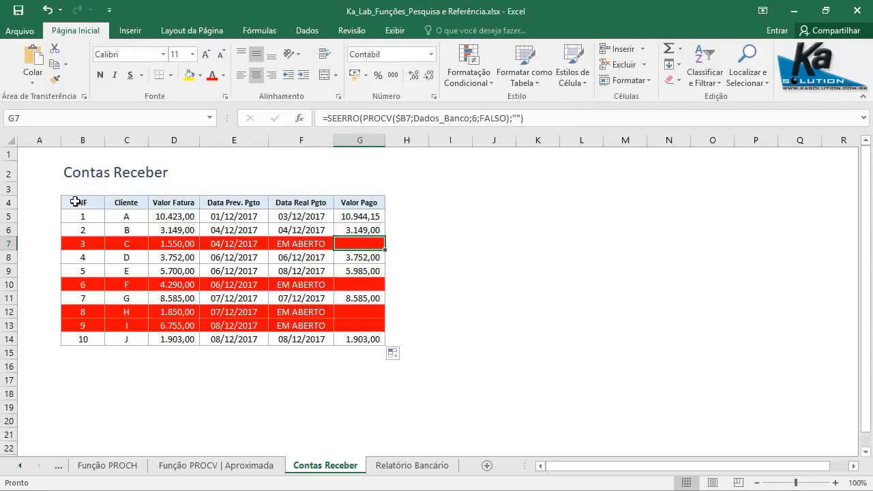
pyautogui.click(75, 202)
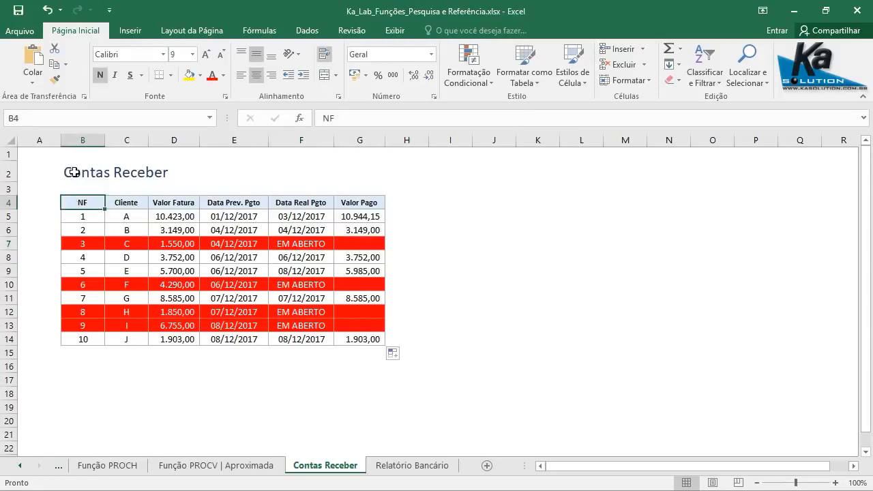
pyautogui.click(73, 172)
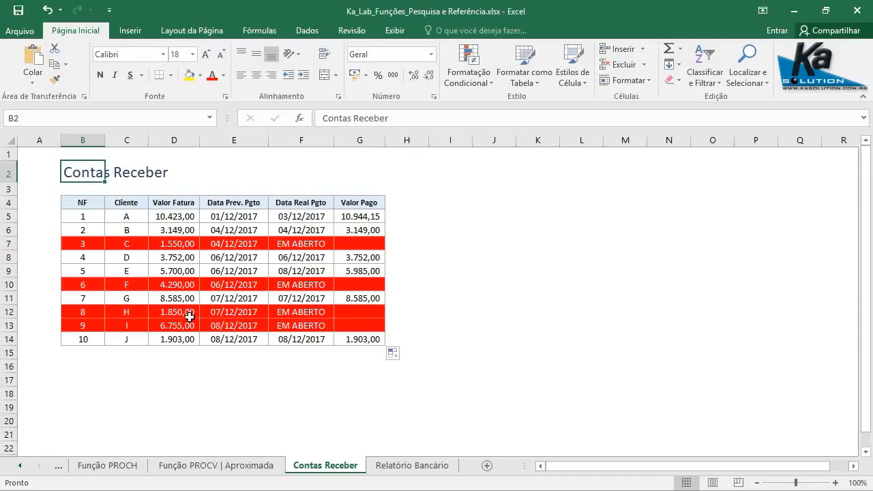